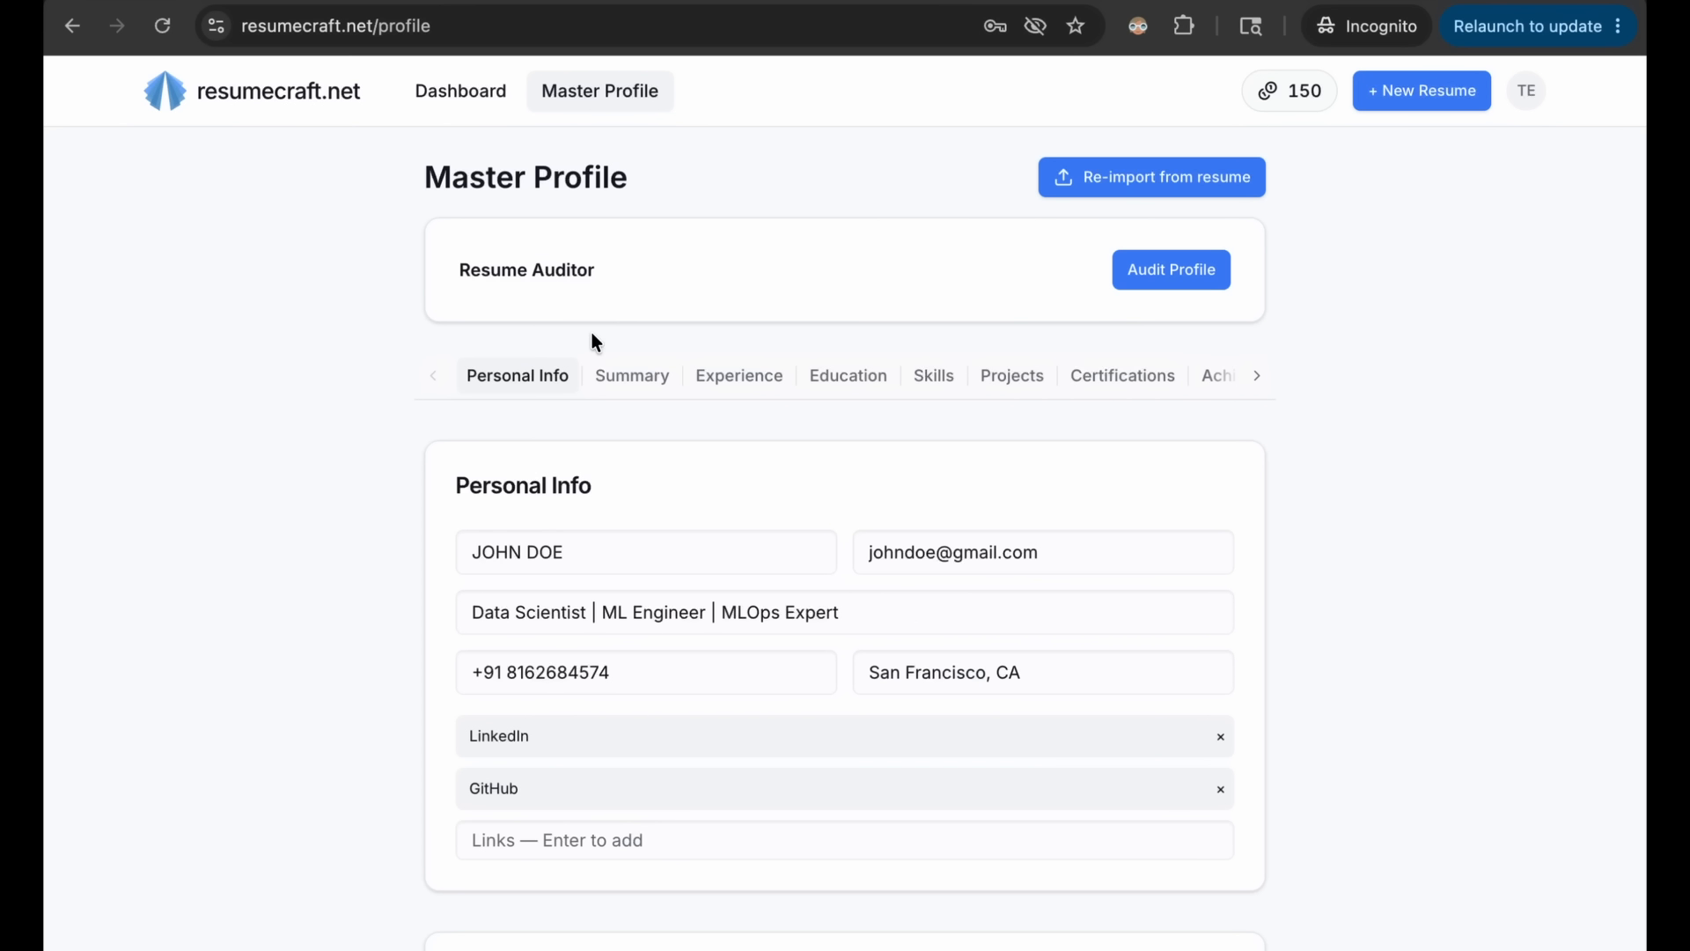
Review all sections of the master profile, from personal info through work experience, education and skills to references.
{"action": "scroll", "coordinate": [595, 341], "scroll_direction": "down", "scroll_amount": 5}
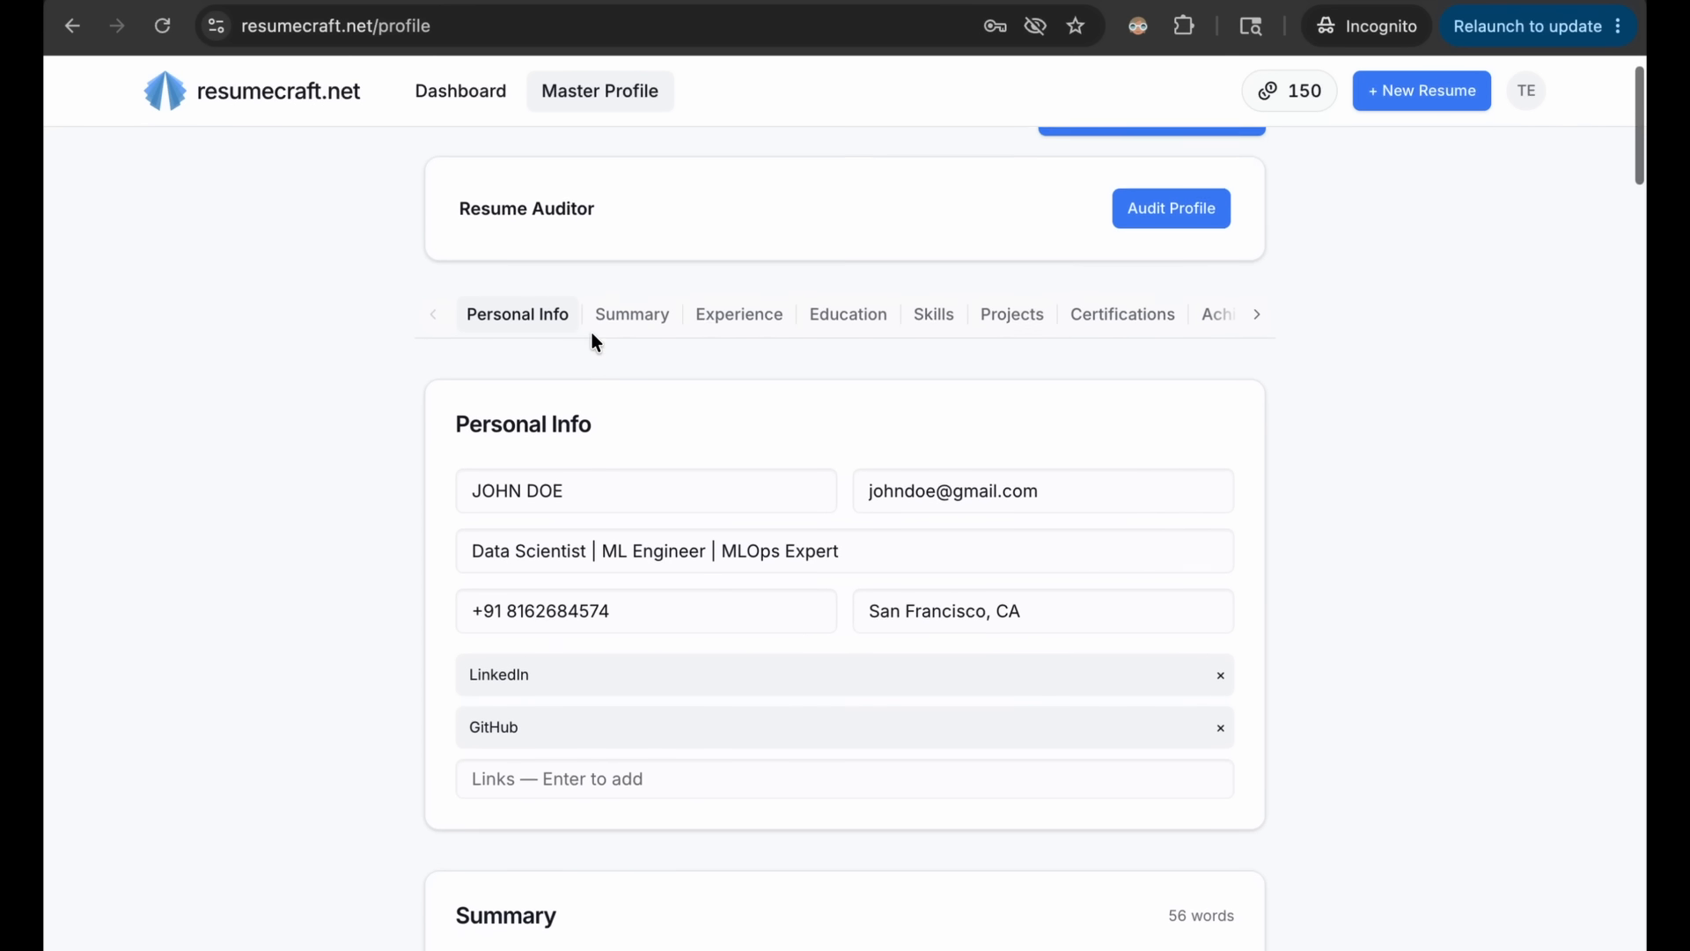
{"action": "scroll", "coordinate": [595, 342], "scroll_direction": "down", "scroll_amount": 8}
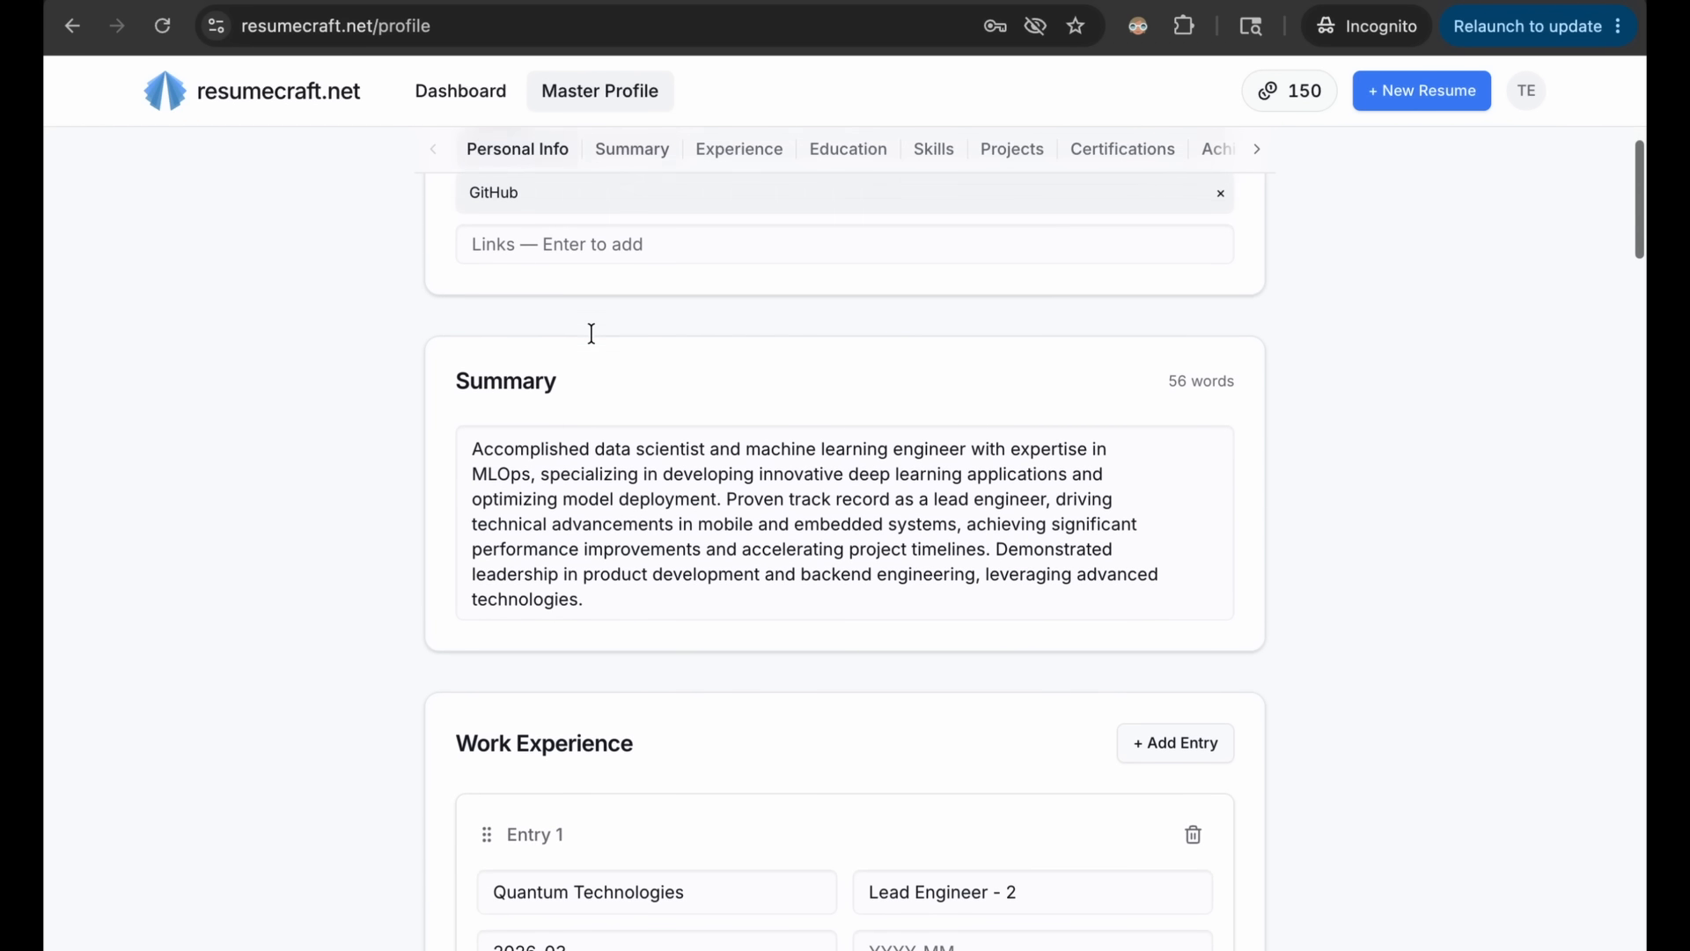
{"action": "scroll", "coordinate": [595, 342], "scroll_direction": "down", "scroll_amount": 6}
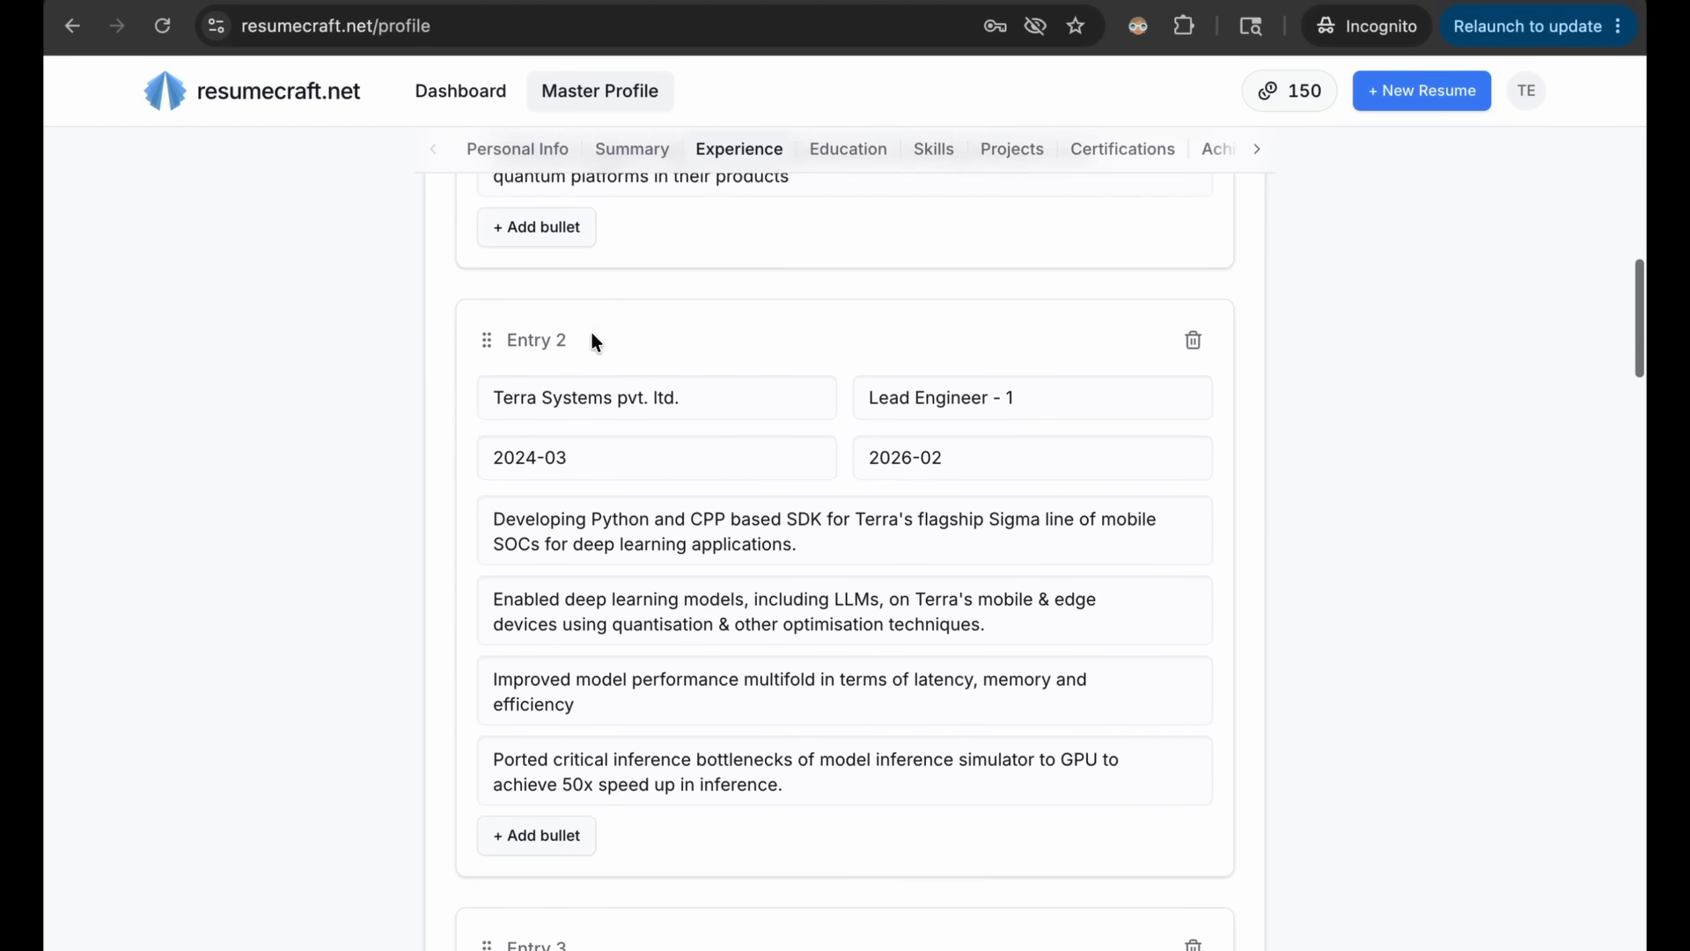
{"action": "scroll", "coordinate": [591, 332], "scroll_direction": "down", "scroll_amount": 12}
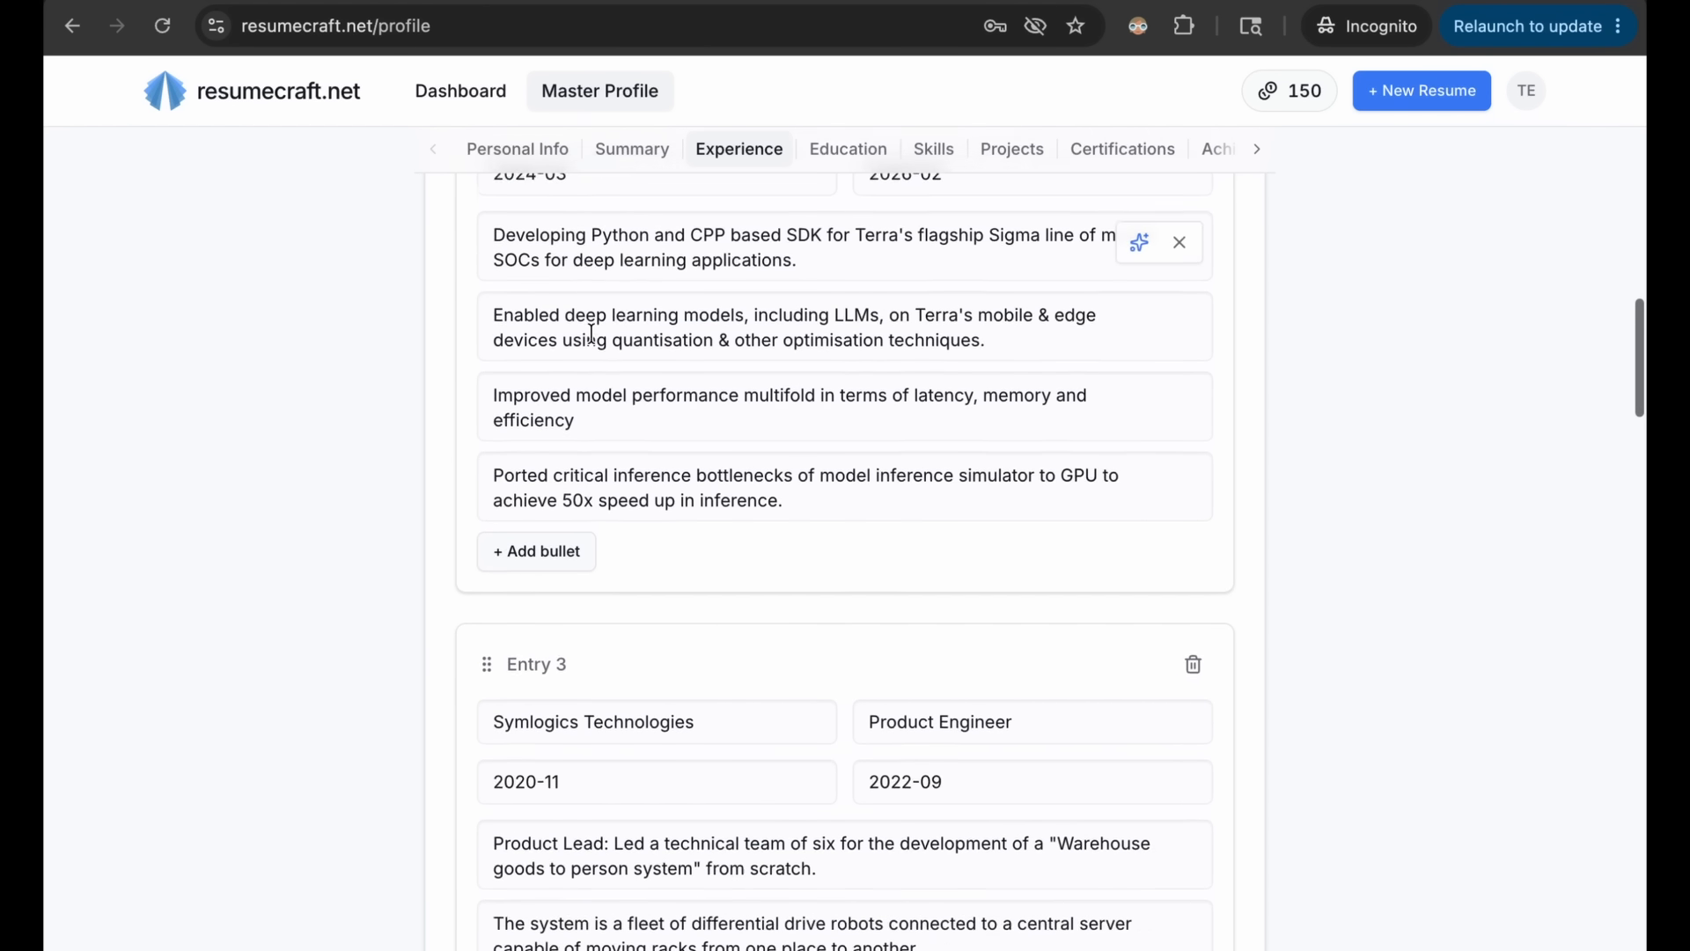
{"action": "scroll", "coordinate": [592, 333], "scroll_direction": "down", "scroll_amount": 9}
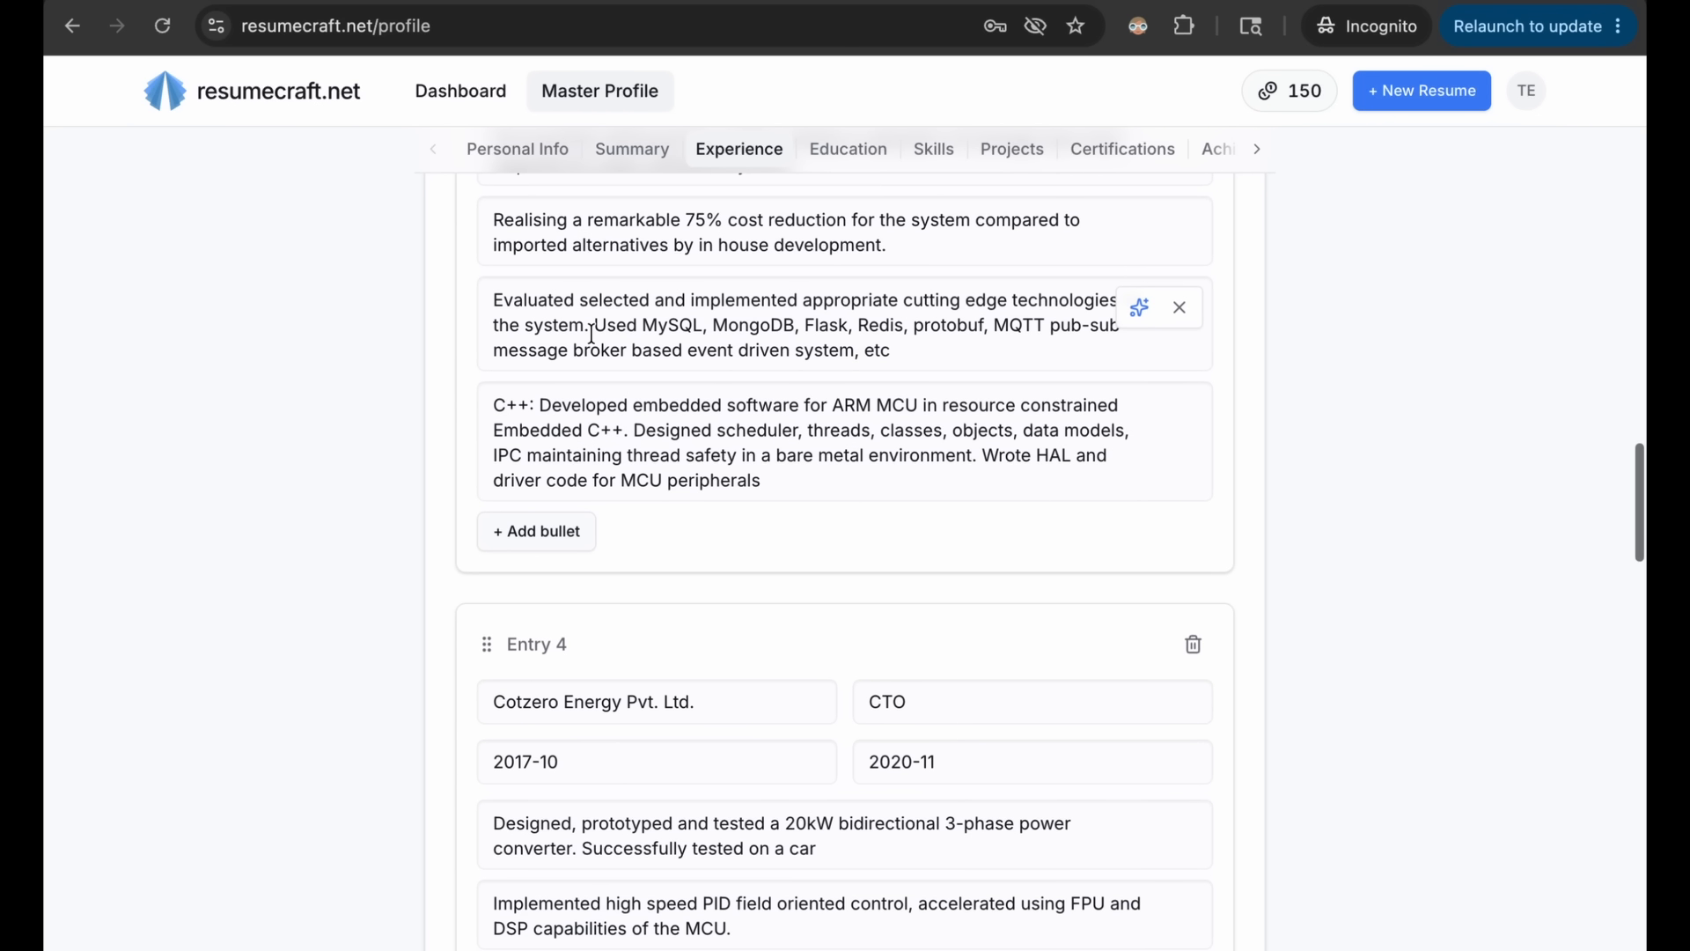
{"action": "scroll", "coordinate": [592, 333], "scroll_direction": "down", "scroll_amount": 11}
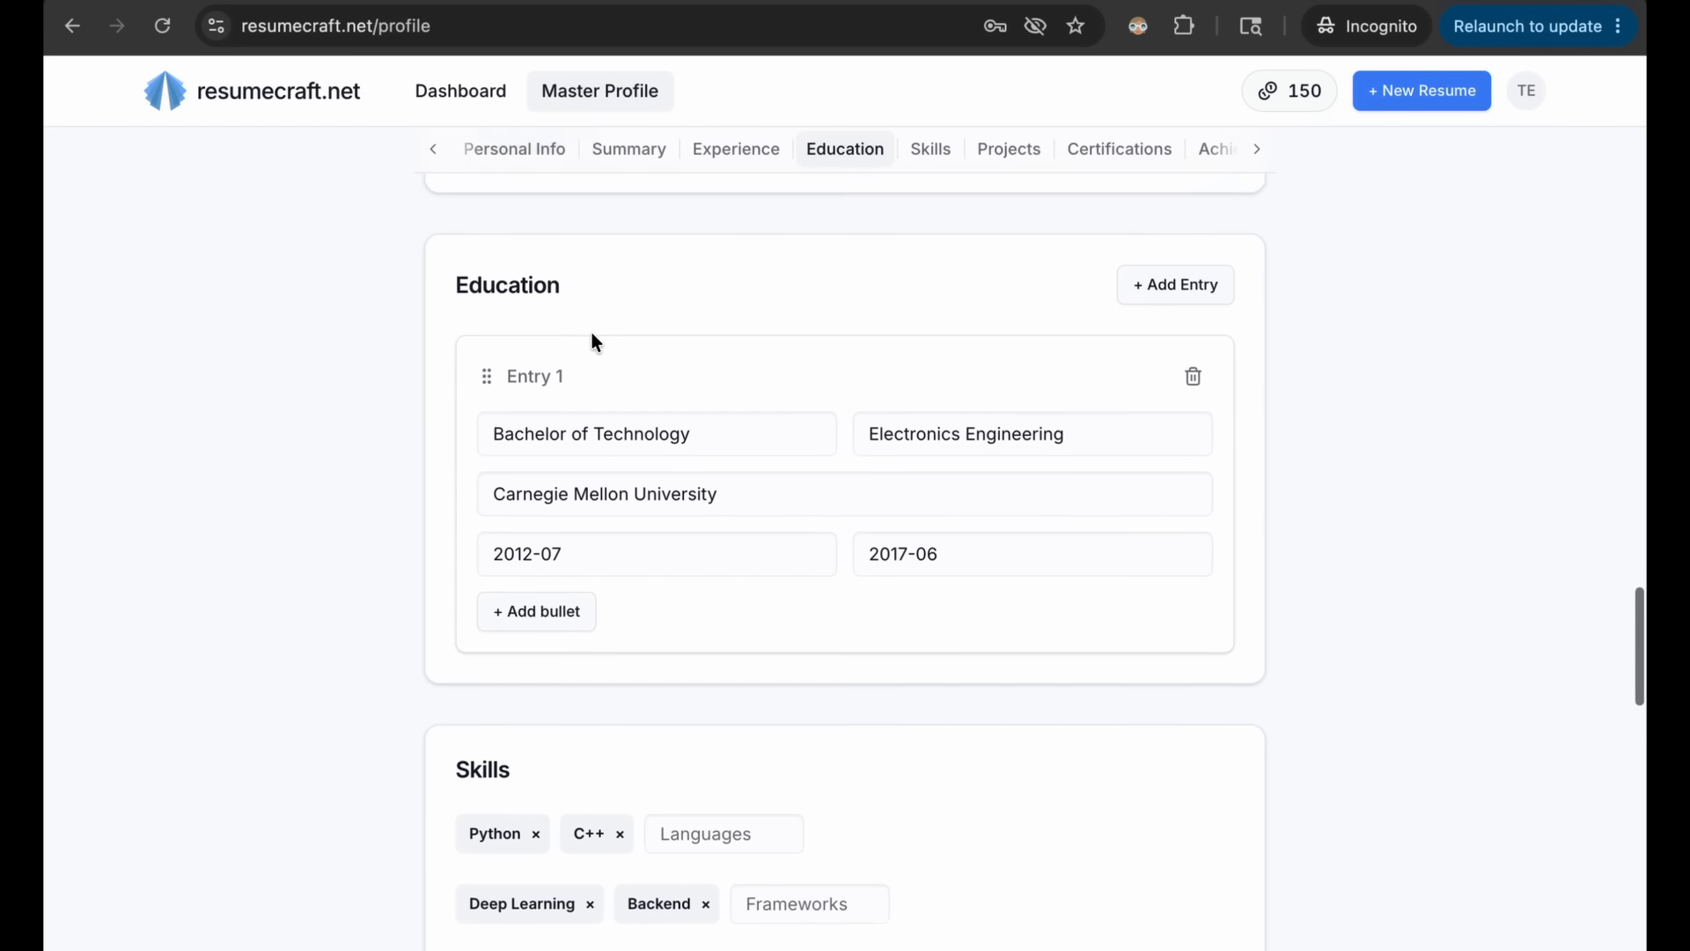
{"action": "scroll", "coordinate": [591, 333], "scroll_direction": "down", "scroll_amount": 7}
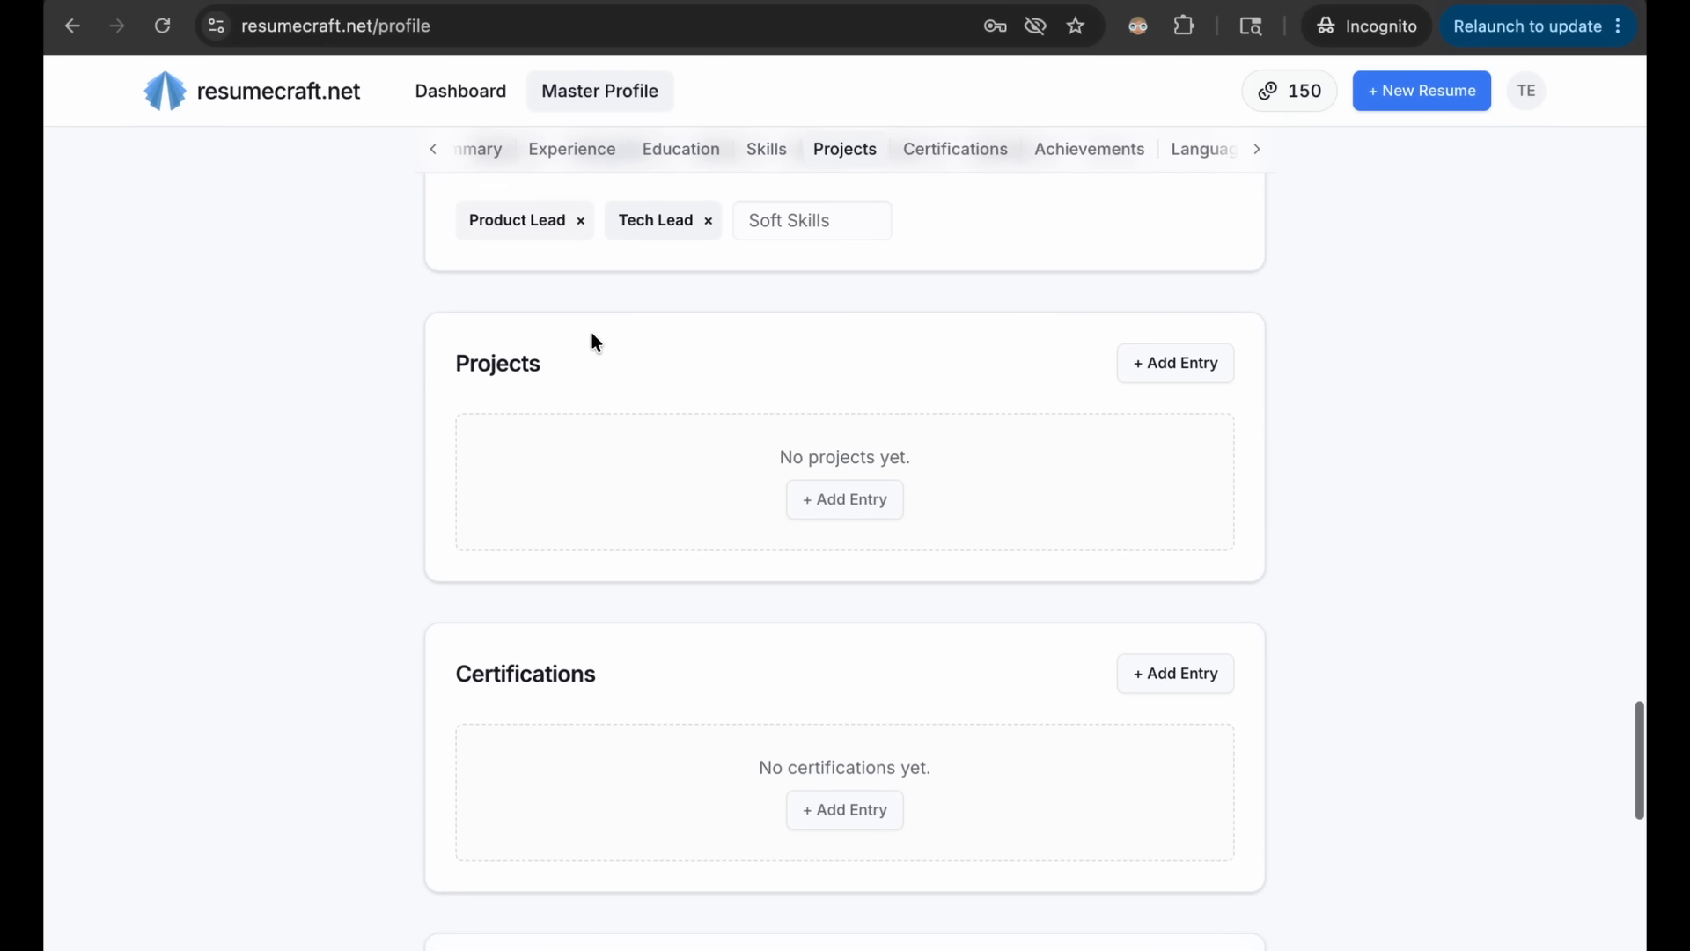
{"action": "scroll", "coordinate": [594, 339], "scroll_direction": "down", "scroll_amount": 6}
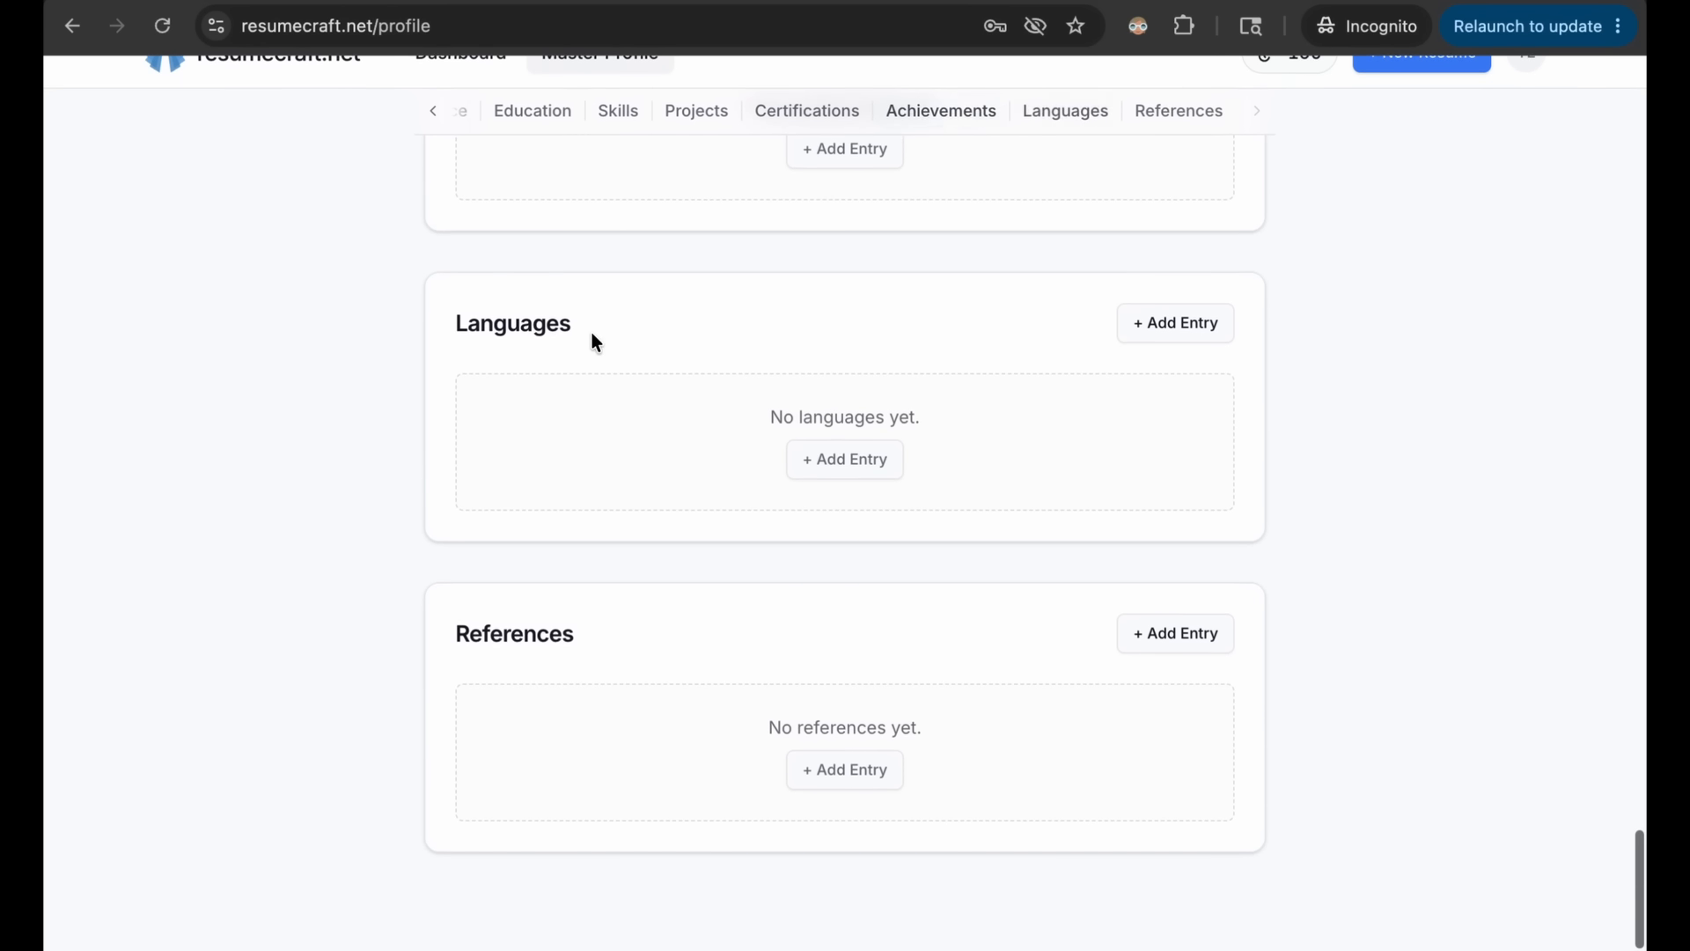
{"action": "scroll", "coordinate": [593, 339], "scroll_direction": "up", "scroll_amount": 16}
{"action": "scroll", "coordinate": [591, 335], "scroll_direction": "up", "scroll_amount": 20}
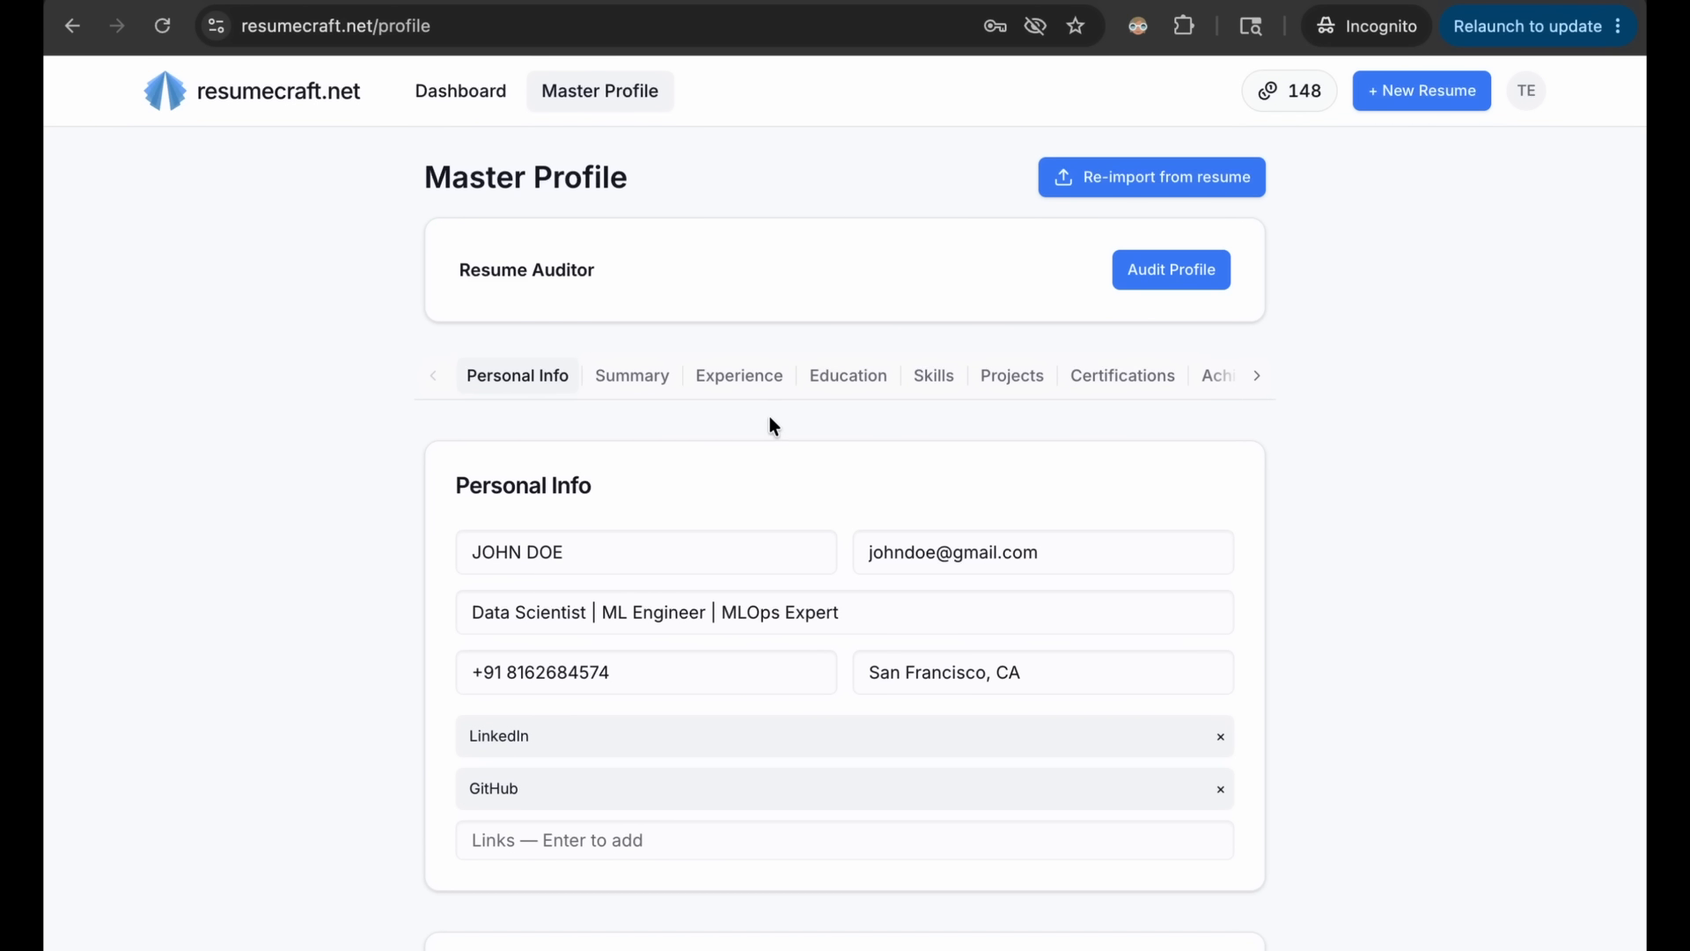
Start a new resume named "Meta SSE" and upload jd_meta_sse.pdf as its job description.
{"action": "left_click", "coordinate": [1408, 99]}
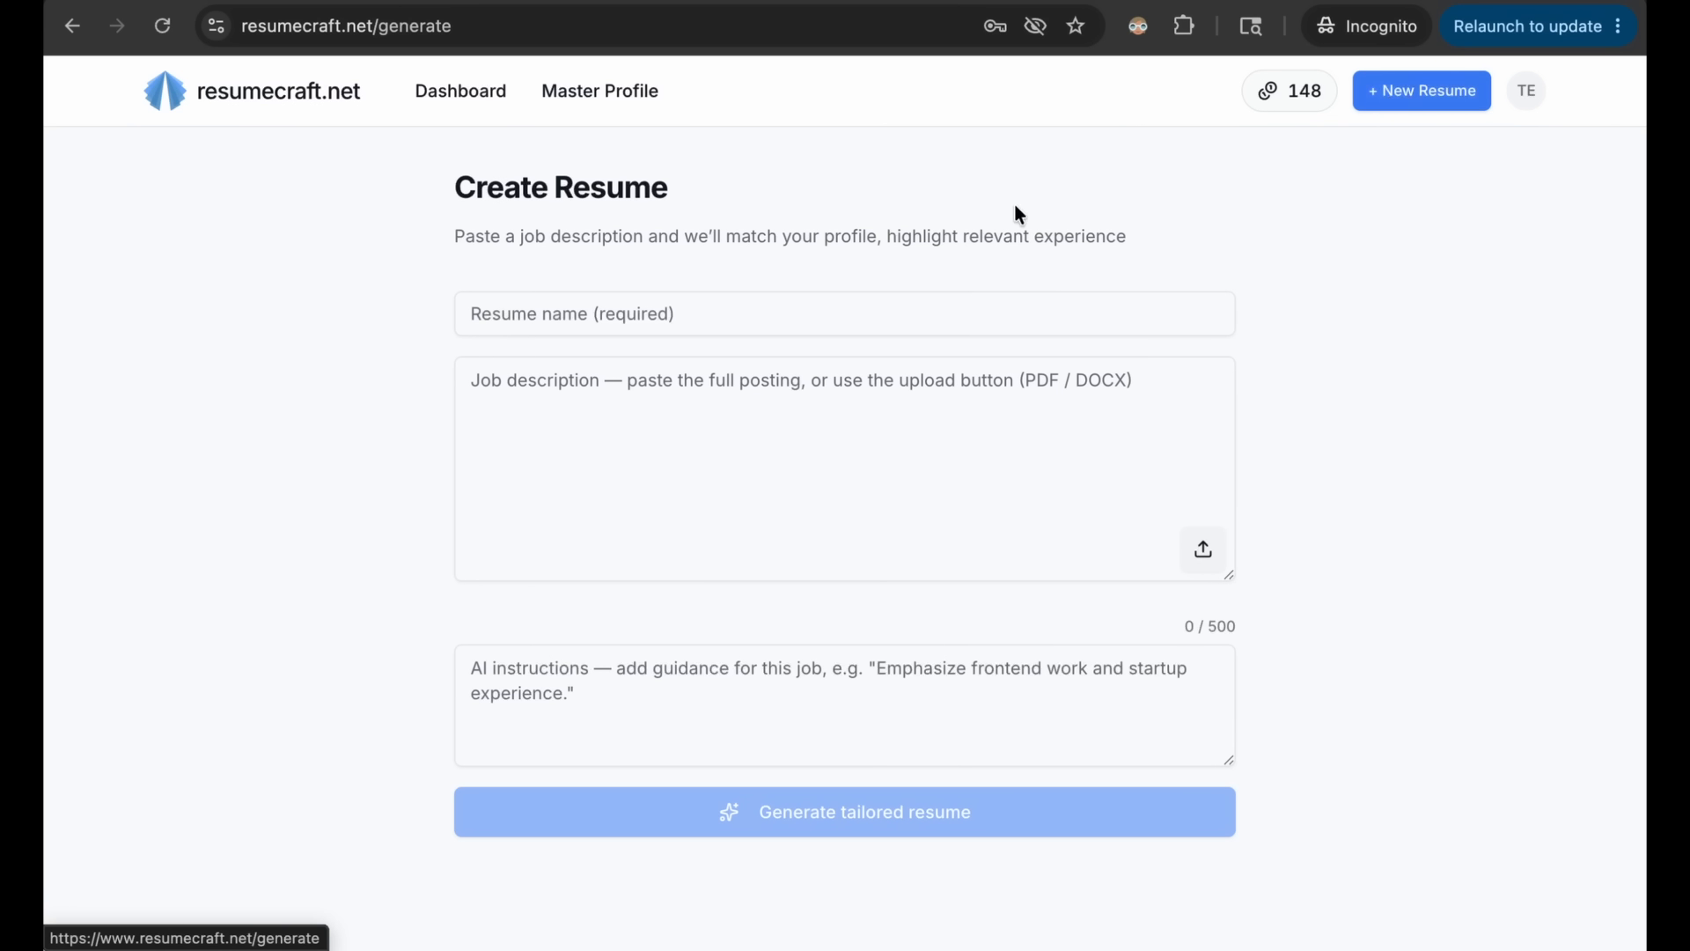
{"action": "left_click", "coordinate": [788, 310]}
{"action": "type", "text": "Meta"}
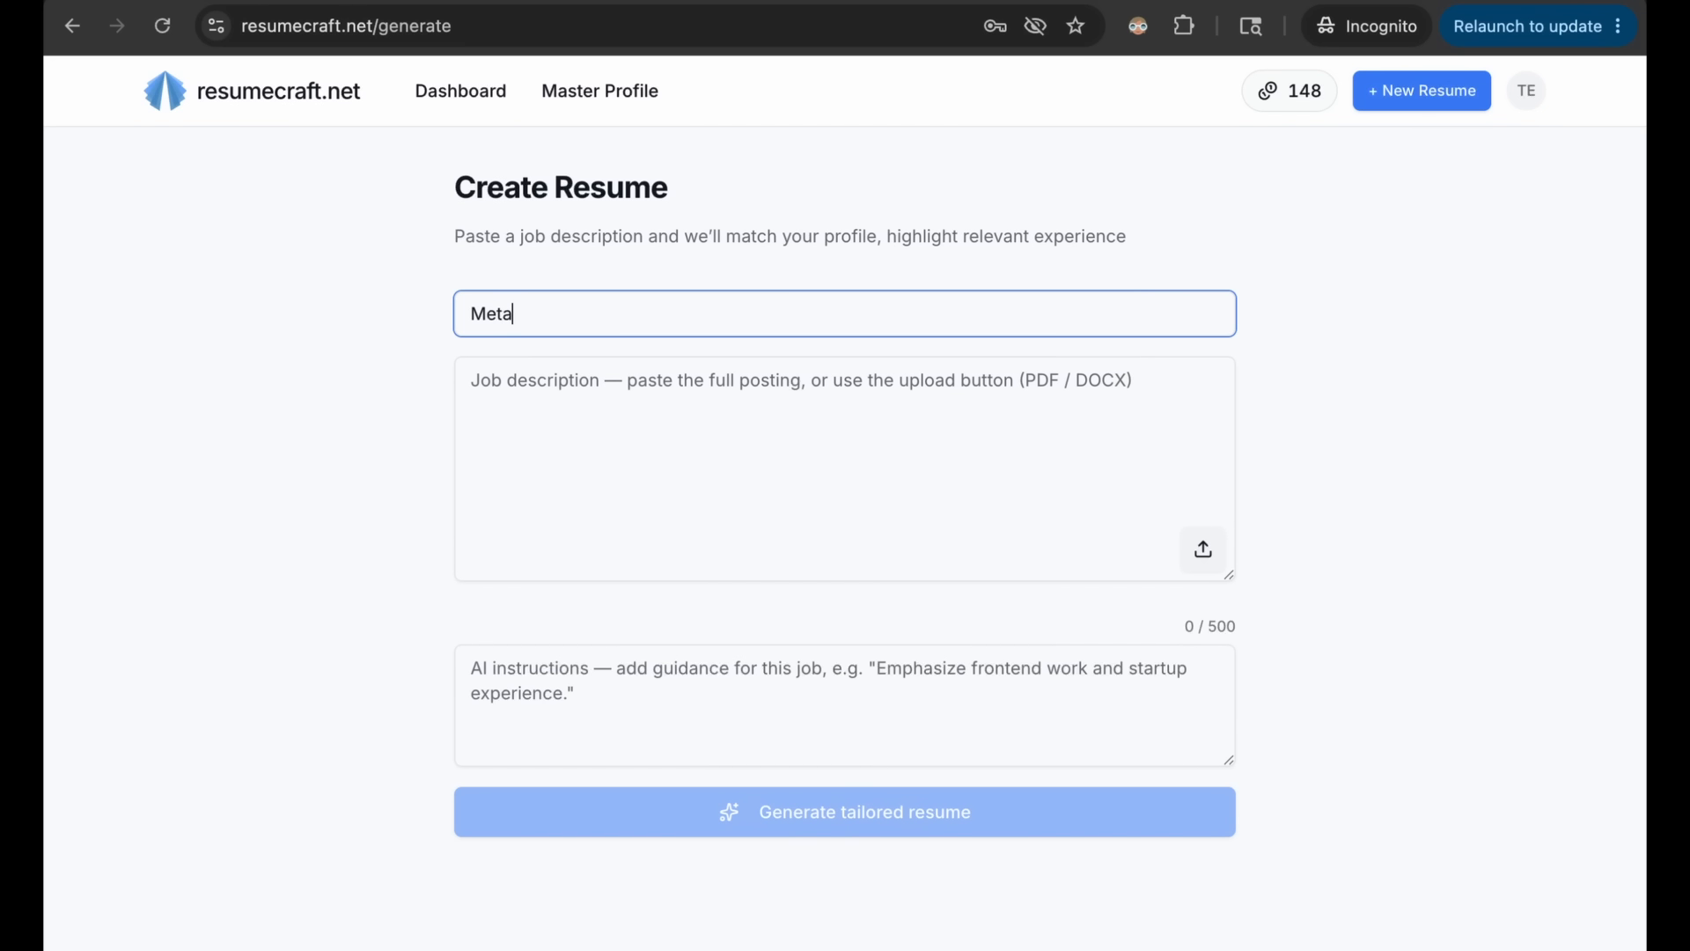
{"action": "type", "text": " SSE"}
{"action": "left_click", "coordinate": [580, 425]}
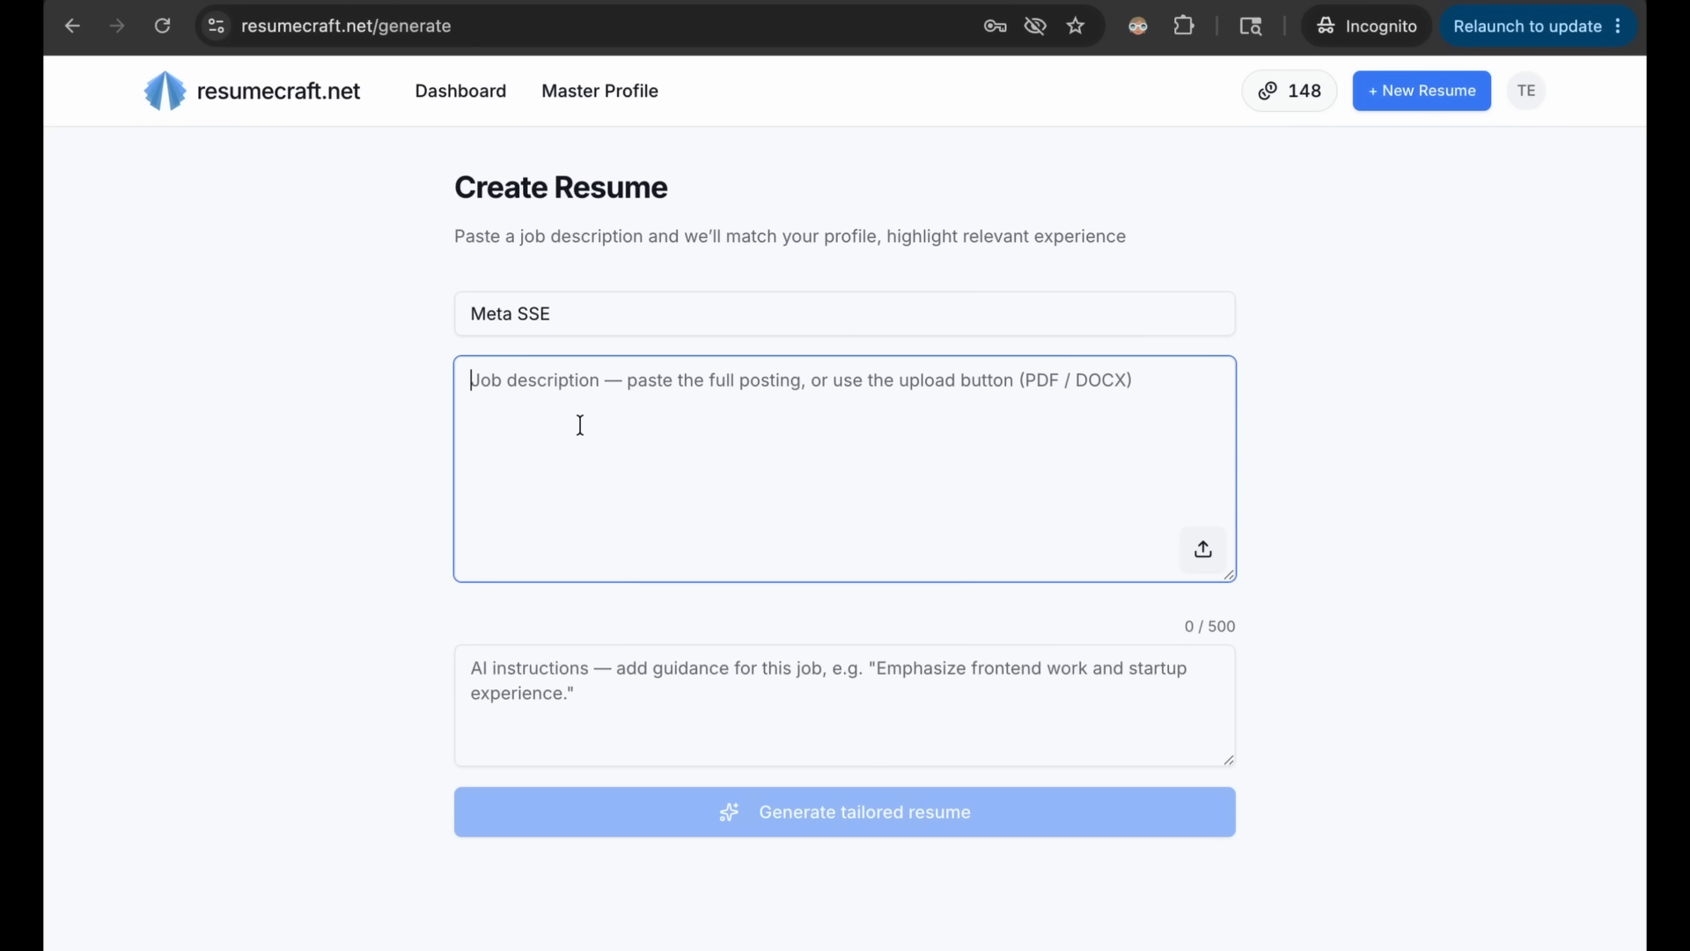
{"action": "left_click", "coordinate": [1202, 547]}
{"action": "left_click", "coordinate": [1343, 750]}
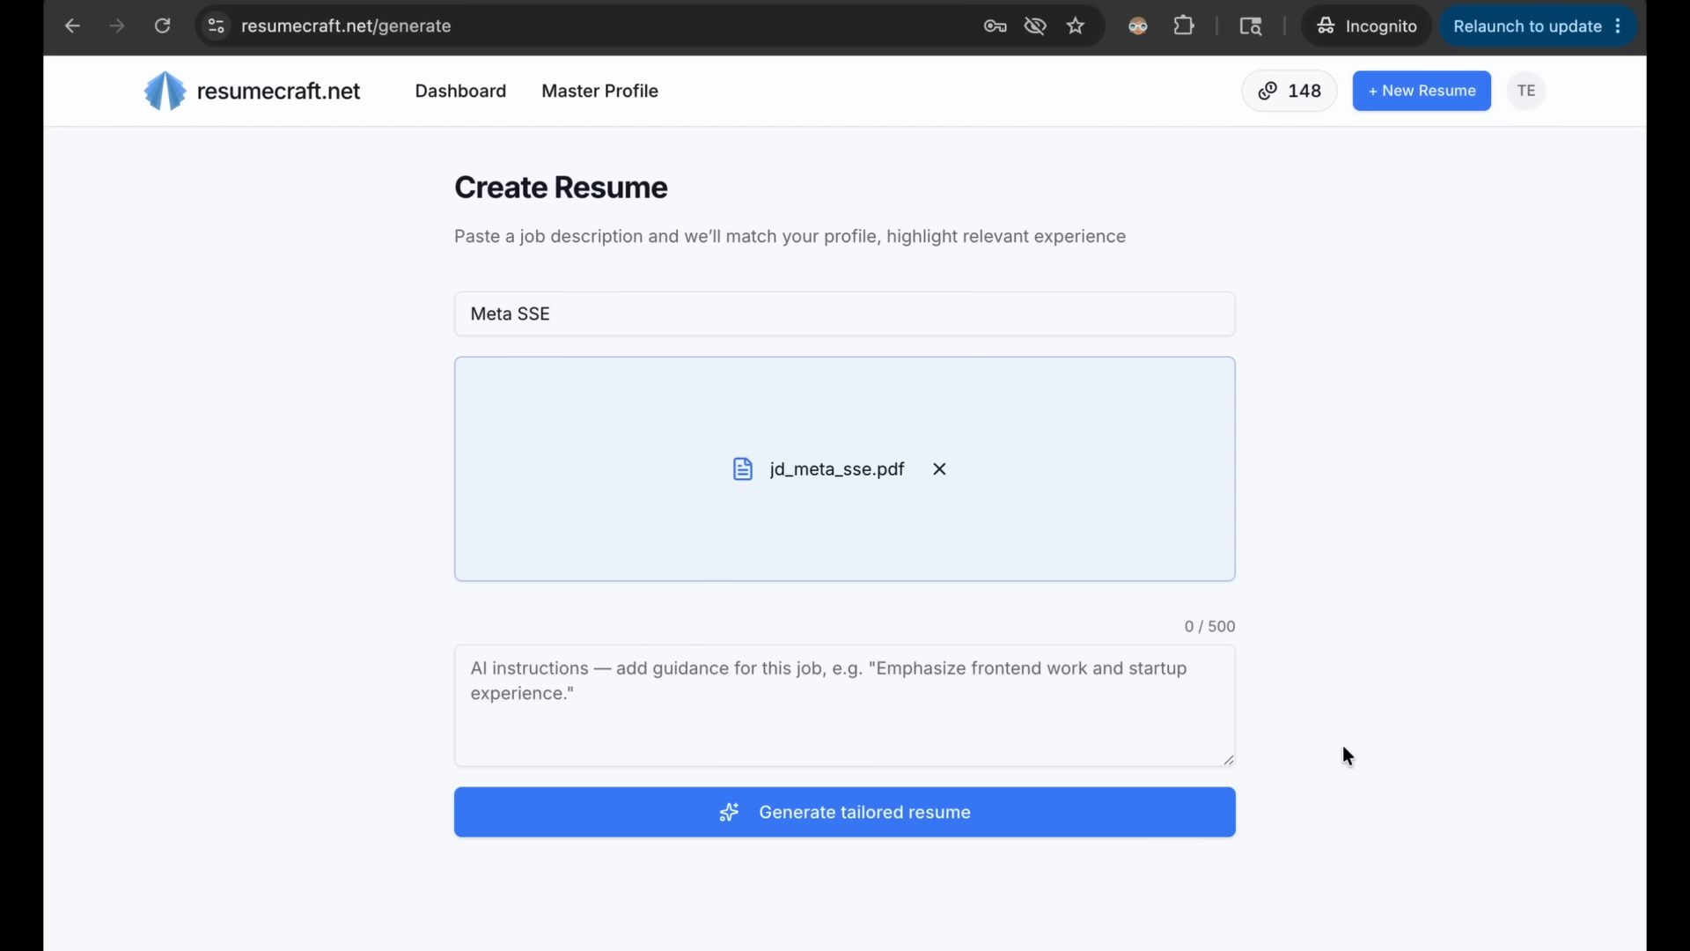
Add the AI instruction "Make it leadership focused", generate the tailored resume and look over its preview.
{"action": "left_click", "coordinate": [862, 713]}
{"action": "type", "text": "Make it leadership focused"}
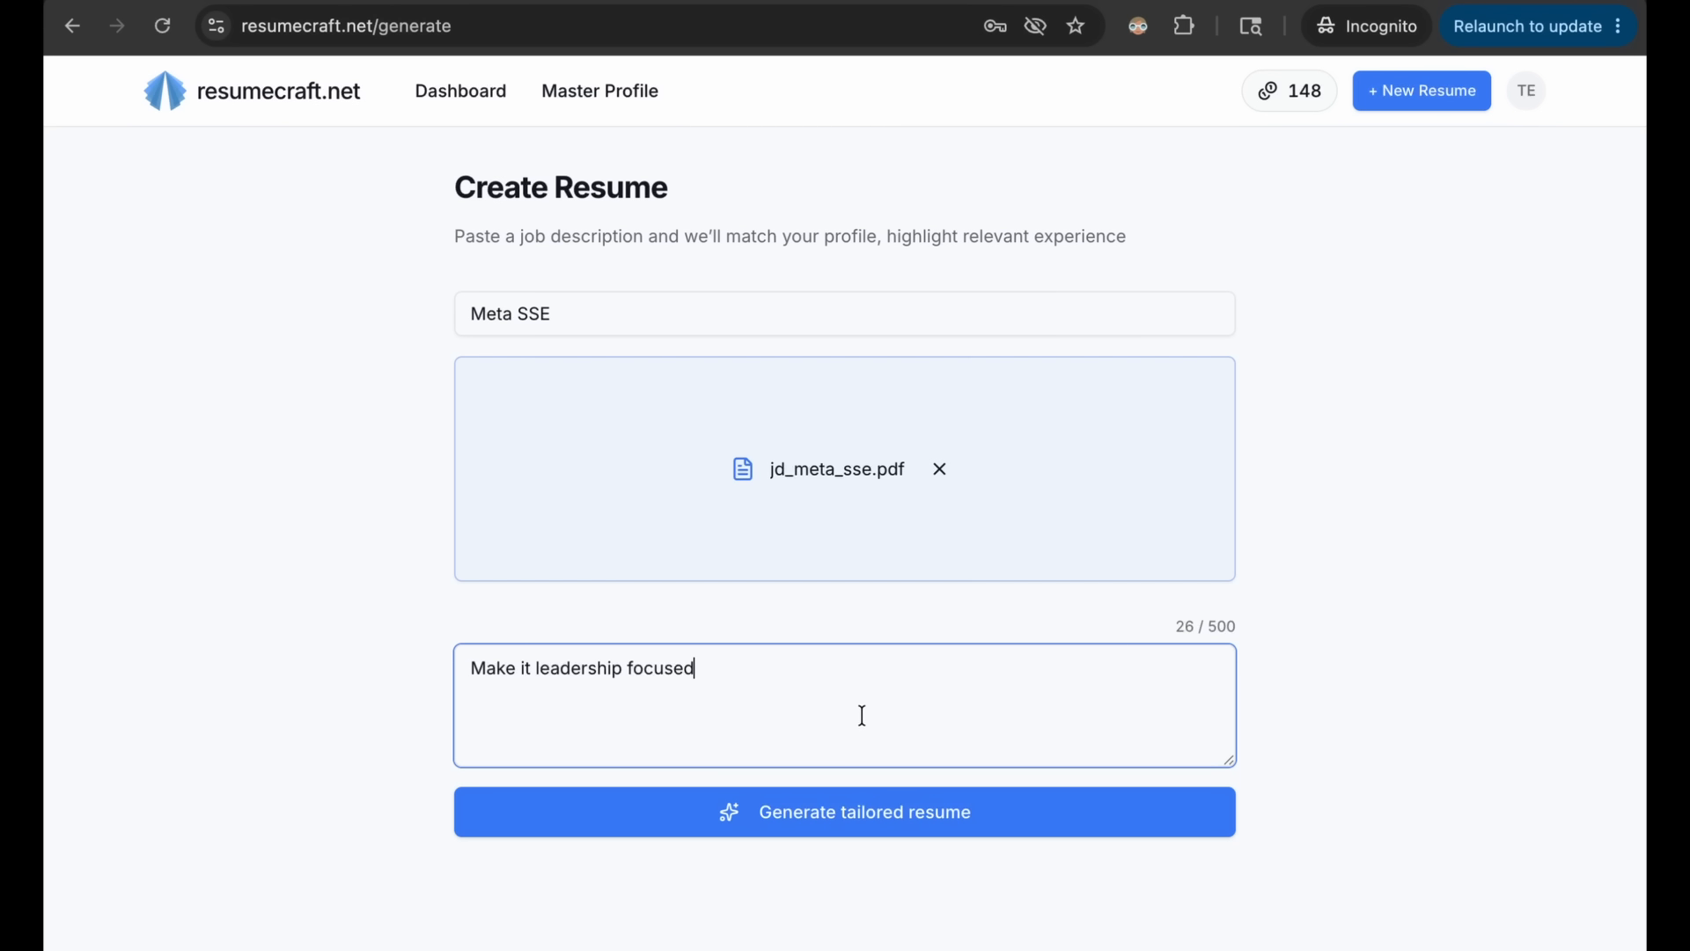
{"action": "left_click", "coordinate": [866, 819]}
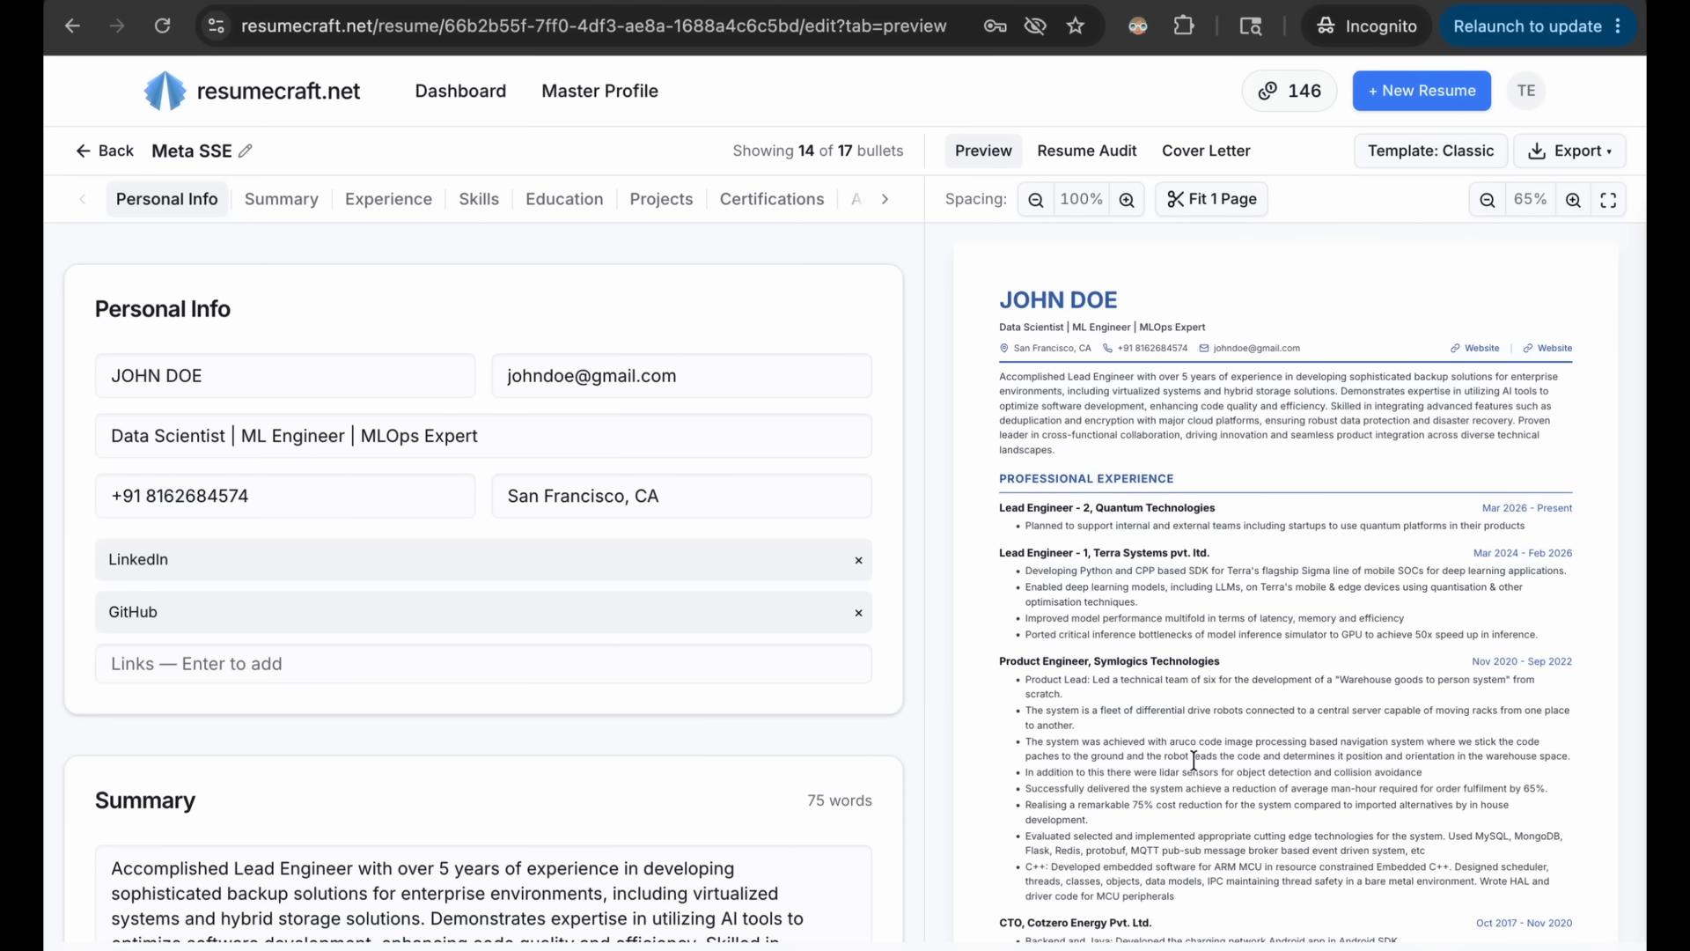
{"action": "scroll", "coordinate": [1194, 760], "scroll_direction": "down", "scroll_amount": 3}
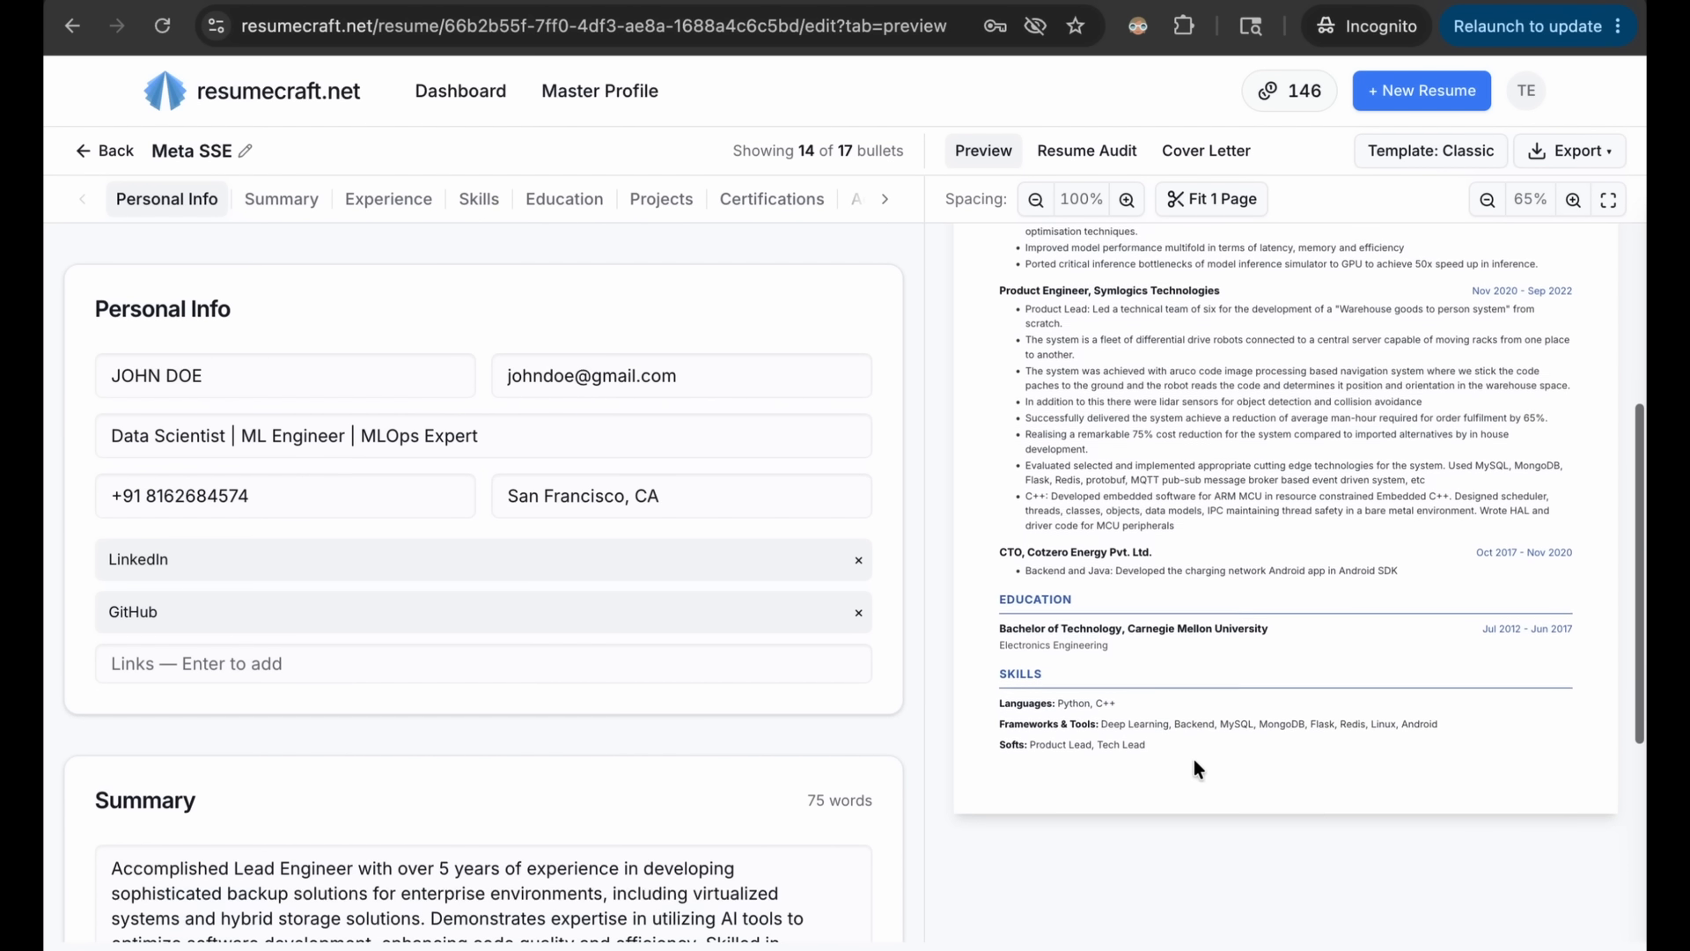
{"action": "scroll", "coordinate": [1194, 760], "scroll_direction": "up", "scroll_amount": 6}
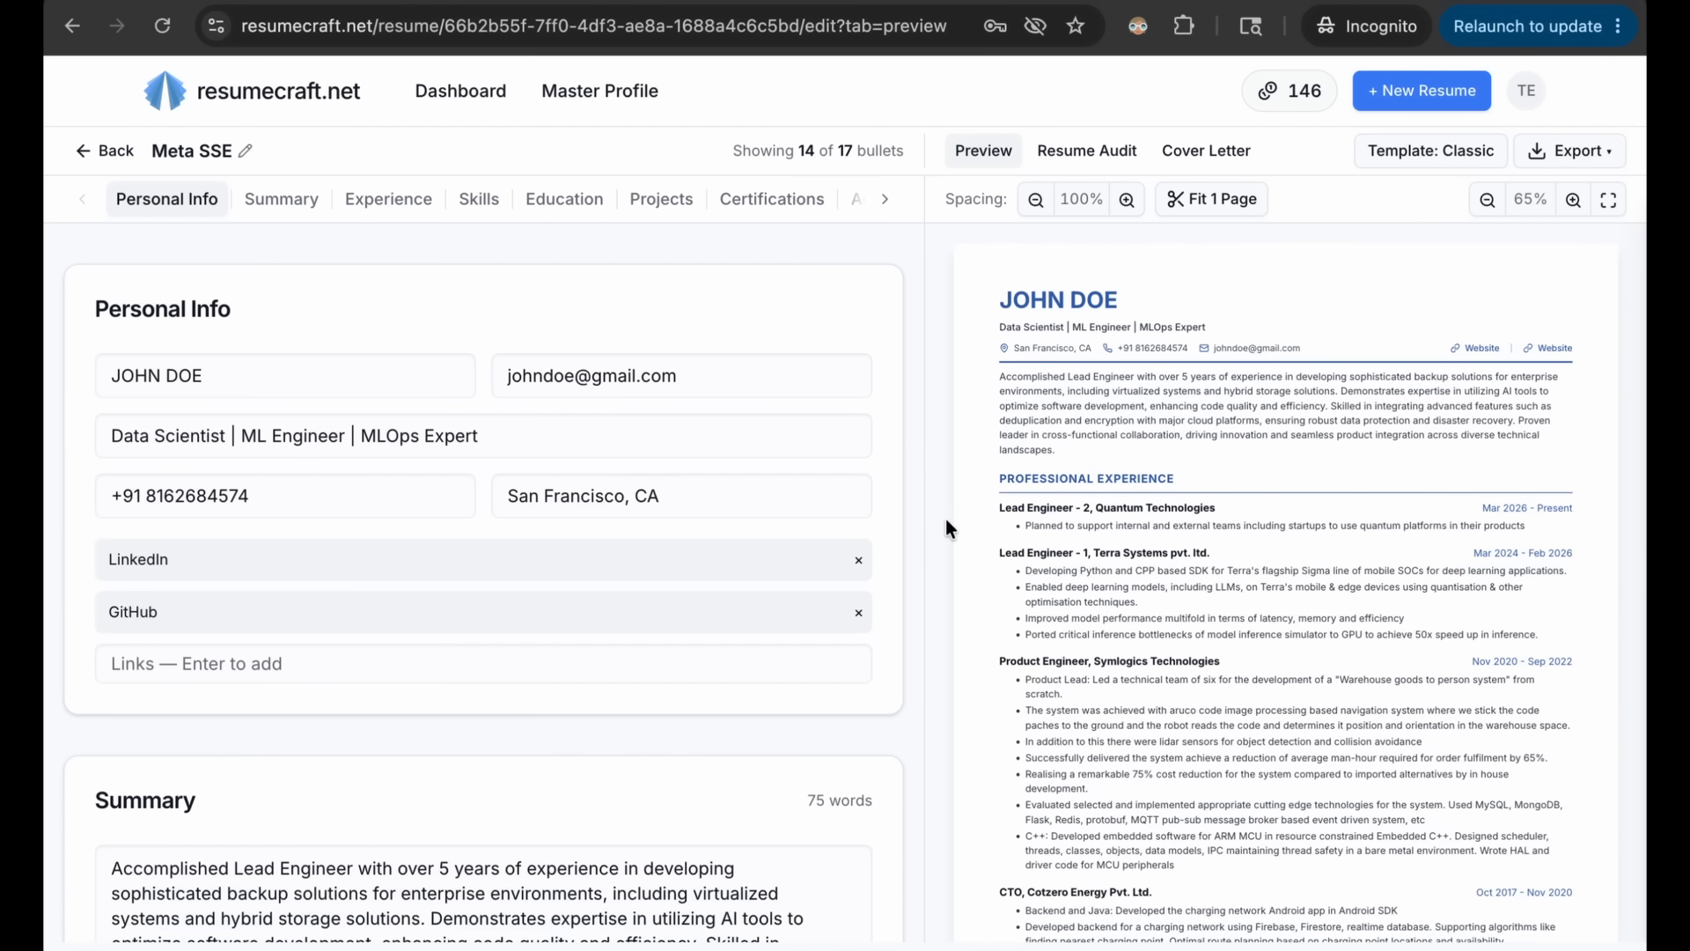
Switch the resume to the SkillFirst template and check the preview.
{"action": "left_click", "coordinate": [1432, 151]}
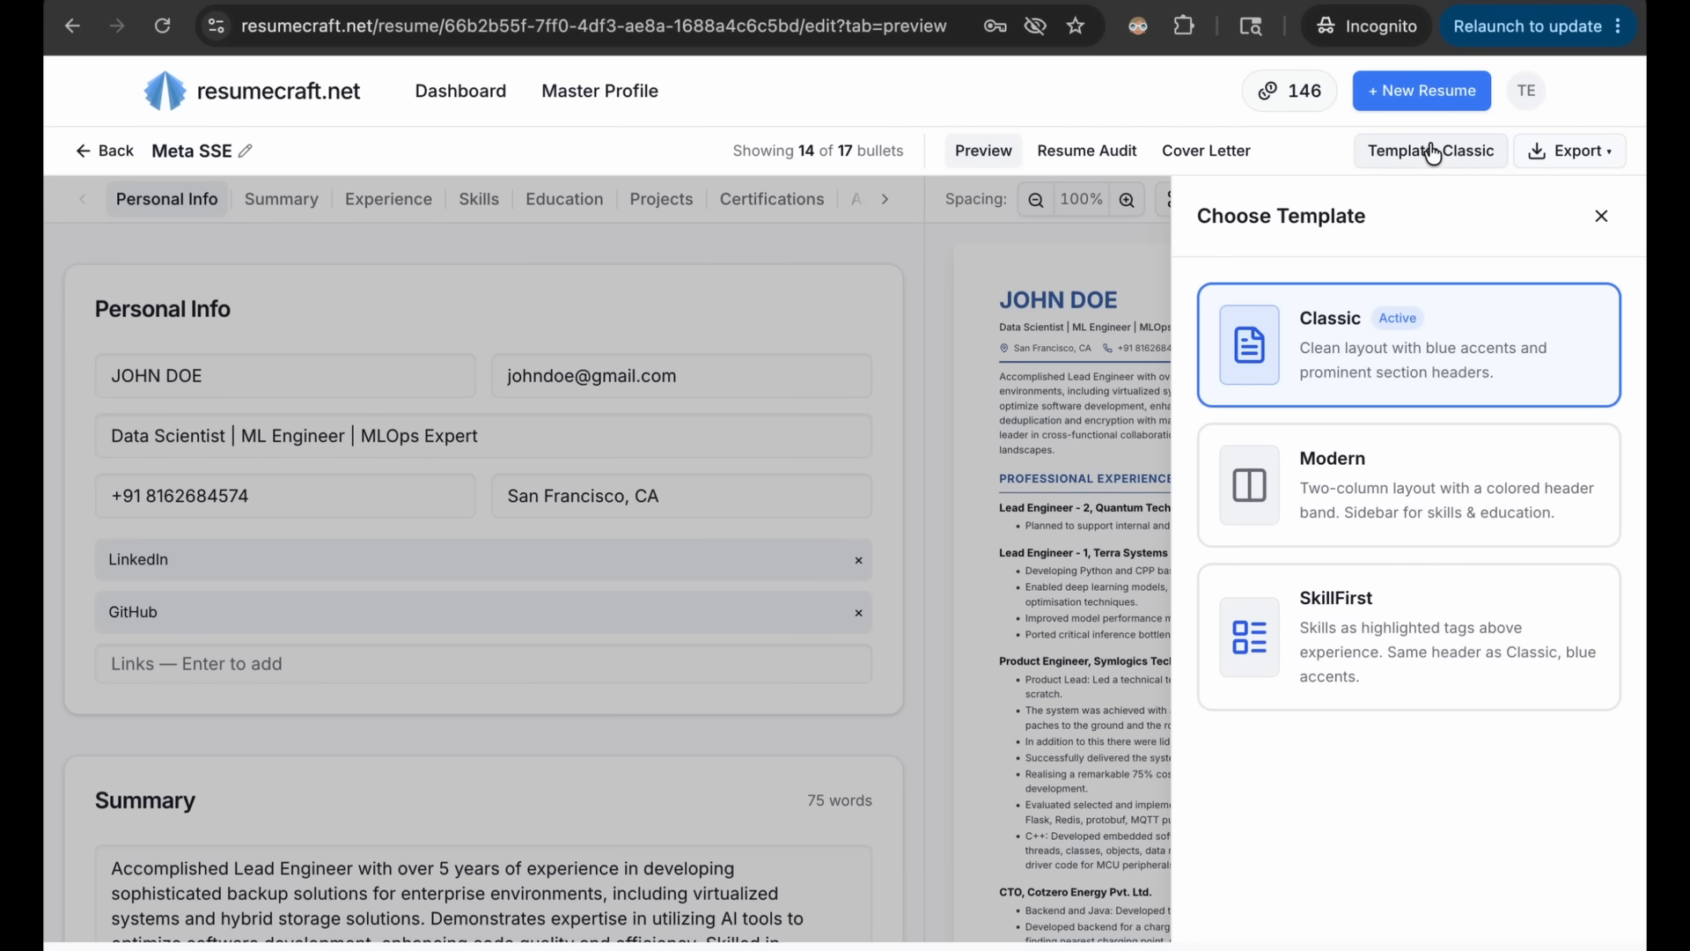
{"action": "left_click", "coordinate": [1402, 612]}
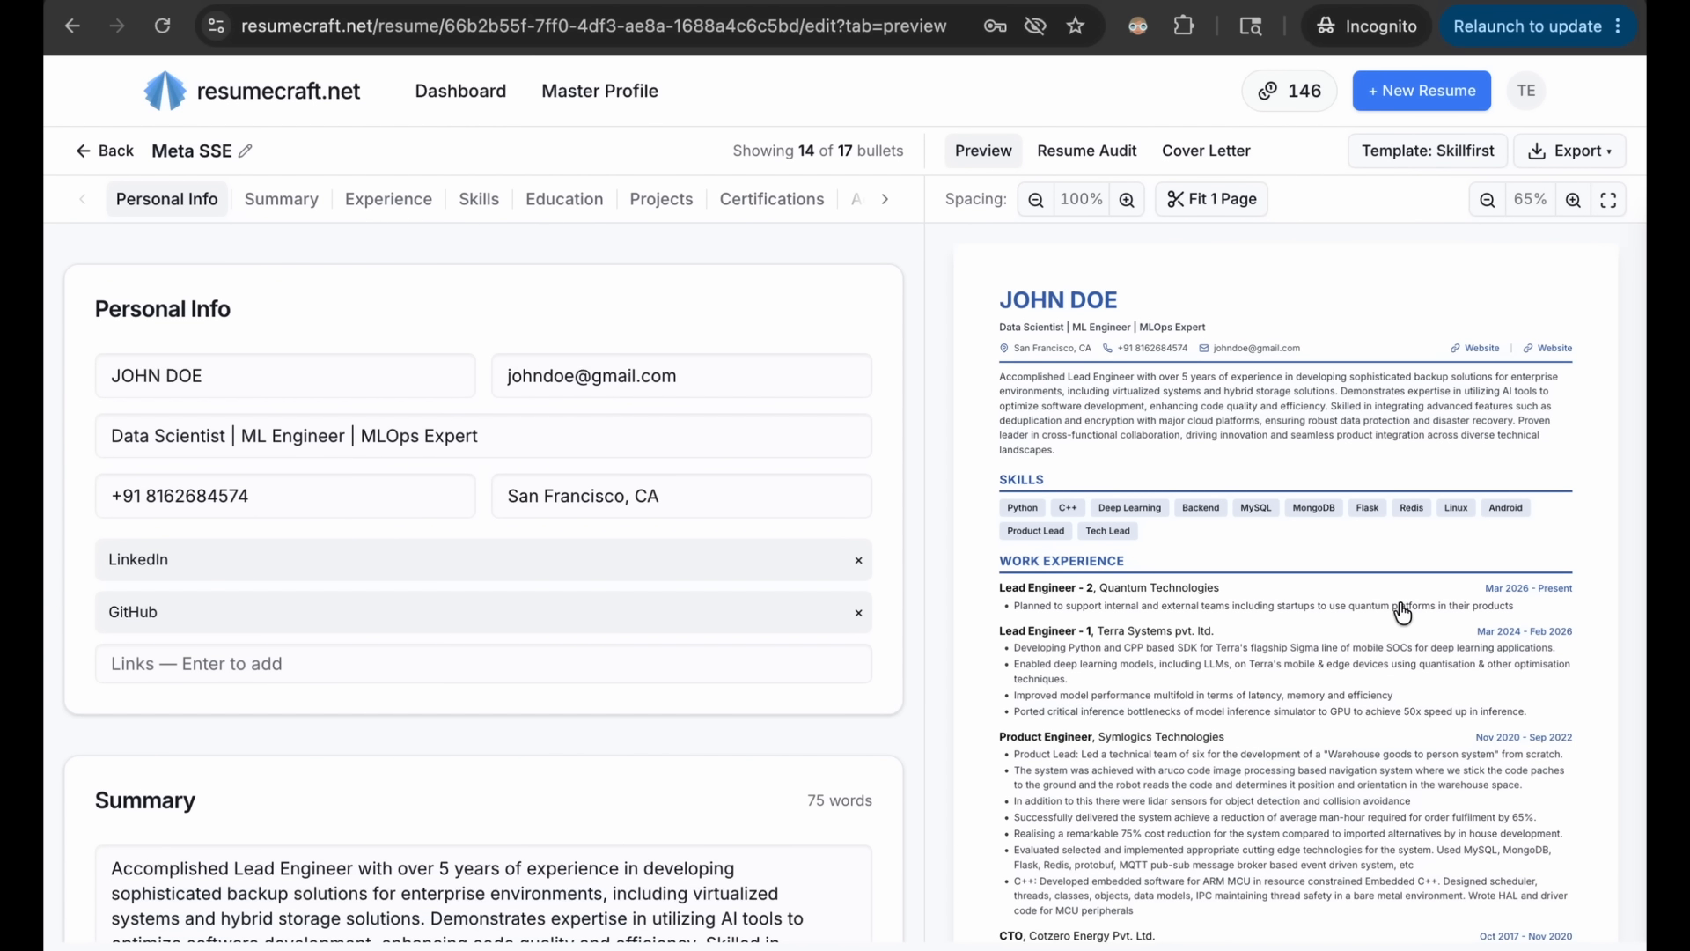
{"action": "scroll", "coordinate": [1402, 612], "scroll_direction": "down", "scroll_amount": 5}
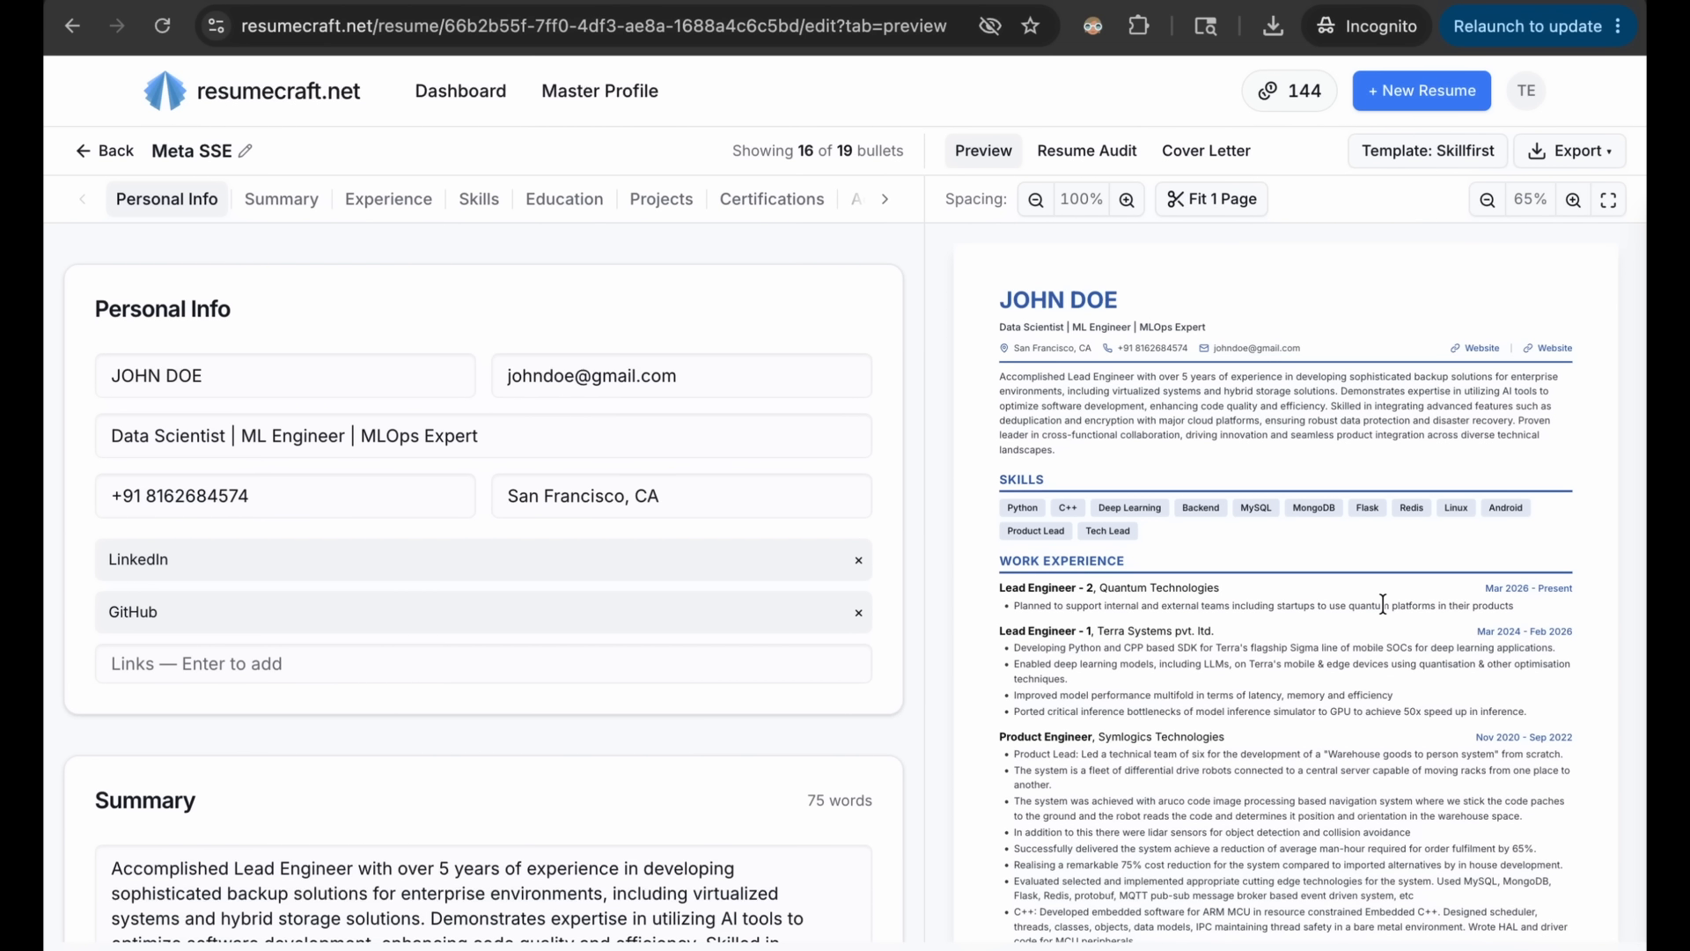
Increase the resume's spacing to 150%.
{"action": "left_click", "coordinate": [1125, 201]}
{"action": "left_click", "coordinate": [1125, 201]}
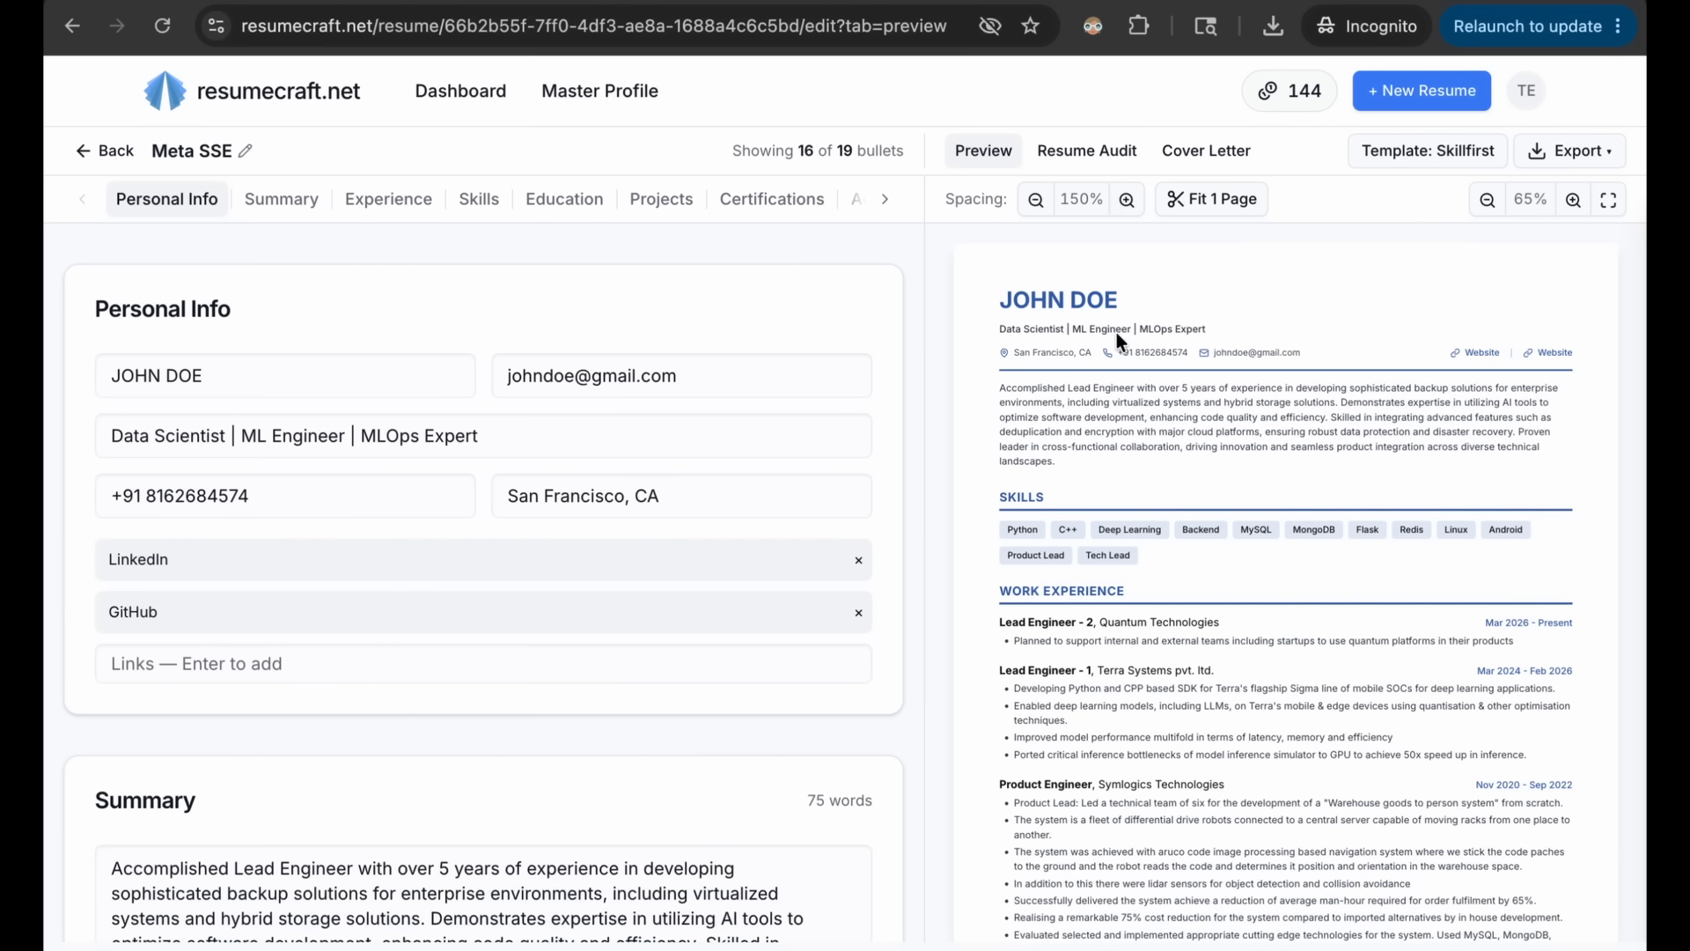
{"action": "scroll", "coordinate": [1116, 331], "scroll_direction": "down", "scroll_amount": 2}
Reduce the resume's spacing to 50%, checking how the content fills the page.
{"action": "left_click", "coordinate": [1033, 200]}
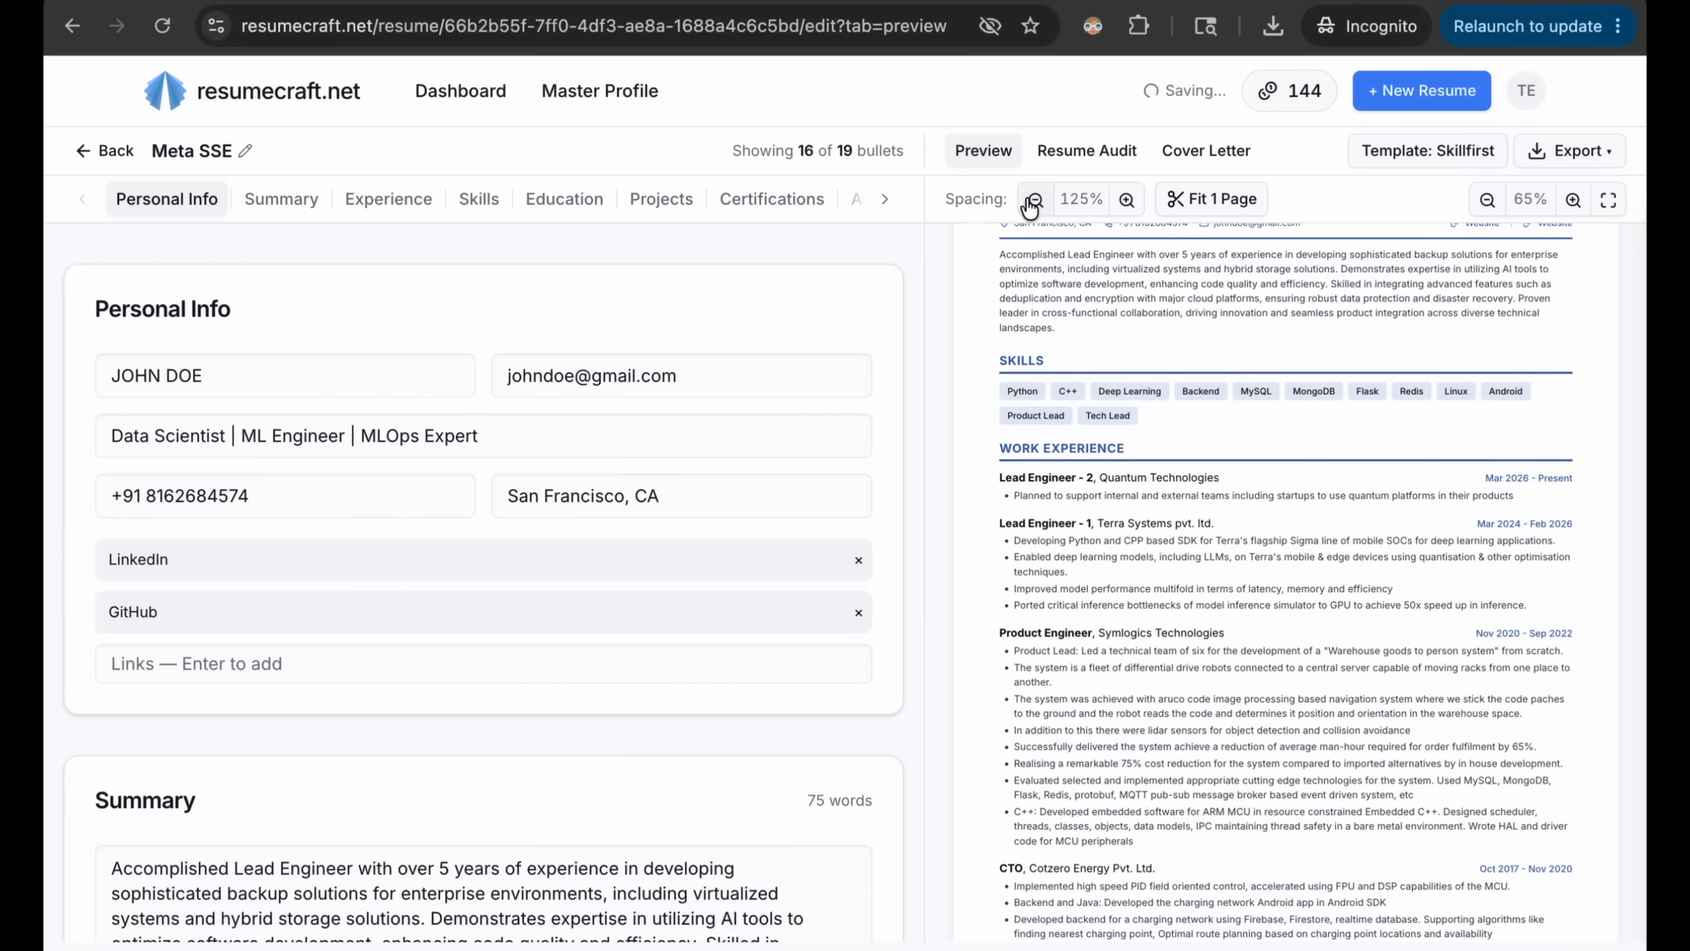
{"action": "left_click", "coordinate": [1033, 201]}
{"action": "left_click", "coordinate": [1033, 201]}
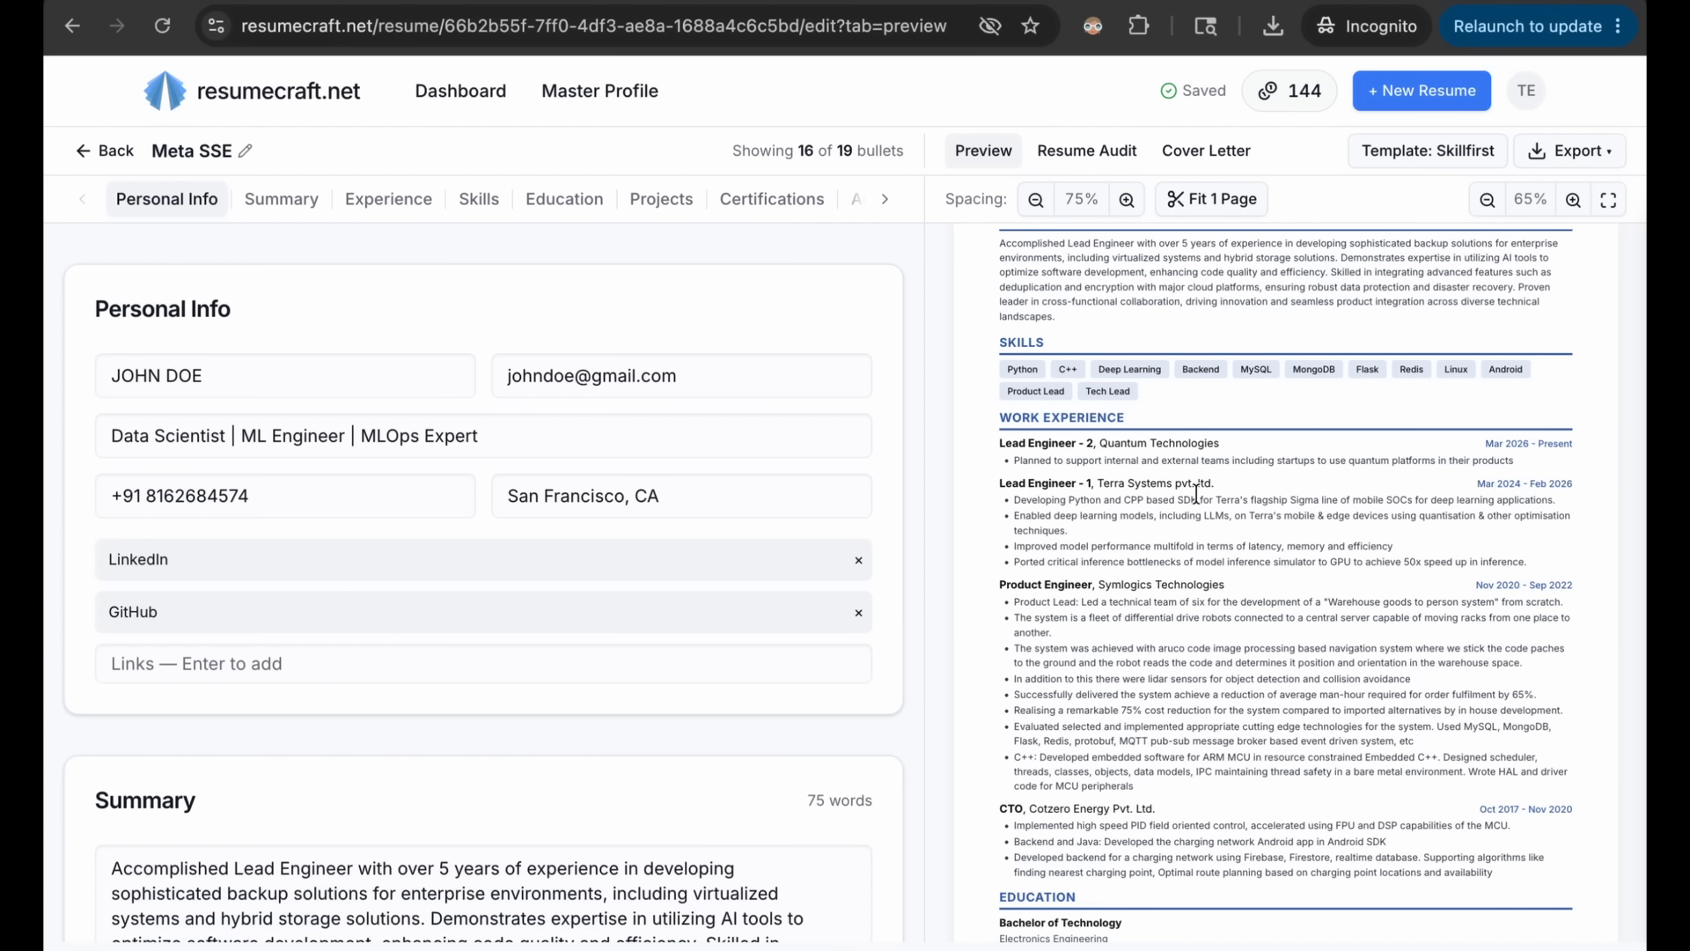
{"action": "scroll", "coordinate": [1196, 493], "scroll_direction": "down", "scroll_amount": 2}
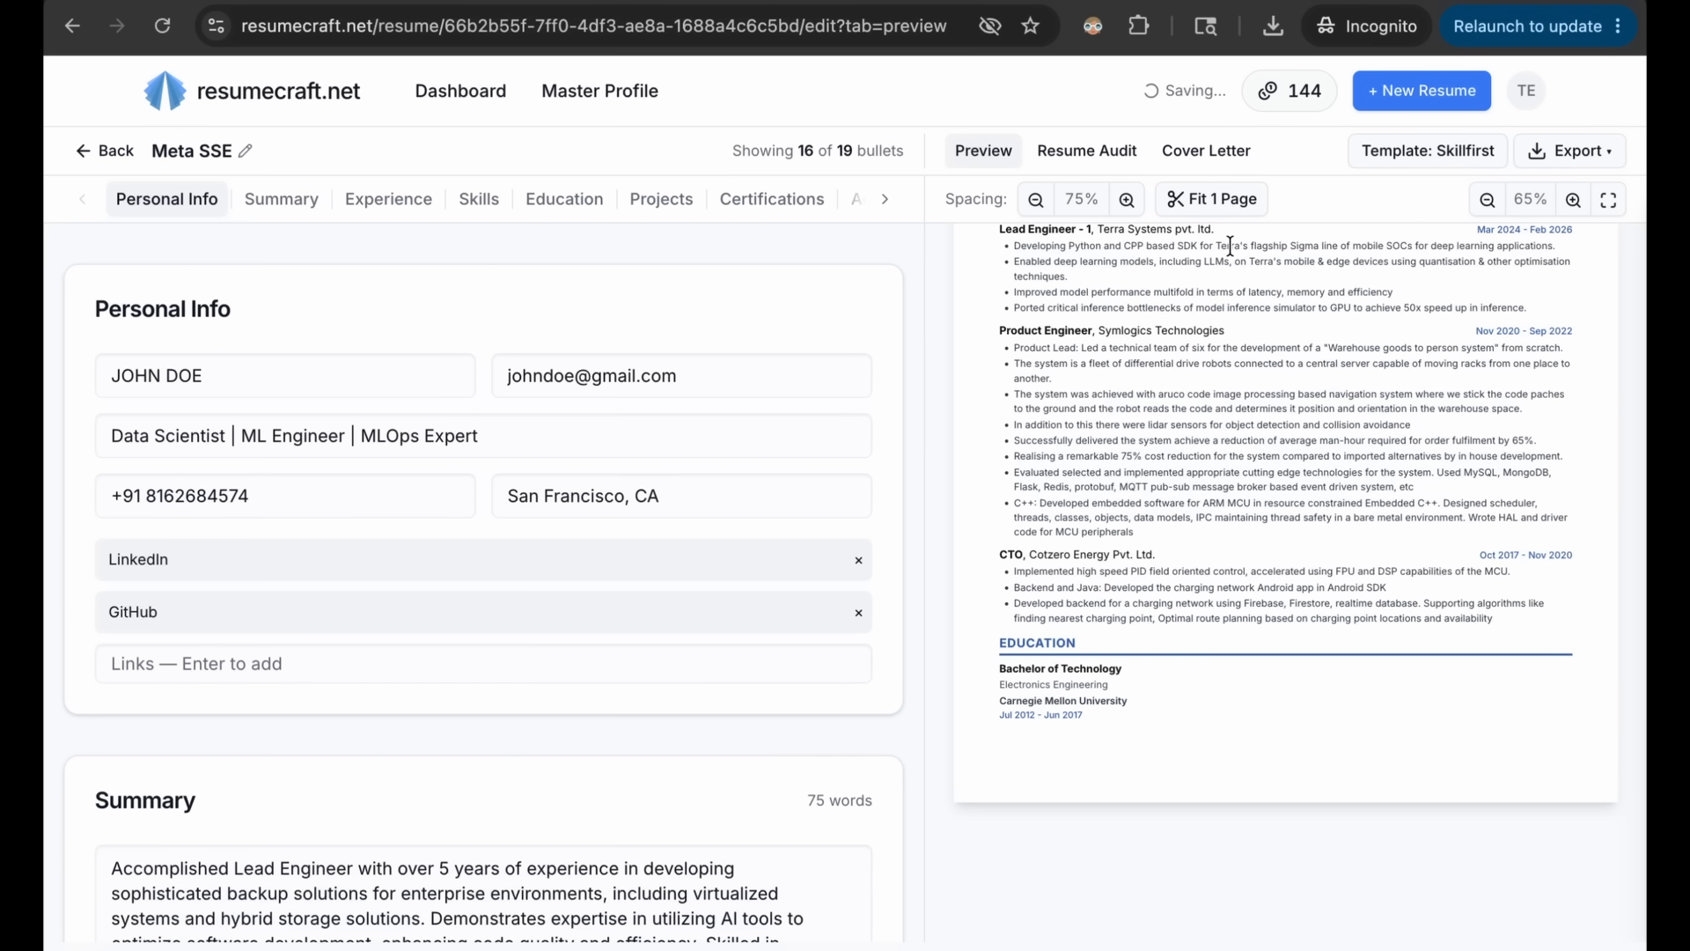
{"action": "left_click", "coordinate": [1037, 201]}
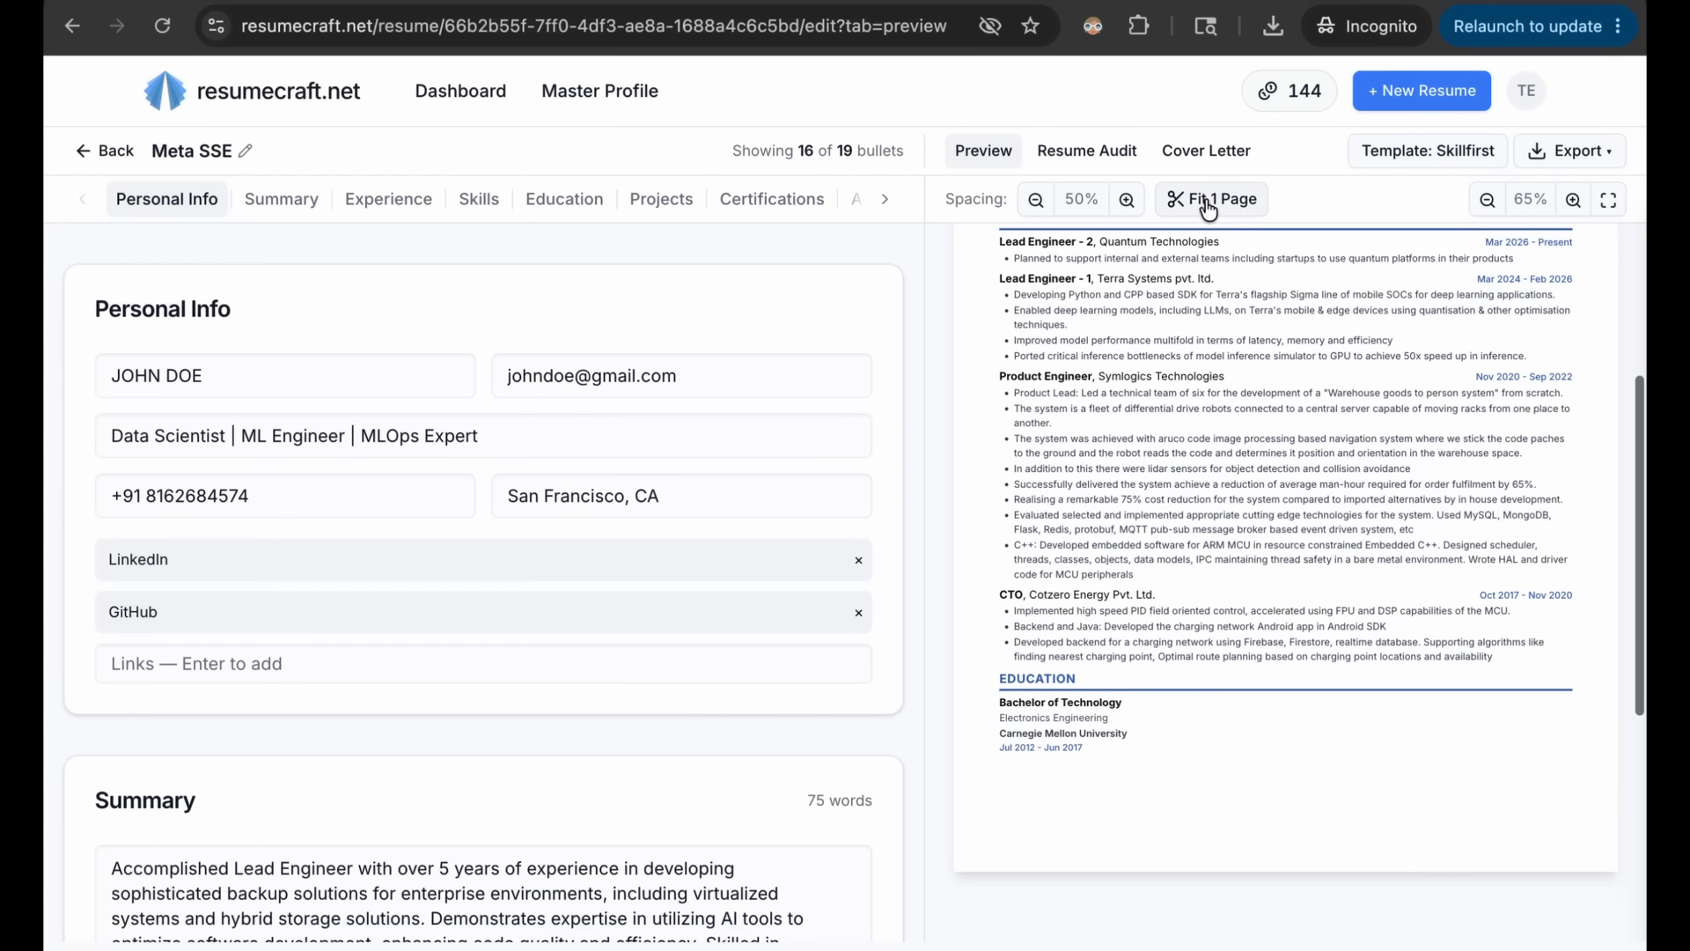
Fit the resume to one page, check it, and fit it to one page again with the spacing at 75%.
{"action": "left_click", "coordinate": [1208, 206]}
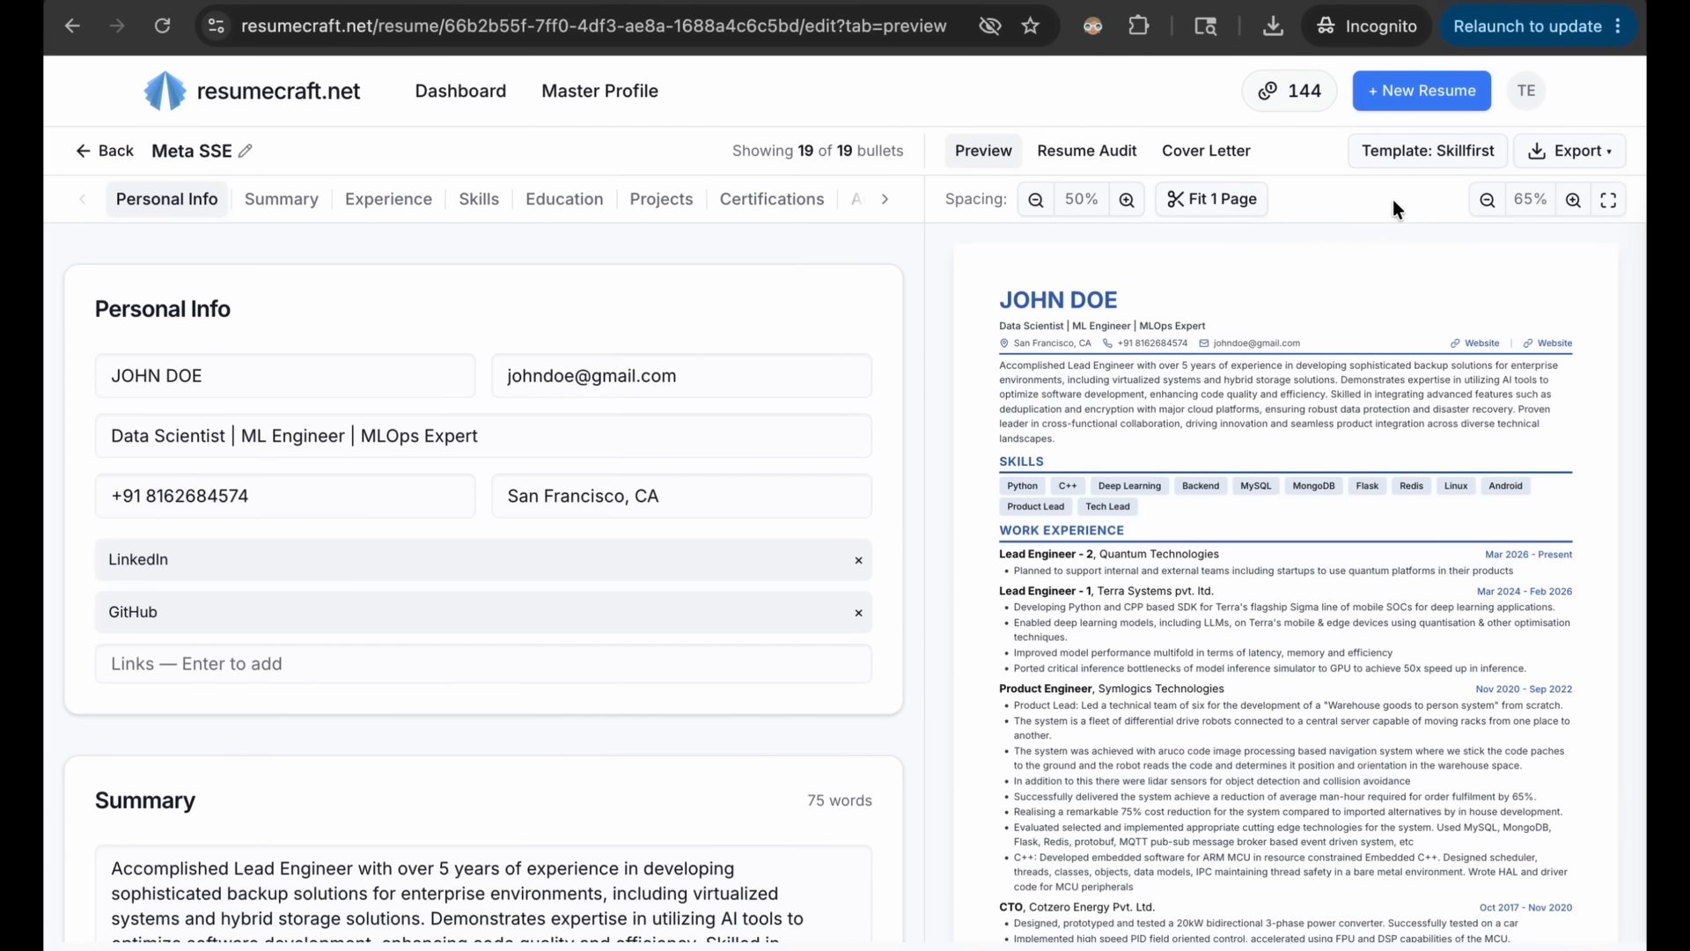
{"action": "scroll", "coordinate": [1228, 294], "scroll_direction": "down", "scroll_amount": 5}
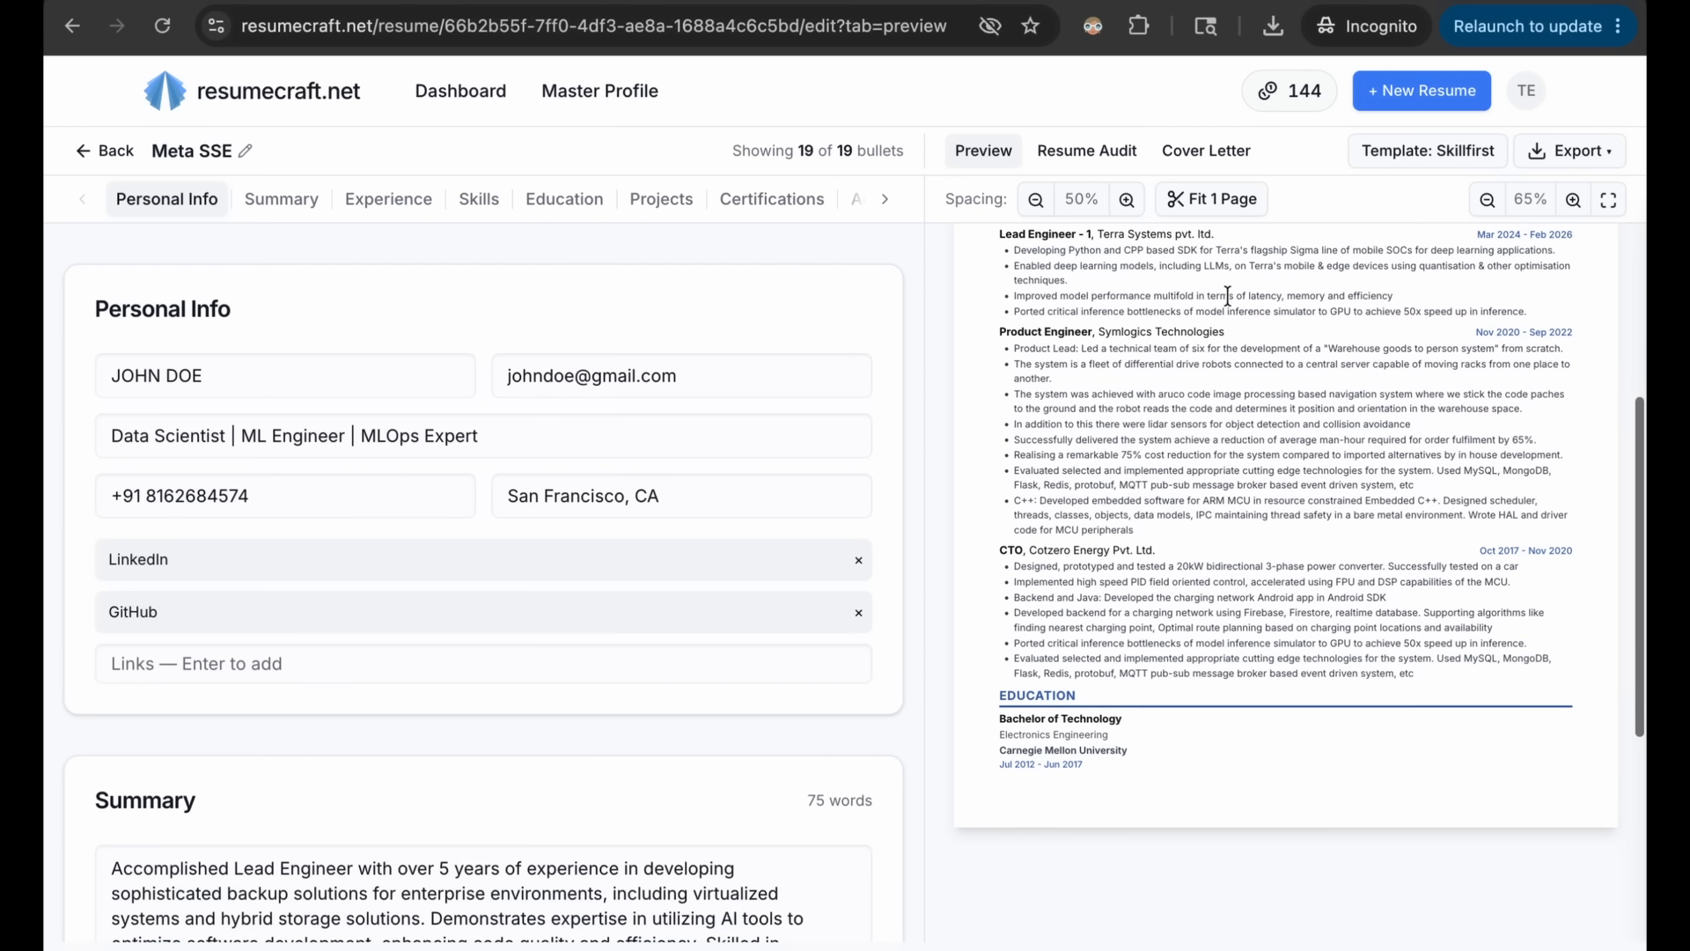
{"action": "left_click", "coordinate": [1131, 208]}
{"action": "left_click", "coordinate": [1184, 199]}
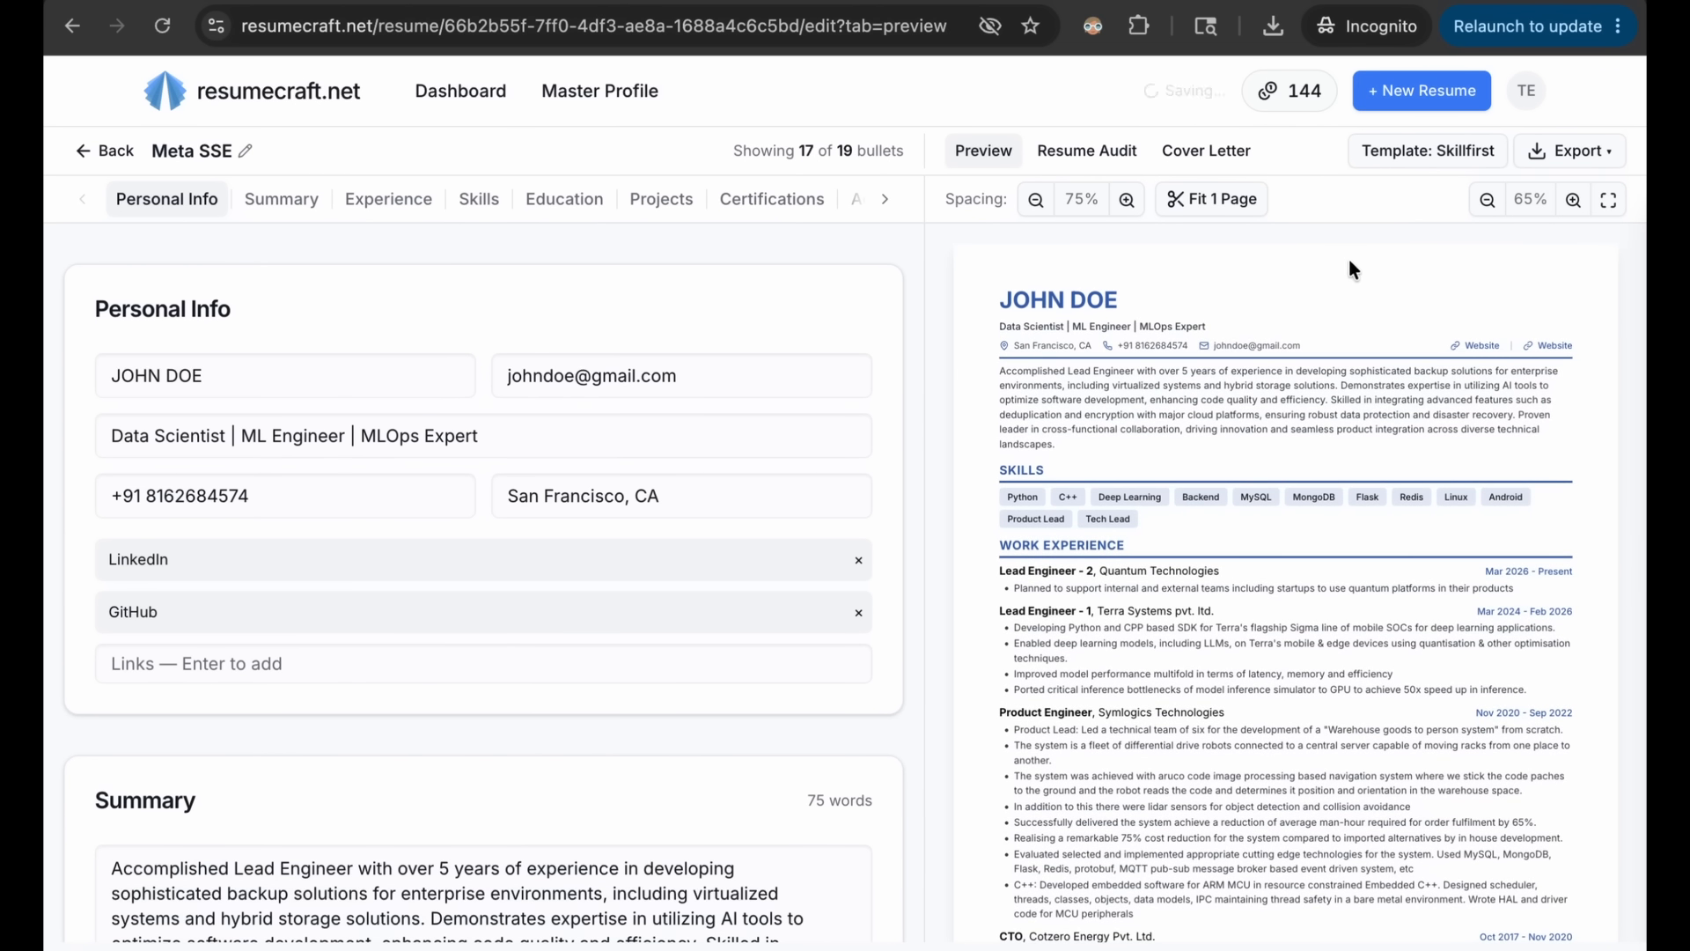
Re-run the resume audit against the job description.
{"action": "left_click", "coordinate": [1090, 151]}
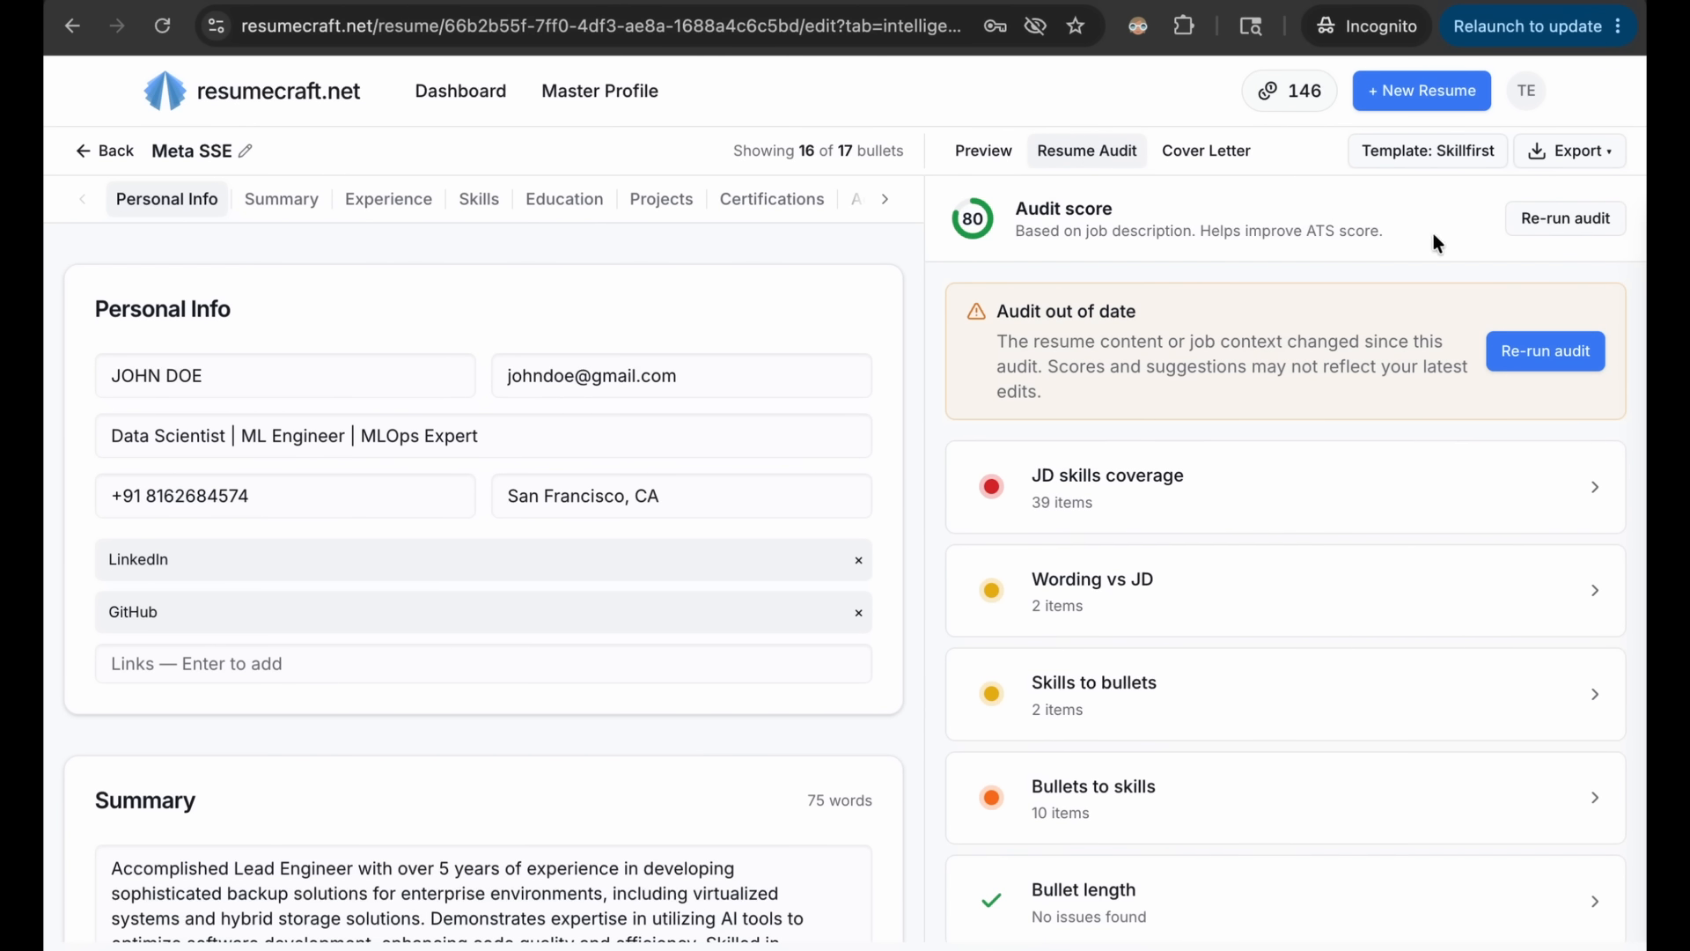
{"action": "left_click", "coordinate": [1568, 231]}
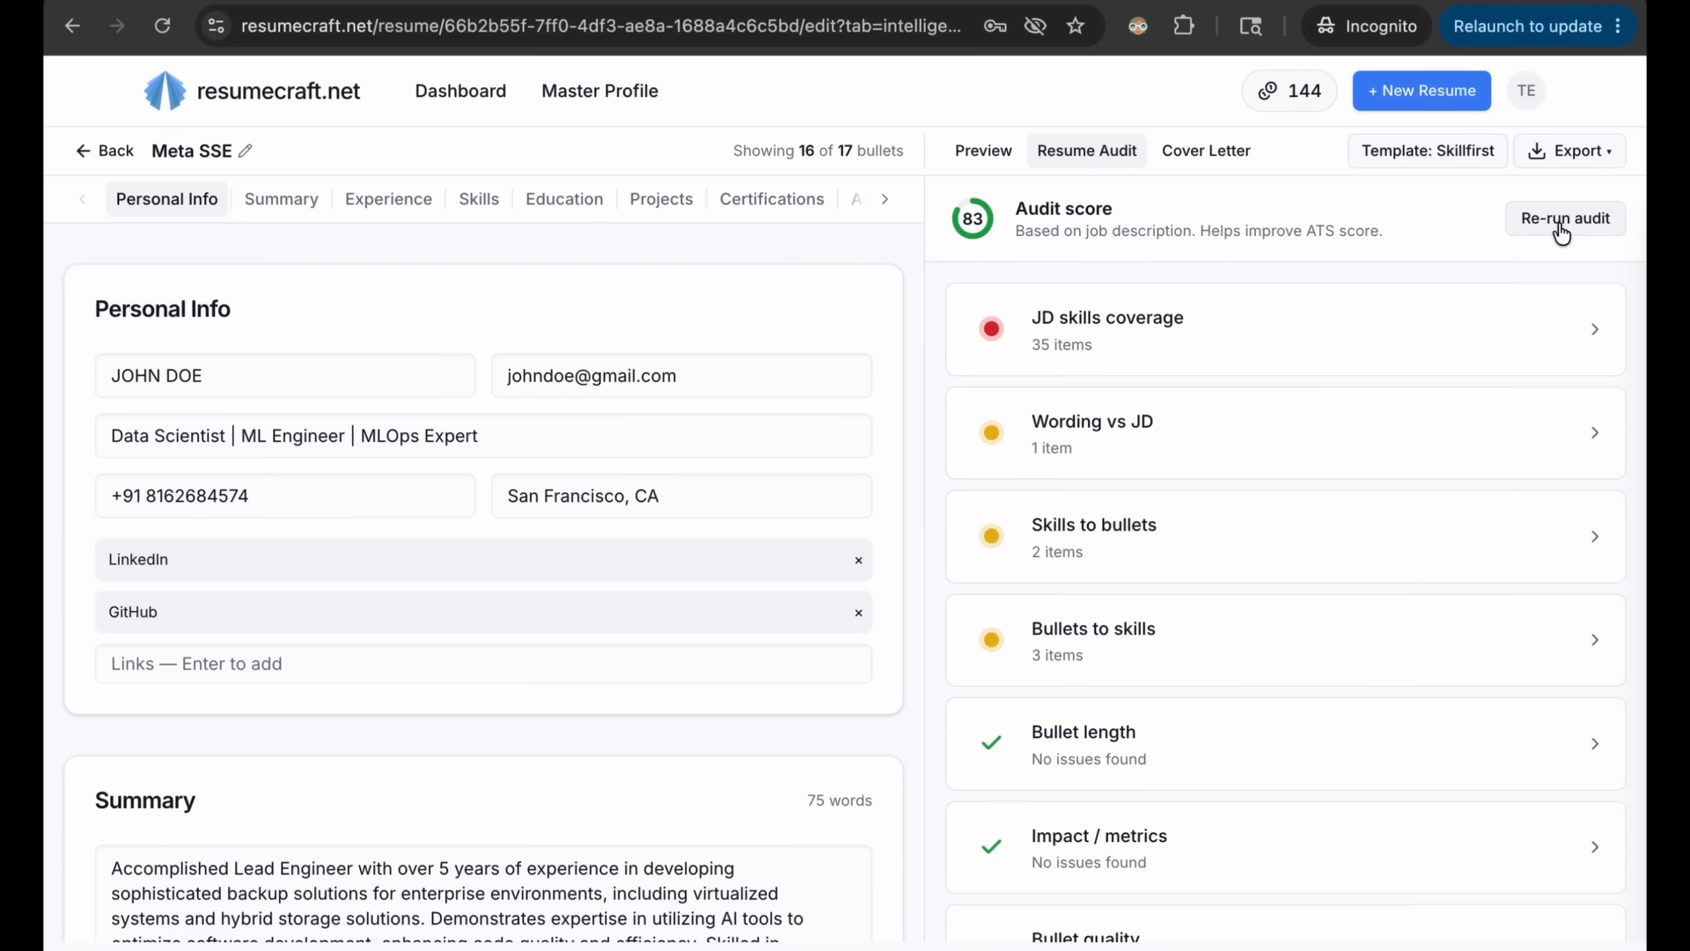
Export the resume as a PDF named "Meta SSE" to the Downloads folder, and open the file to check its contents.
{"action": "left_click", "coordinate": [1590, 150]}
{"action": "left_click", "coordinate": [1534, 199]}
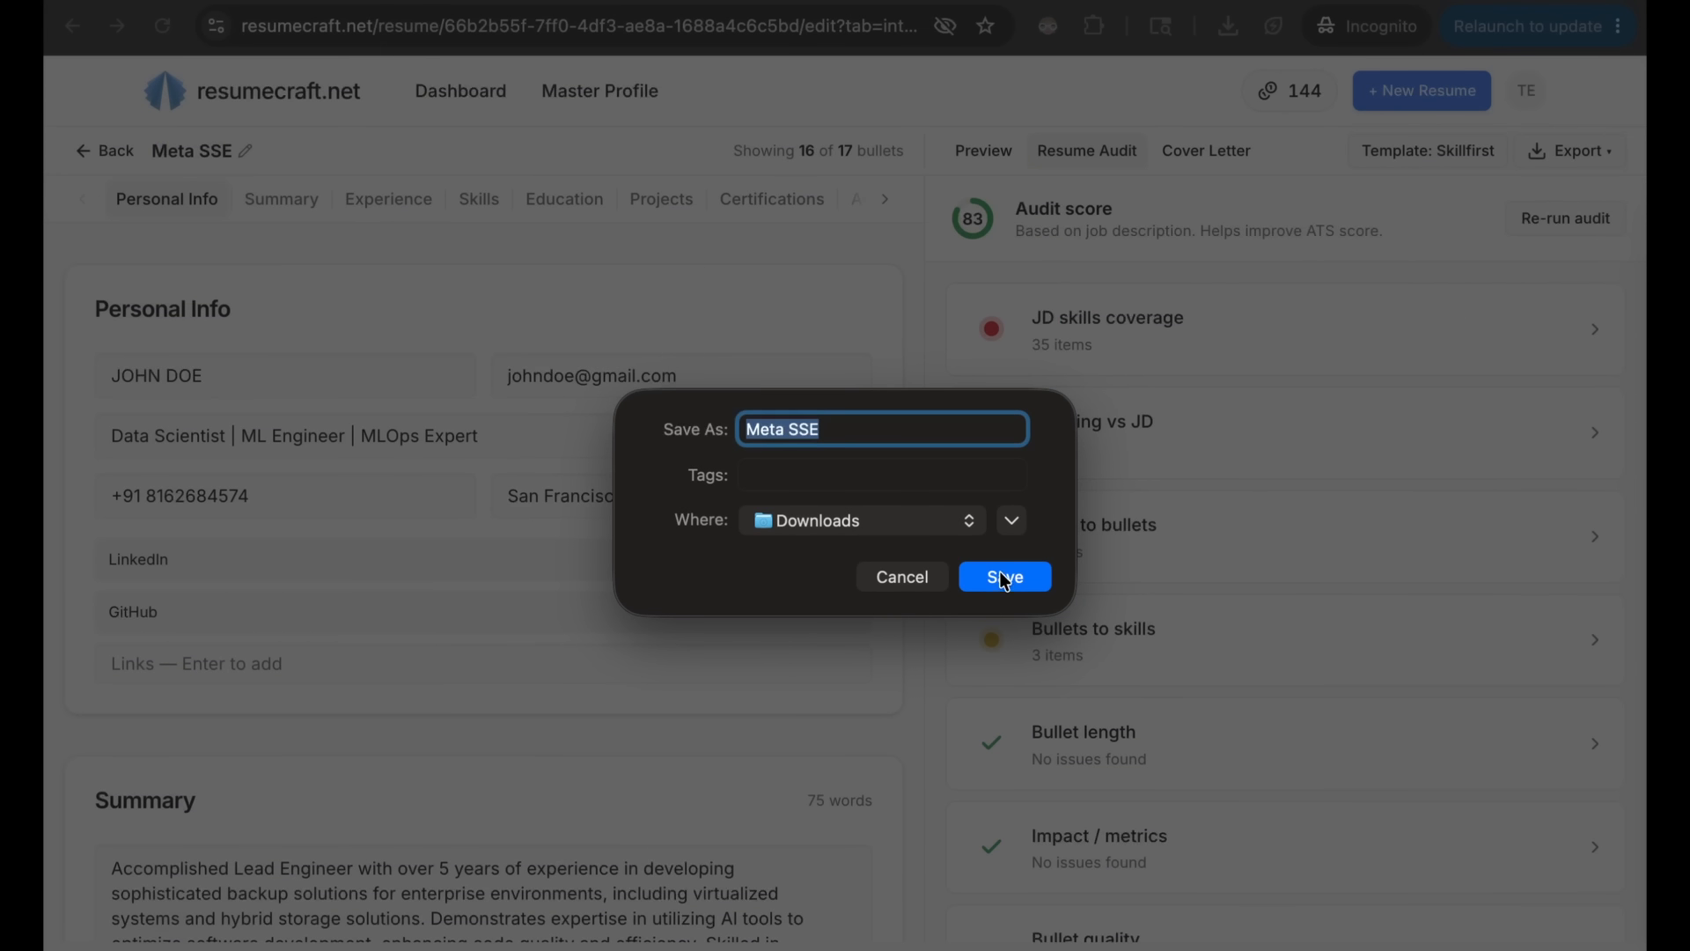
{"action": "left_click", "coordinate": [1004, 577]}
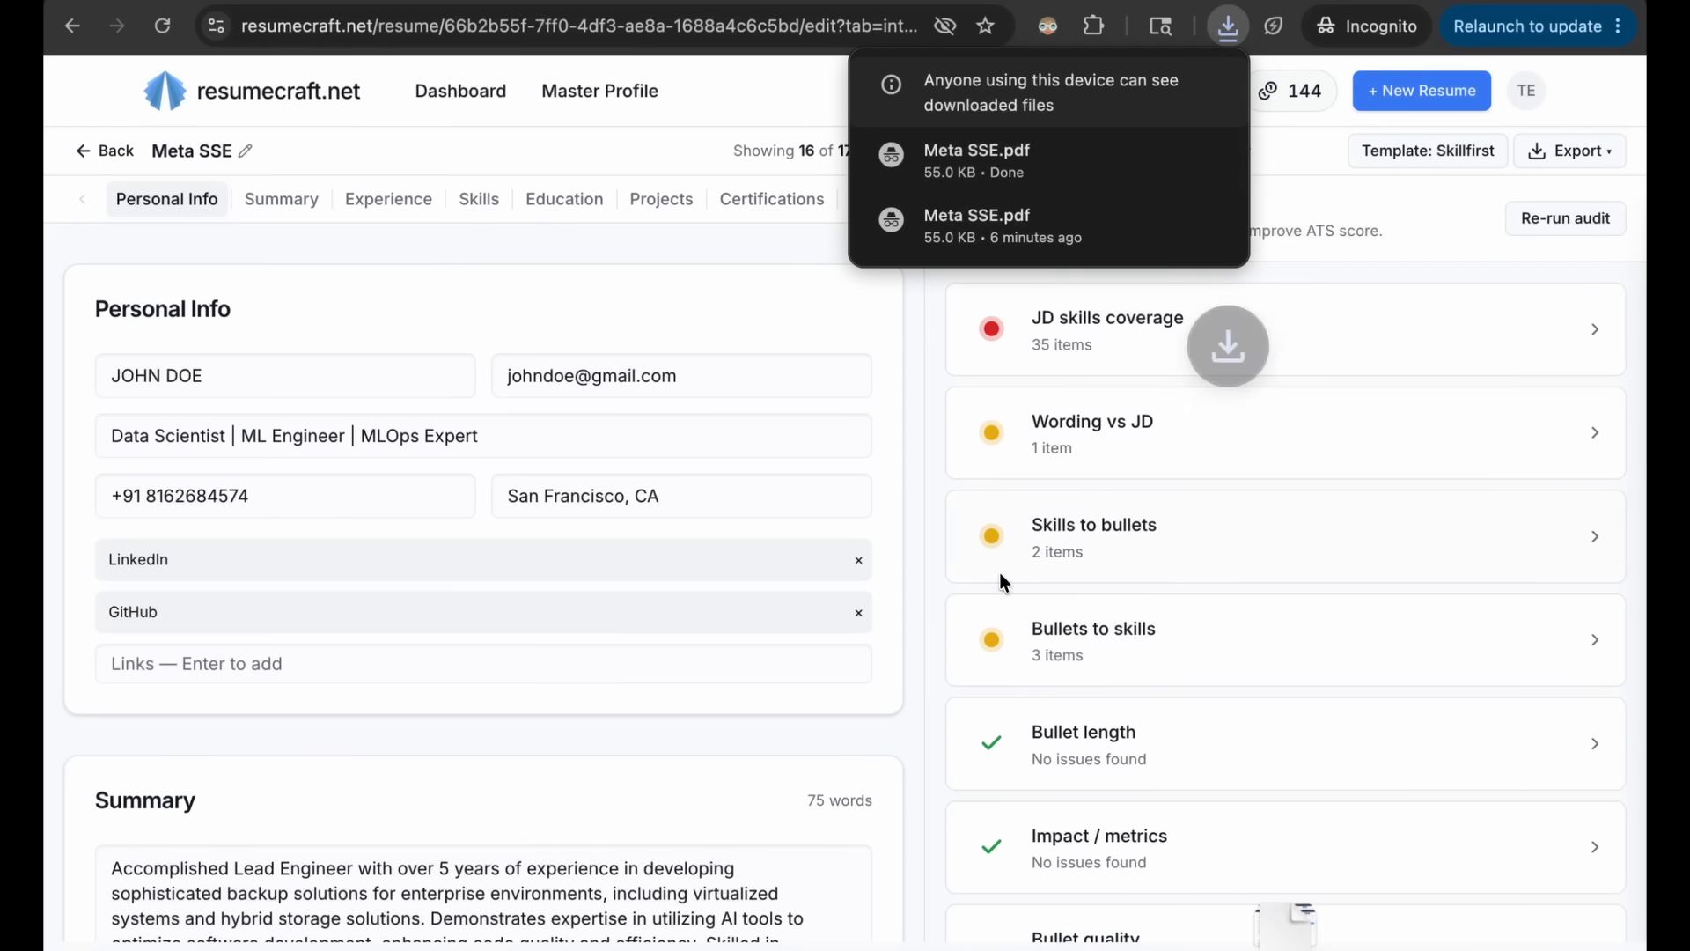
{"action": "left_click", "coordinate": [984, 156]}
{"action": "scroll", "coordinate": [993, 342], "scroll_direction": "down", "scroll_amount": 5}
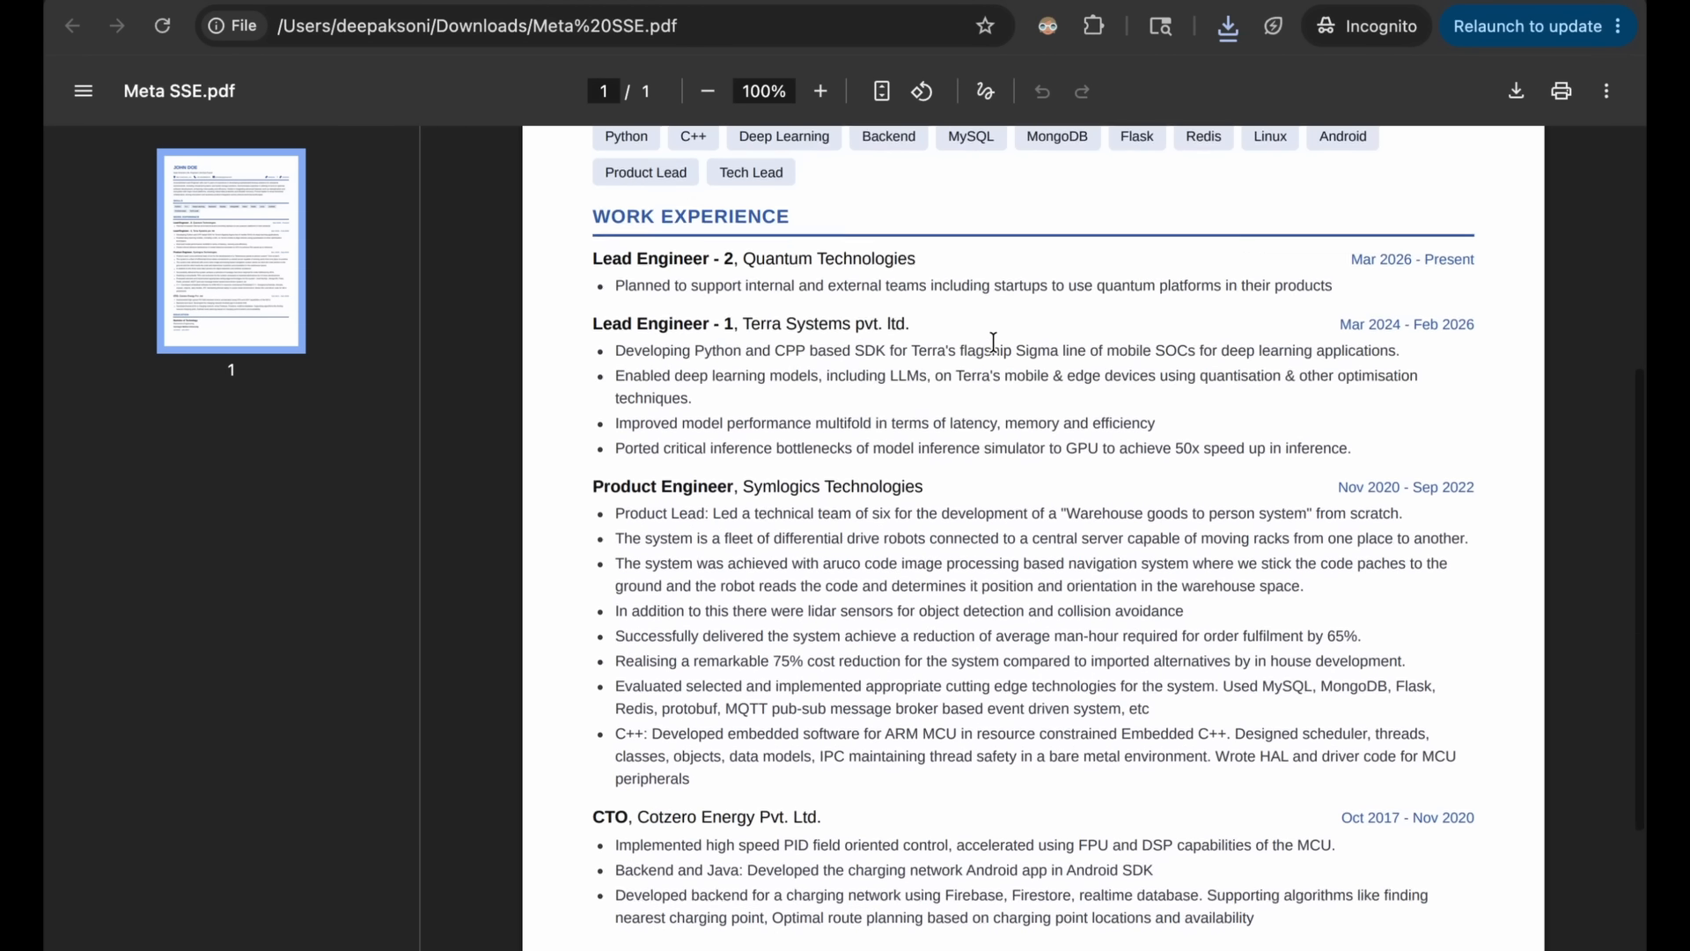
{"action": "scroll", "coordinate": [994, 342], "scroll_direction": "down", "scroll_amount": 3}
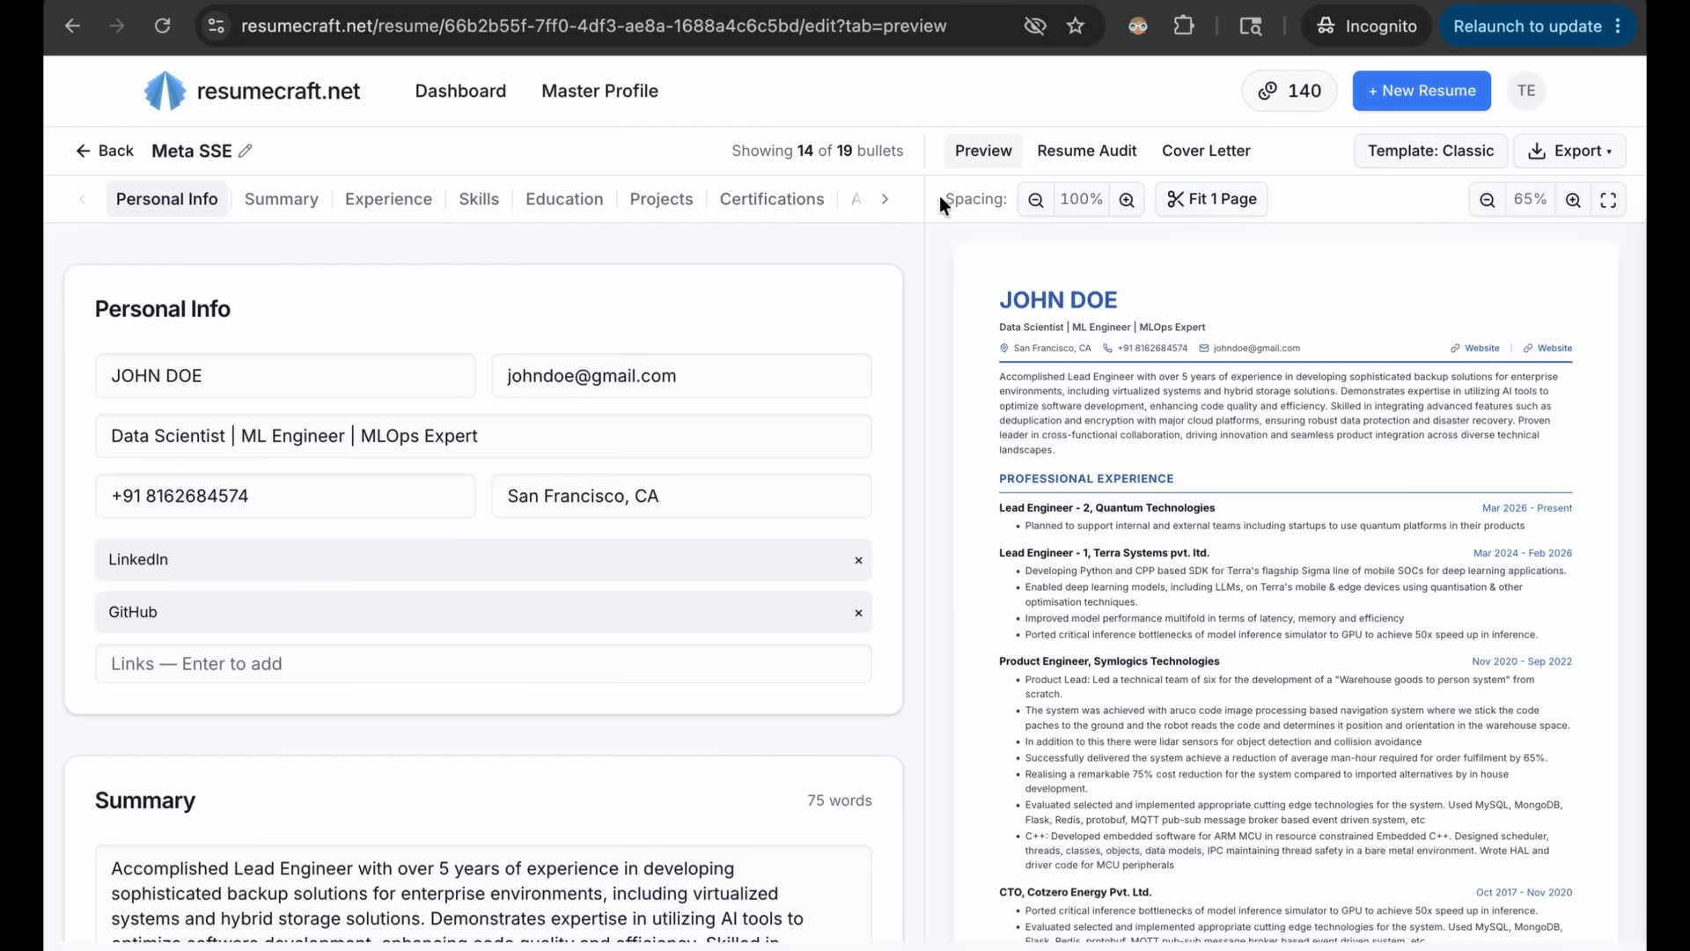
Inspect the scores and options of the first two Symlogics Technologies experience bullets.
{"action": "scroll", "coordinate": [693, 699], "scroll_direction": "down", "scroll_amount": 15}
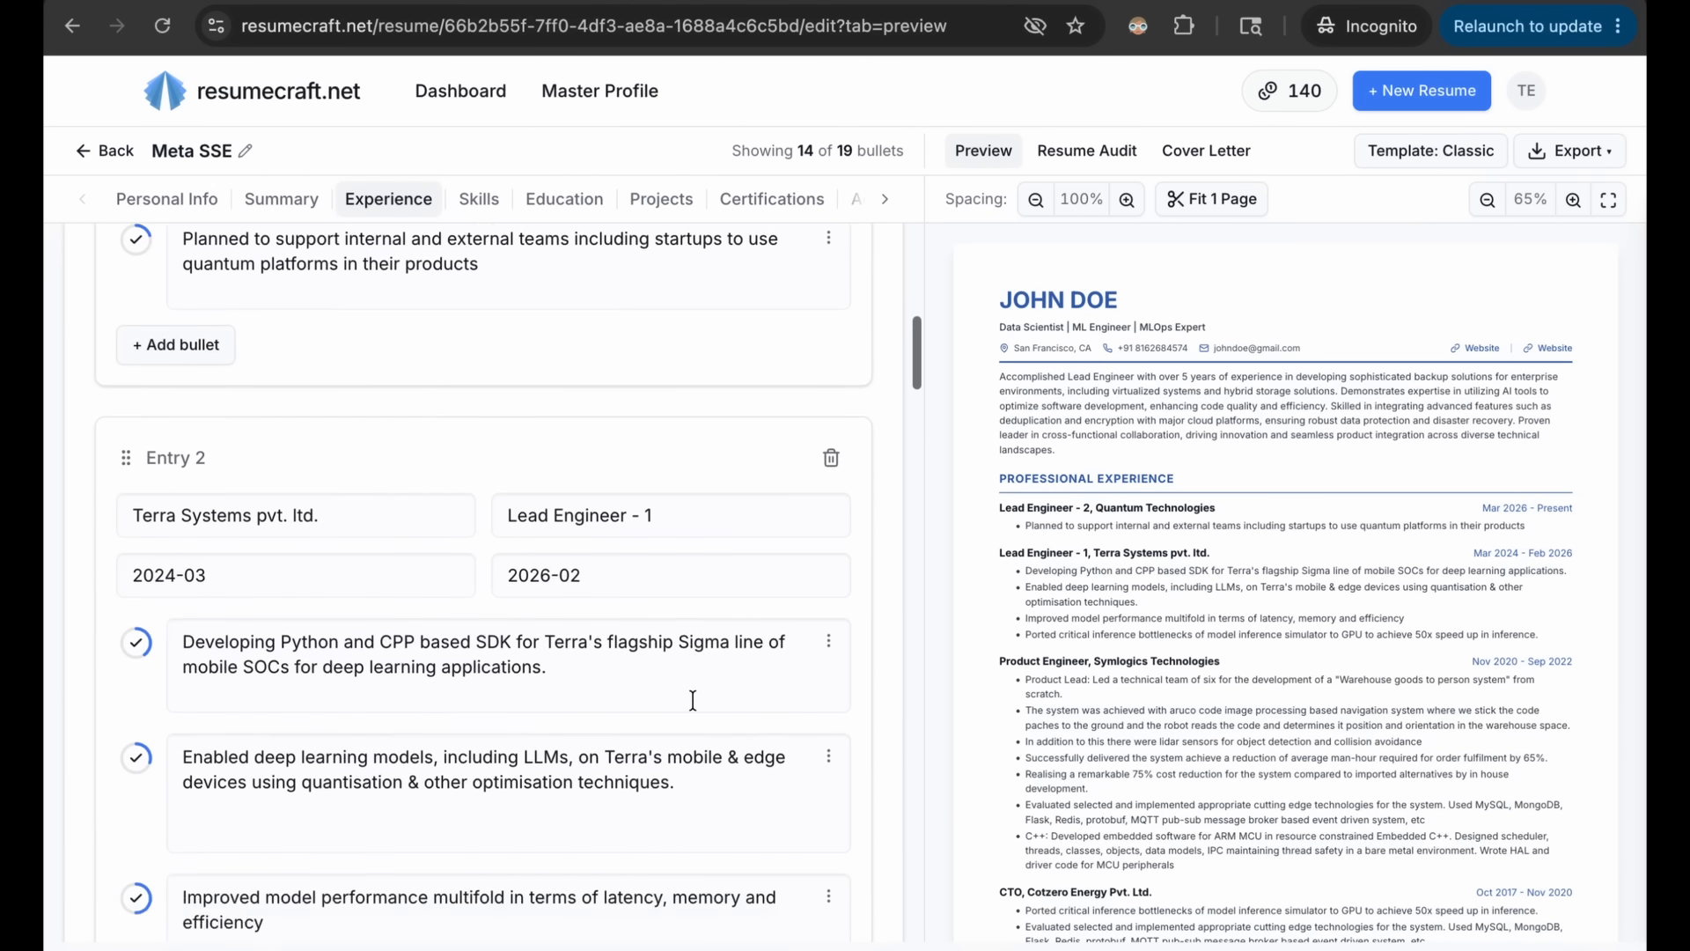
{"action": "scroll", "coordinate": [694, 699], "scroll_direction": "down", "scroll_amount": 15}
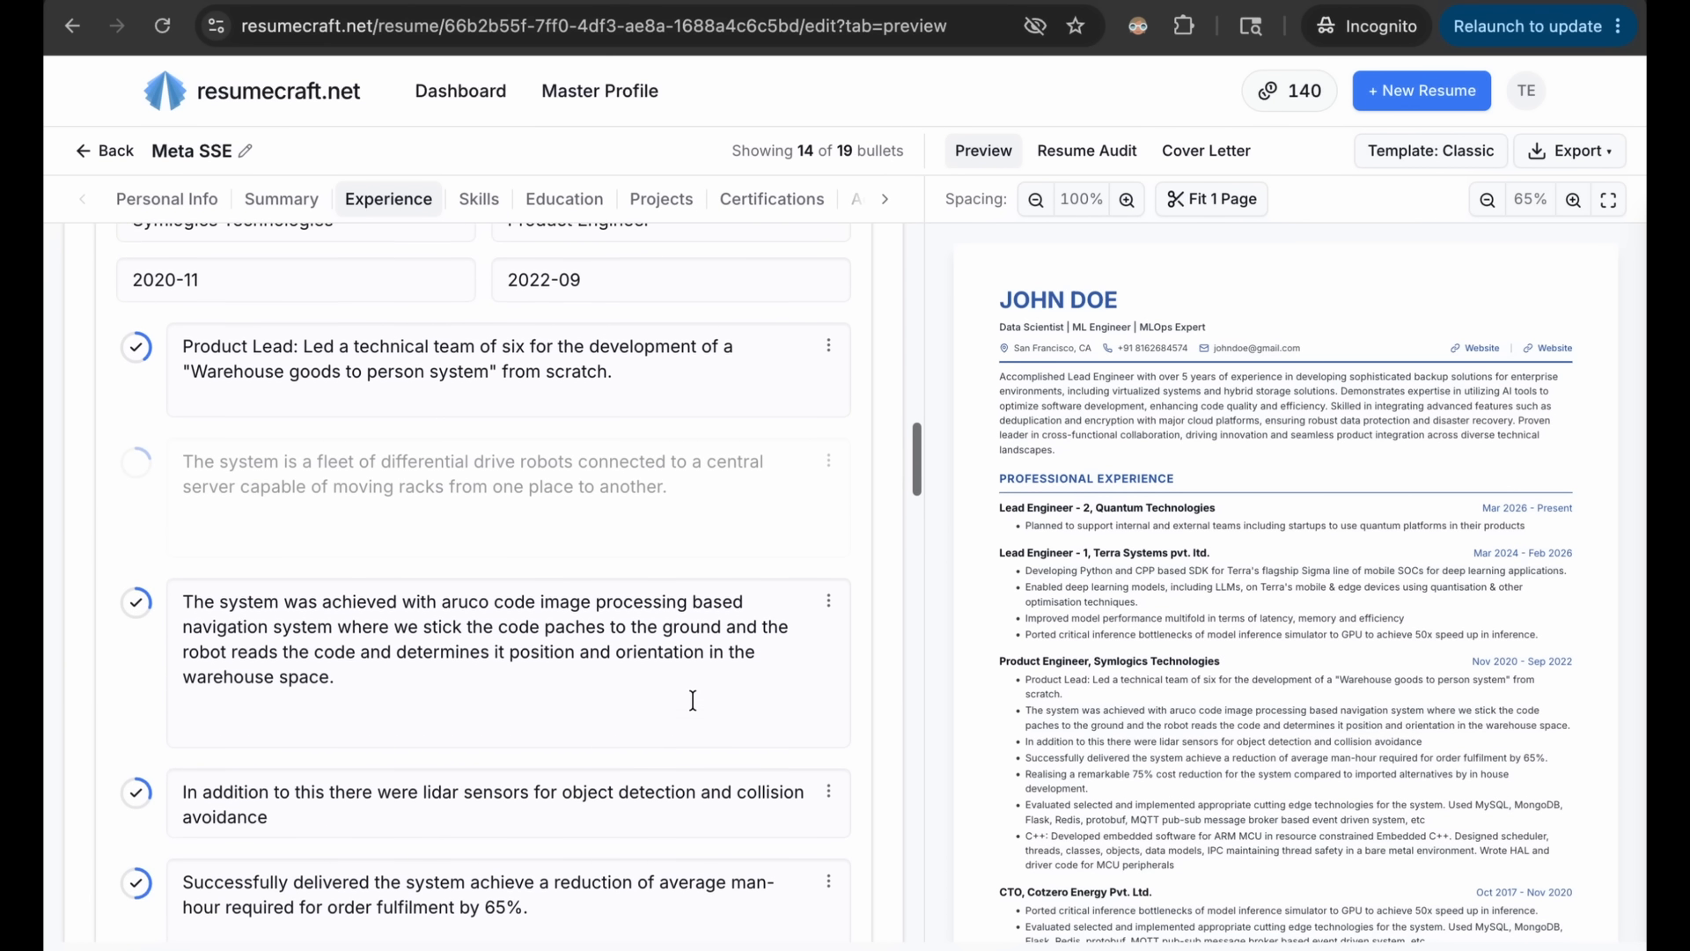
{"action": "left_click", "coordinate": [828, 346]}
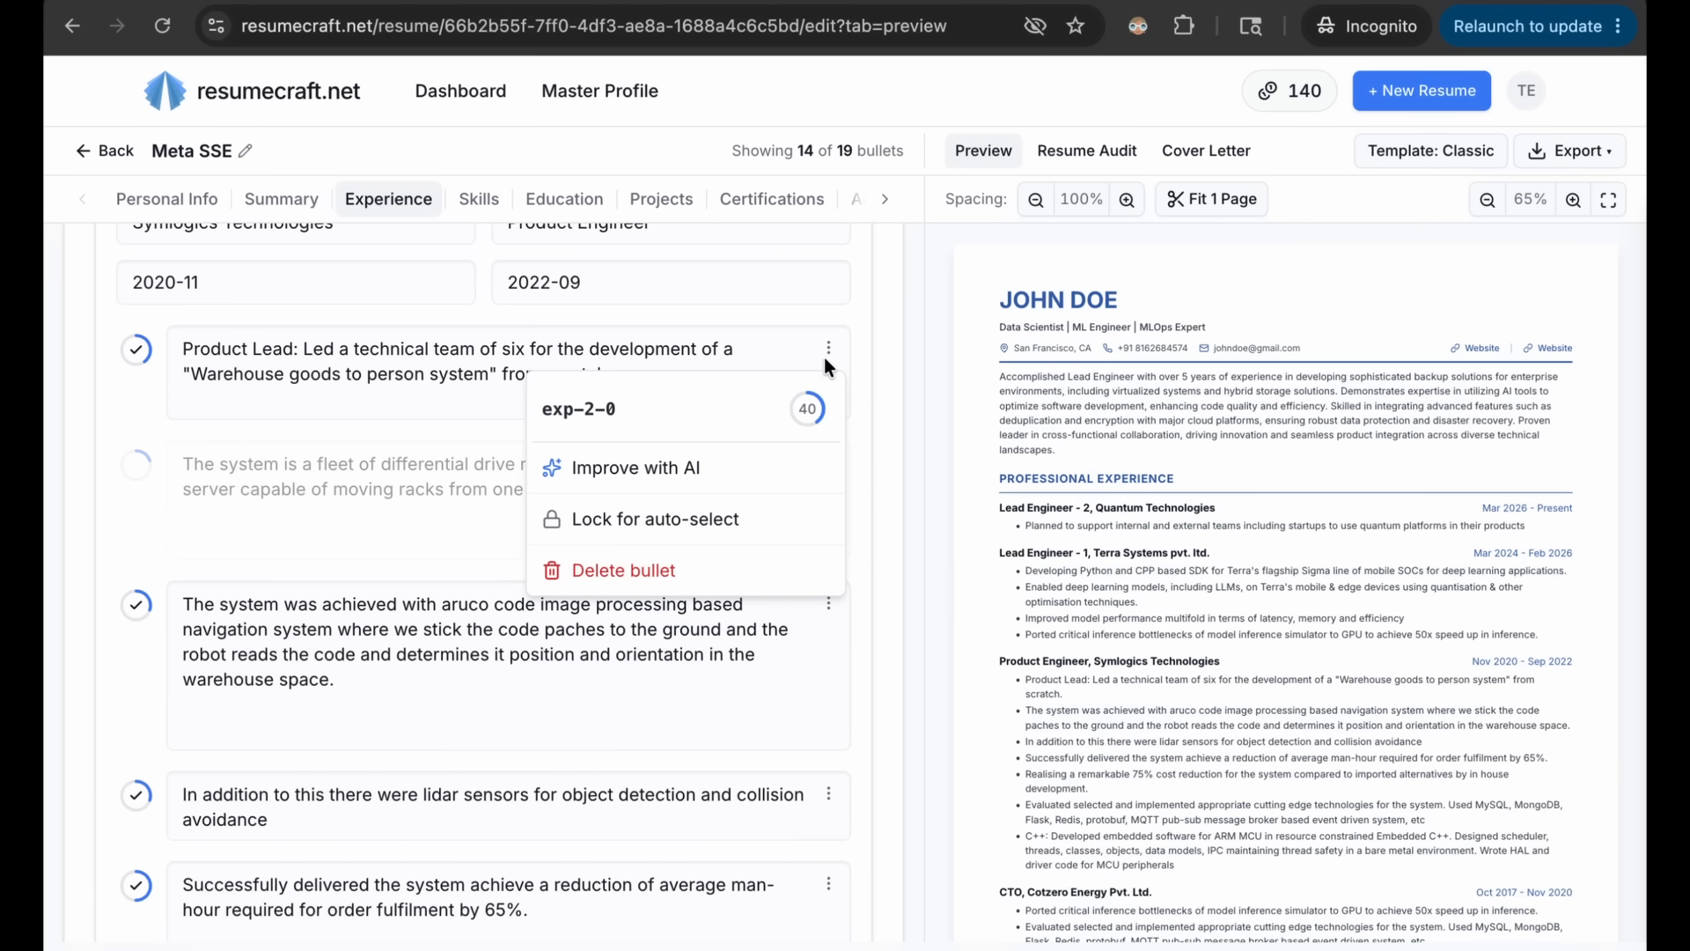
{"action": "left_click", "coordinate": [829, 347]}
{"action": "left_click", "coordinate": [829, 463]}
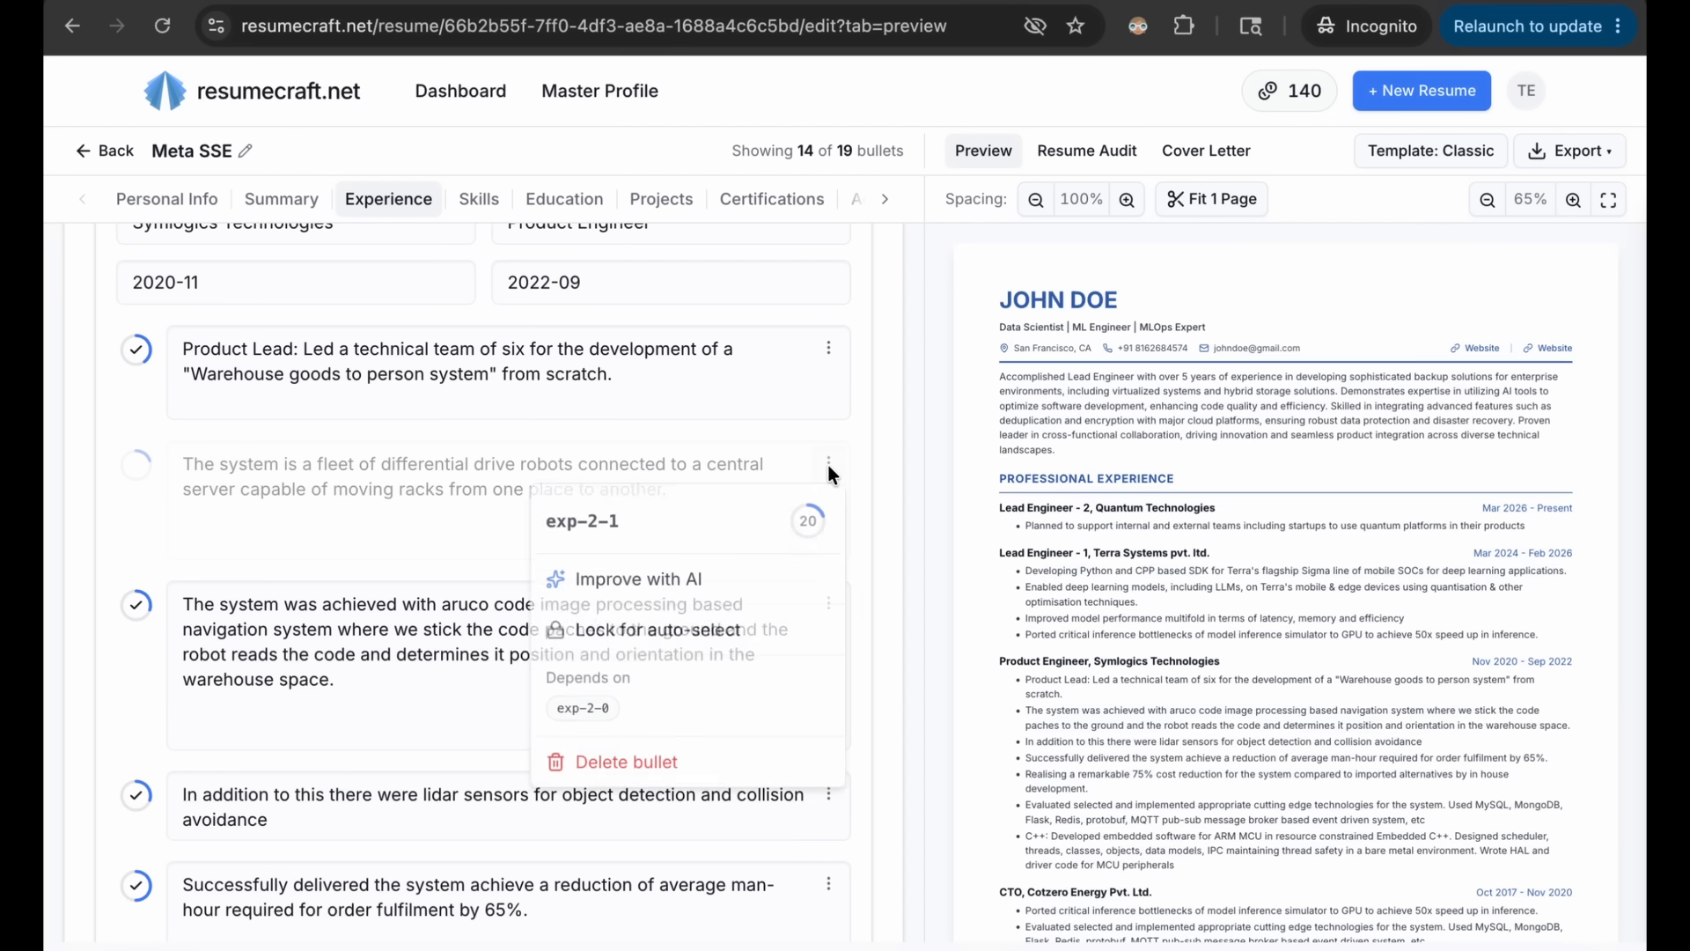
{"action": "left_click", "coordinate": [828, 461]}
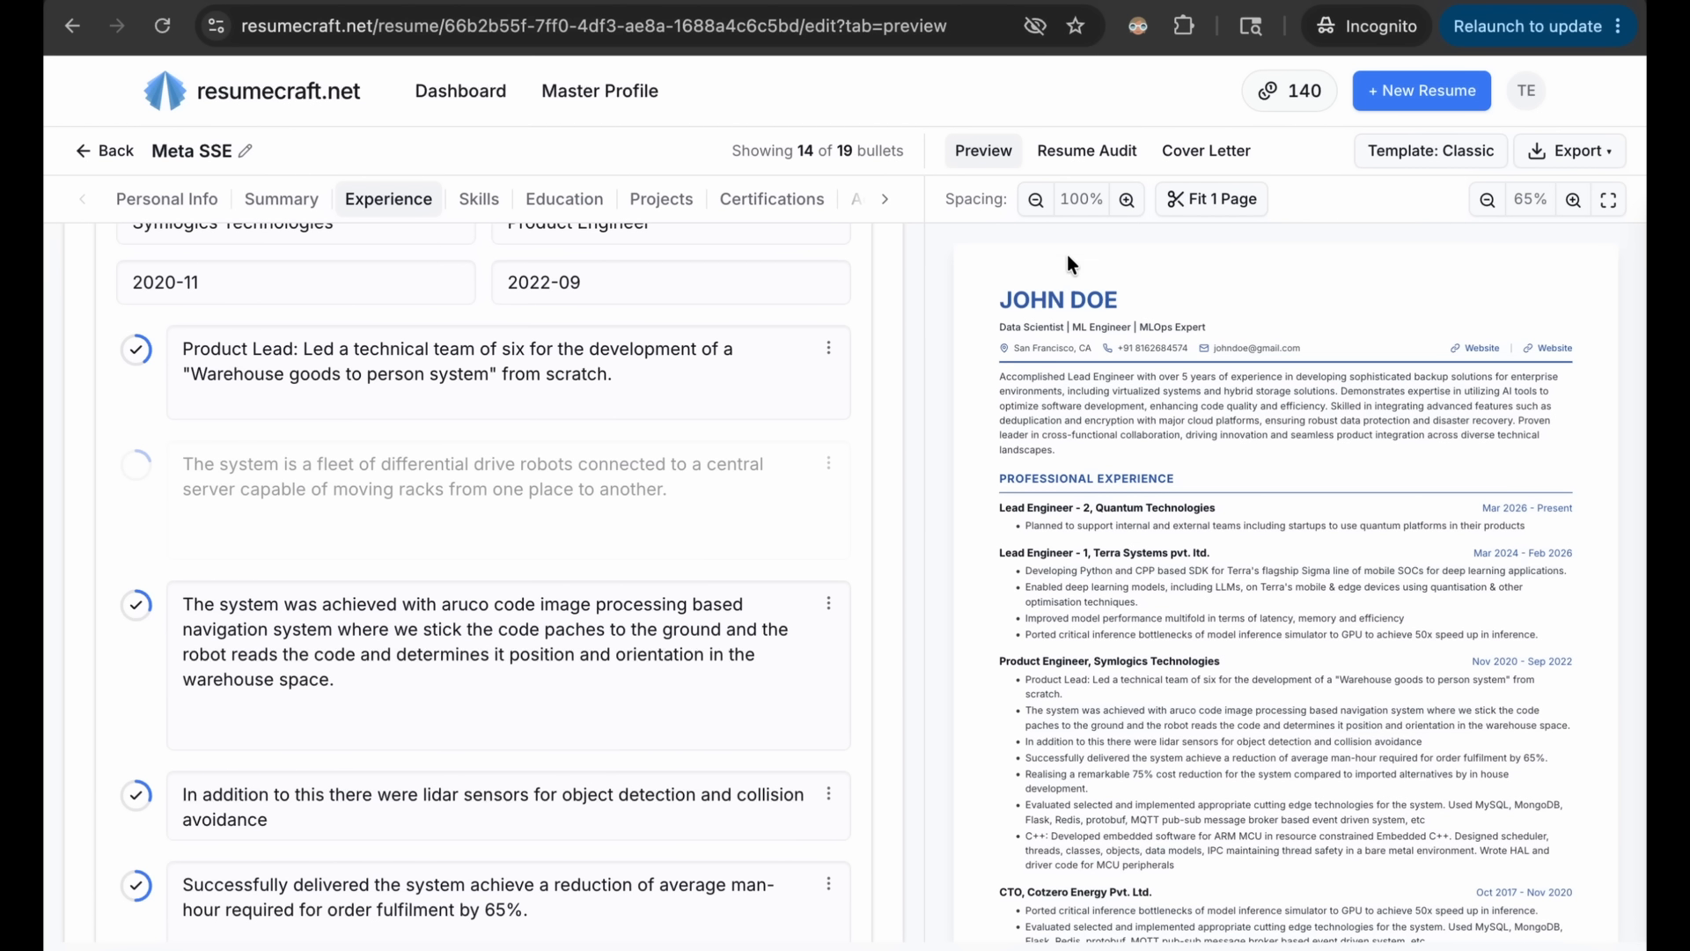
Try fitting the resume to one page at 125% spacing, and fit it again at 100% spacing.
{"action": "left_click", "coordinate": [1126, 201]}
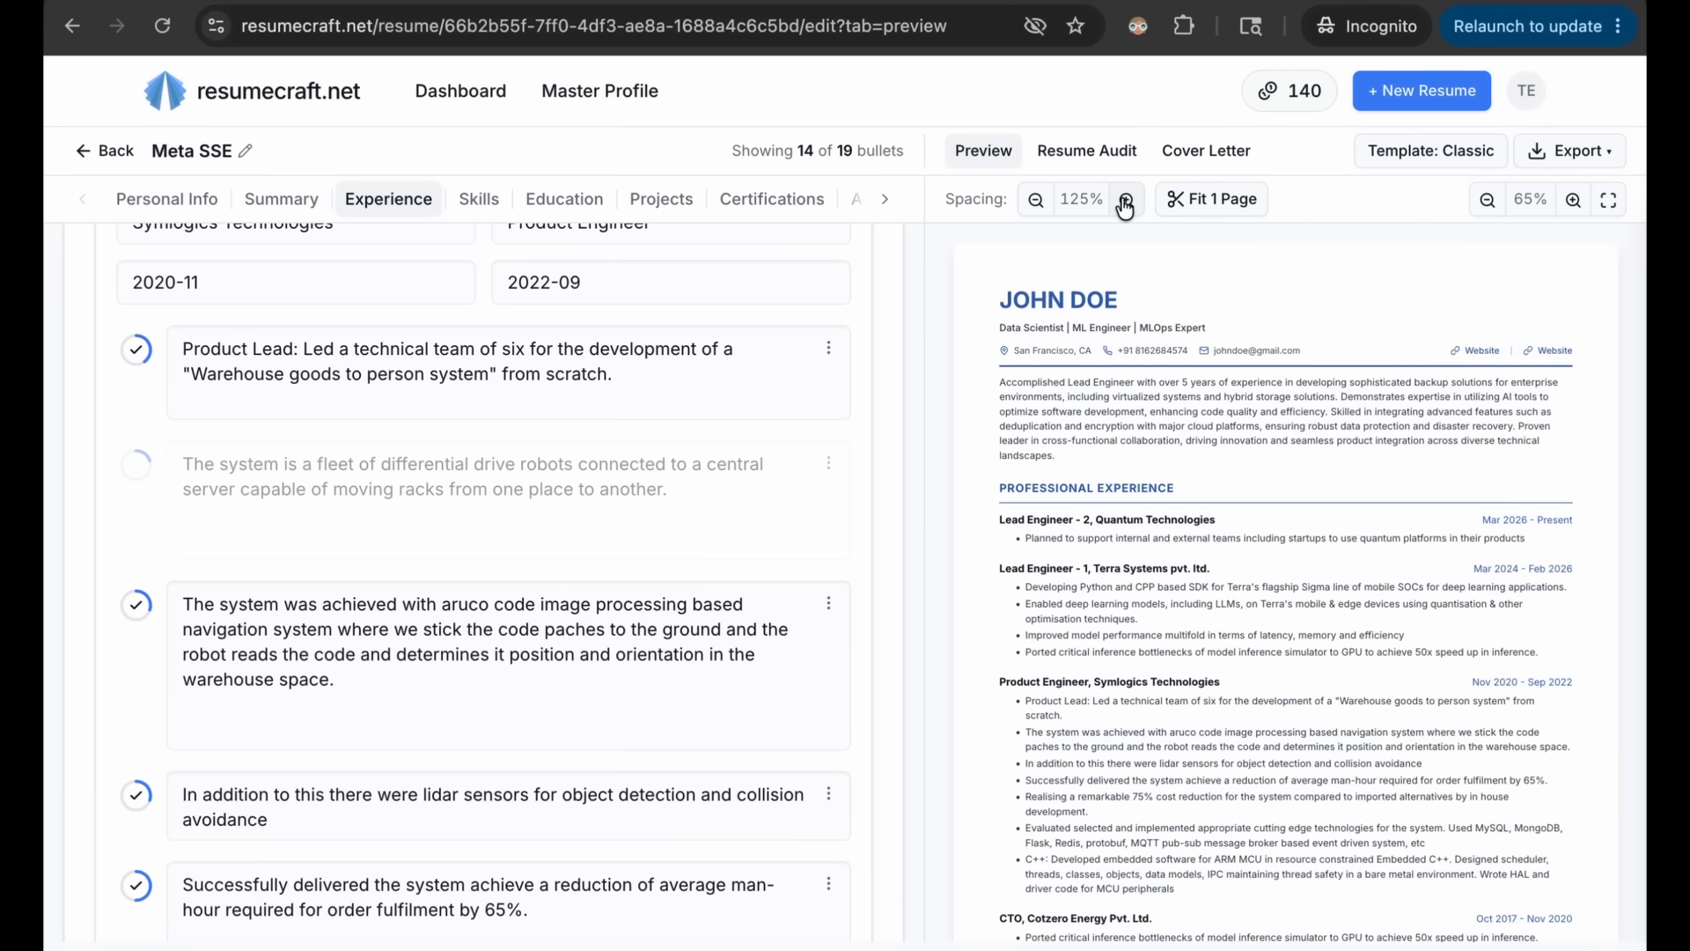
{"action": "left_click", "coordinate": [1198, 199]}
{"action": "scroll", "coordinate": [667, 630], "scroll_direction": "down", "scroll_amount": 1}
{"action": "scroll", "coordinate": [667, 641], "scroll_direction": "up", "scroll_amount": 1}
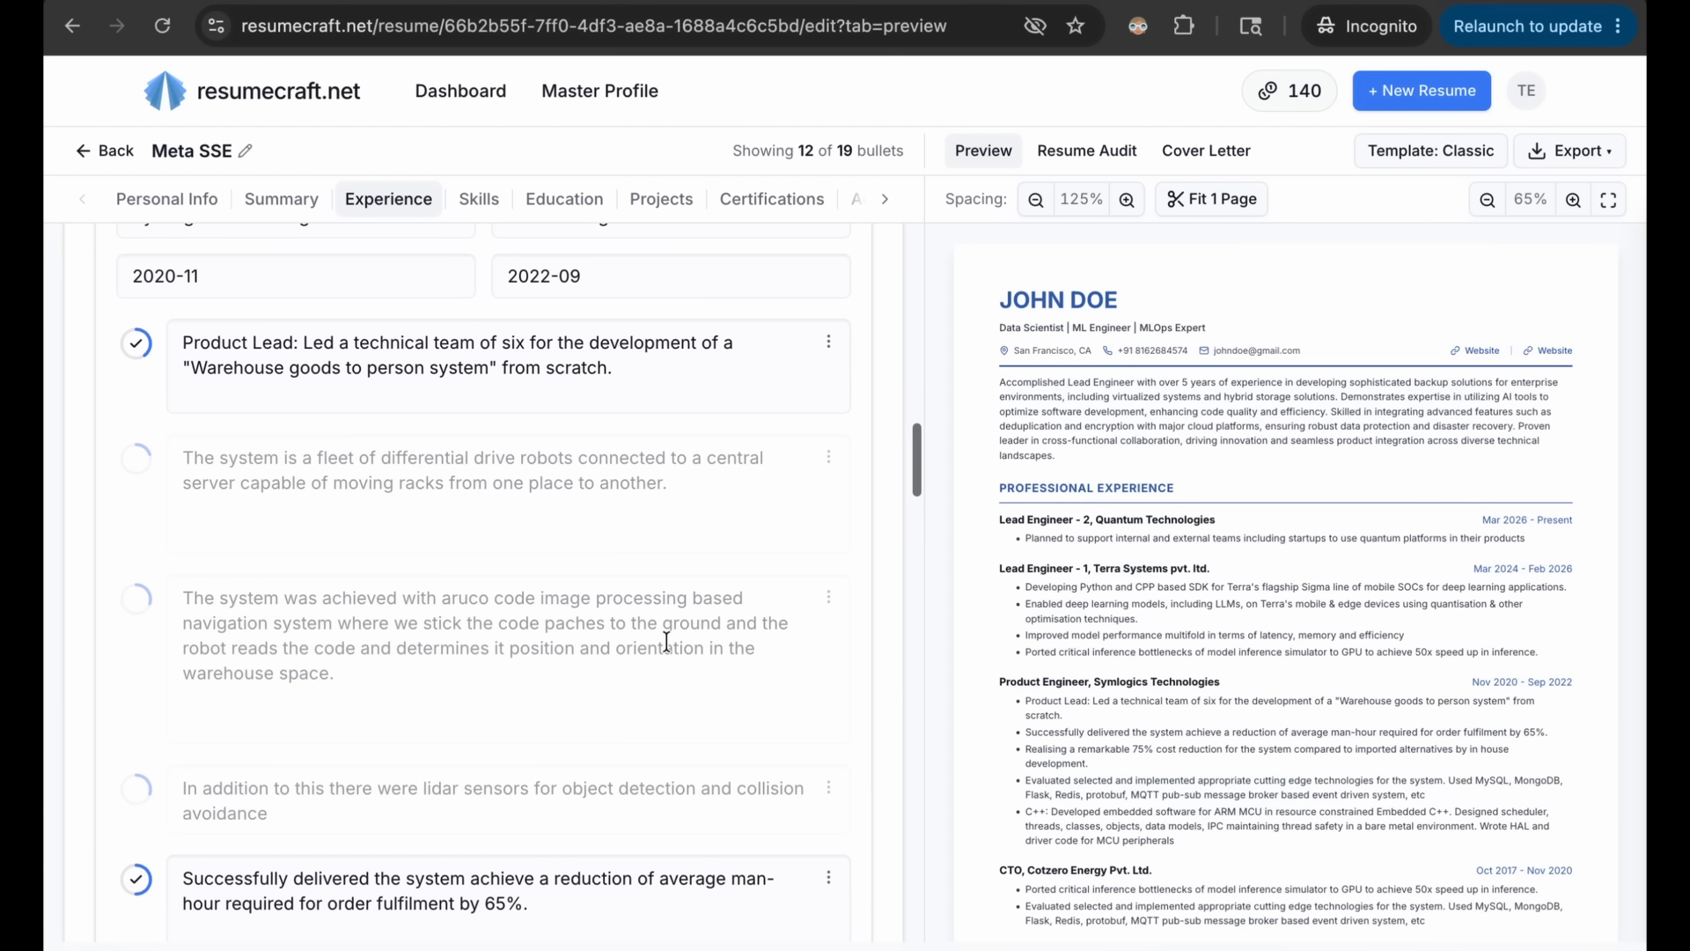
{"action": "left_click", "coordinate": [1035, 214]}
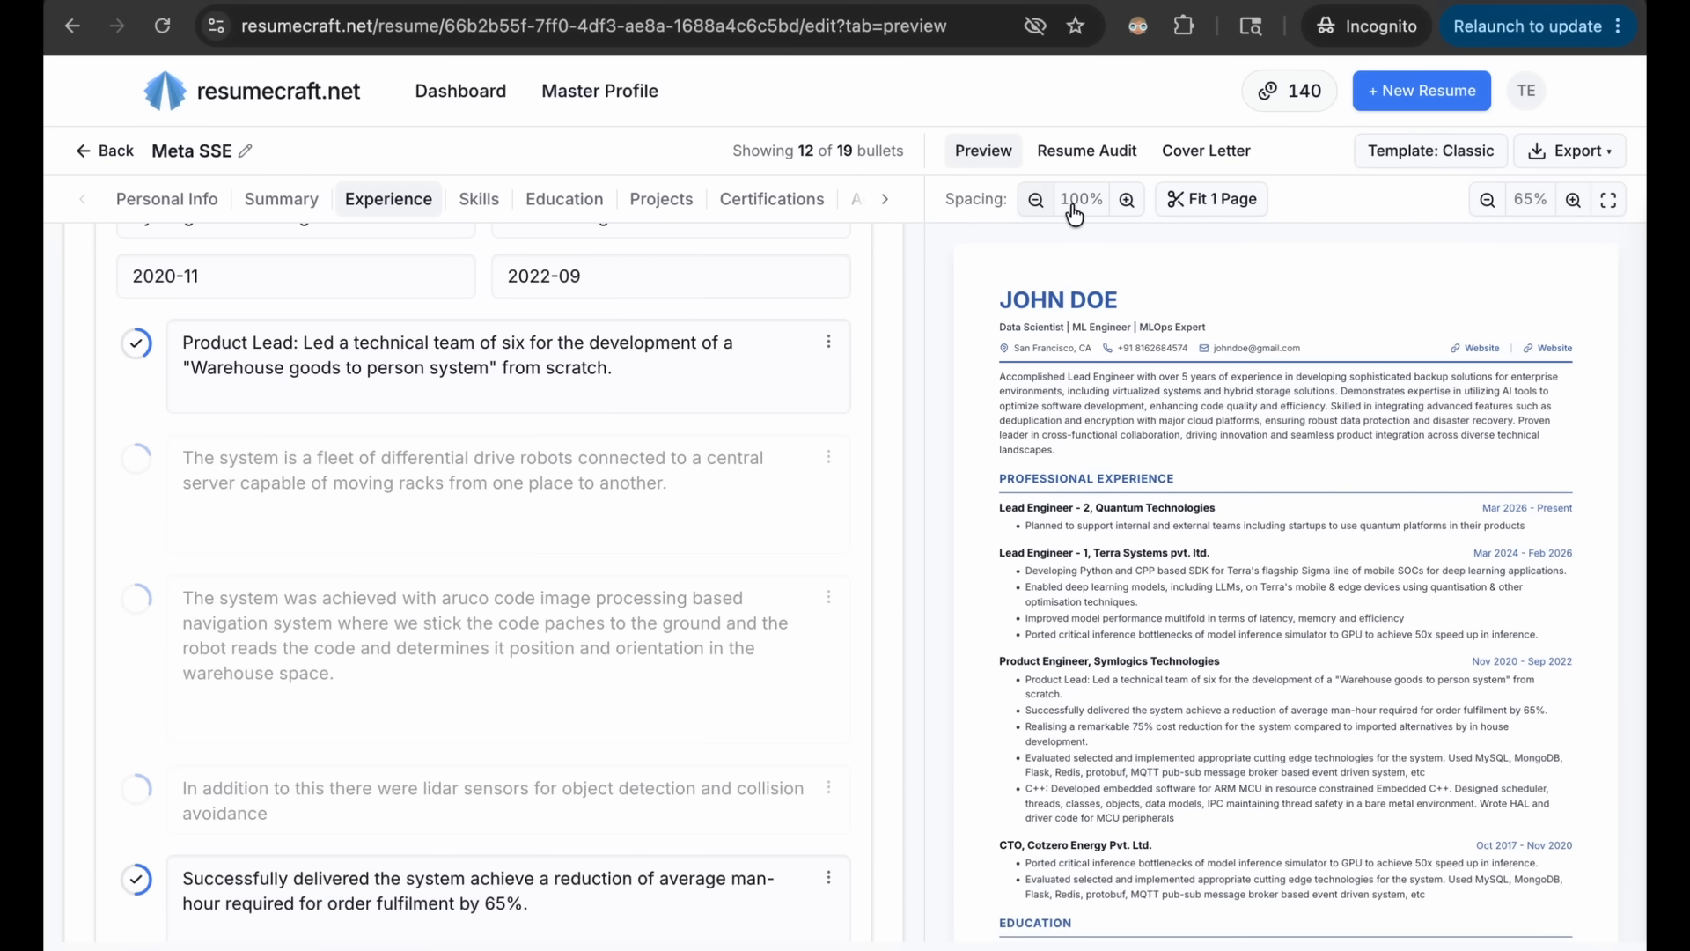
{"action": "left_click", "coordinate": [1198, 199]}
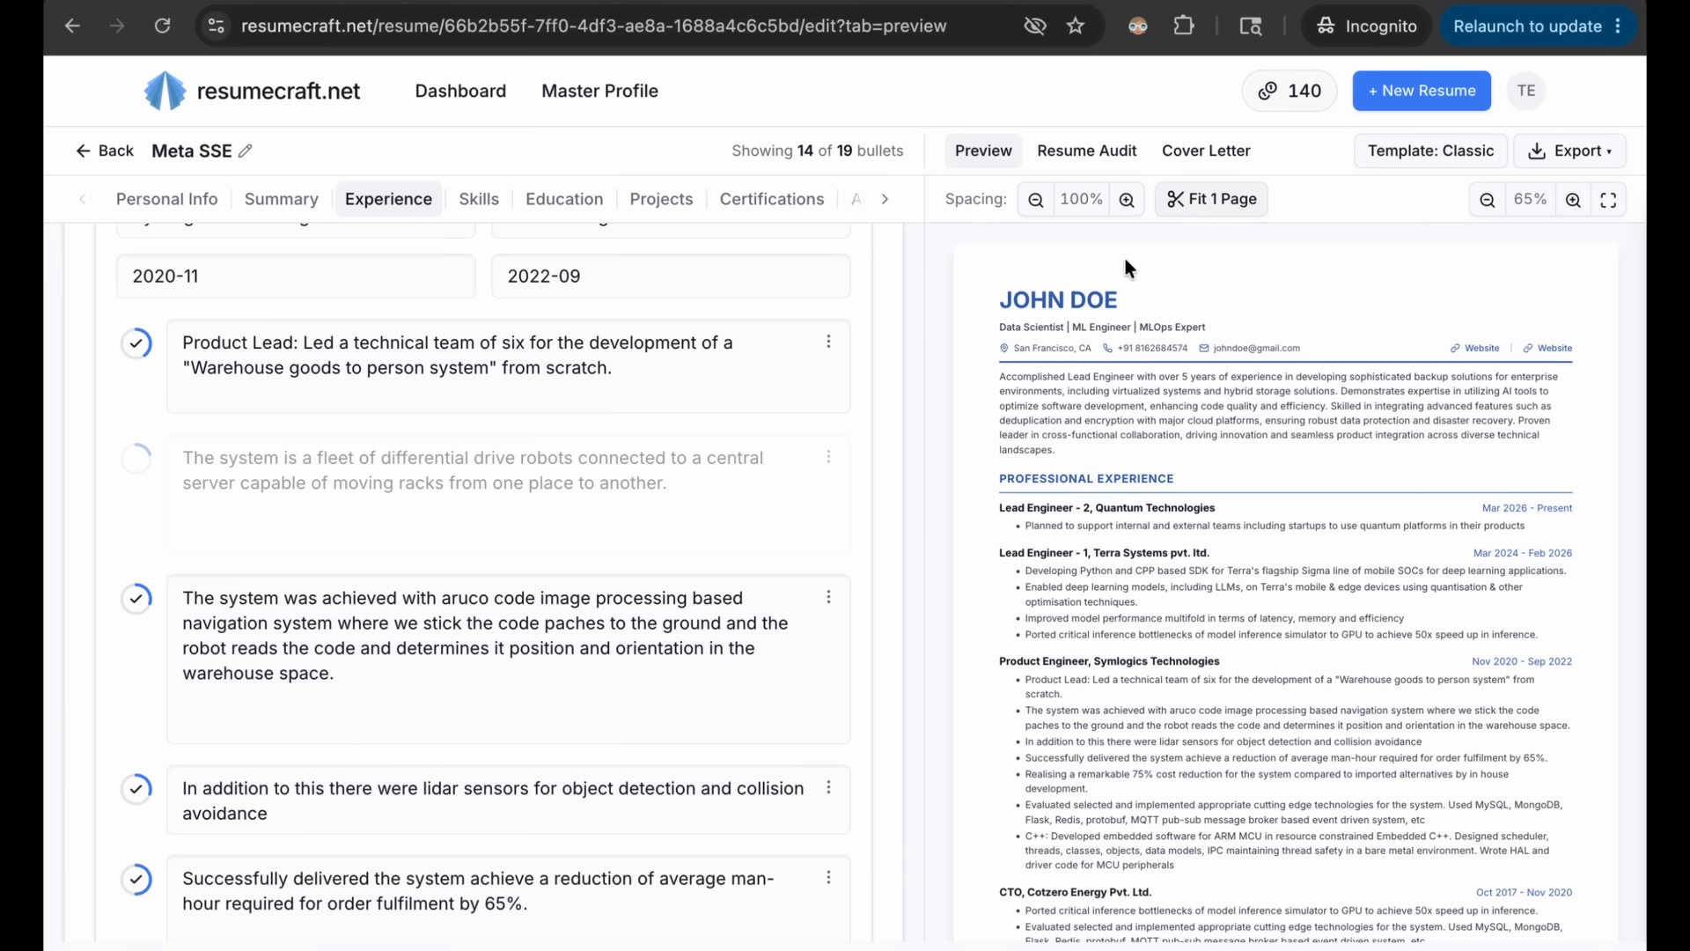
Lock the aruco code navigation bullet in the Symlogics Technologies entry for auto-select.
{"action": "left_click", "coordinate": [829, 598]}
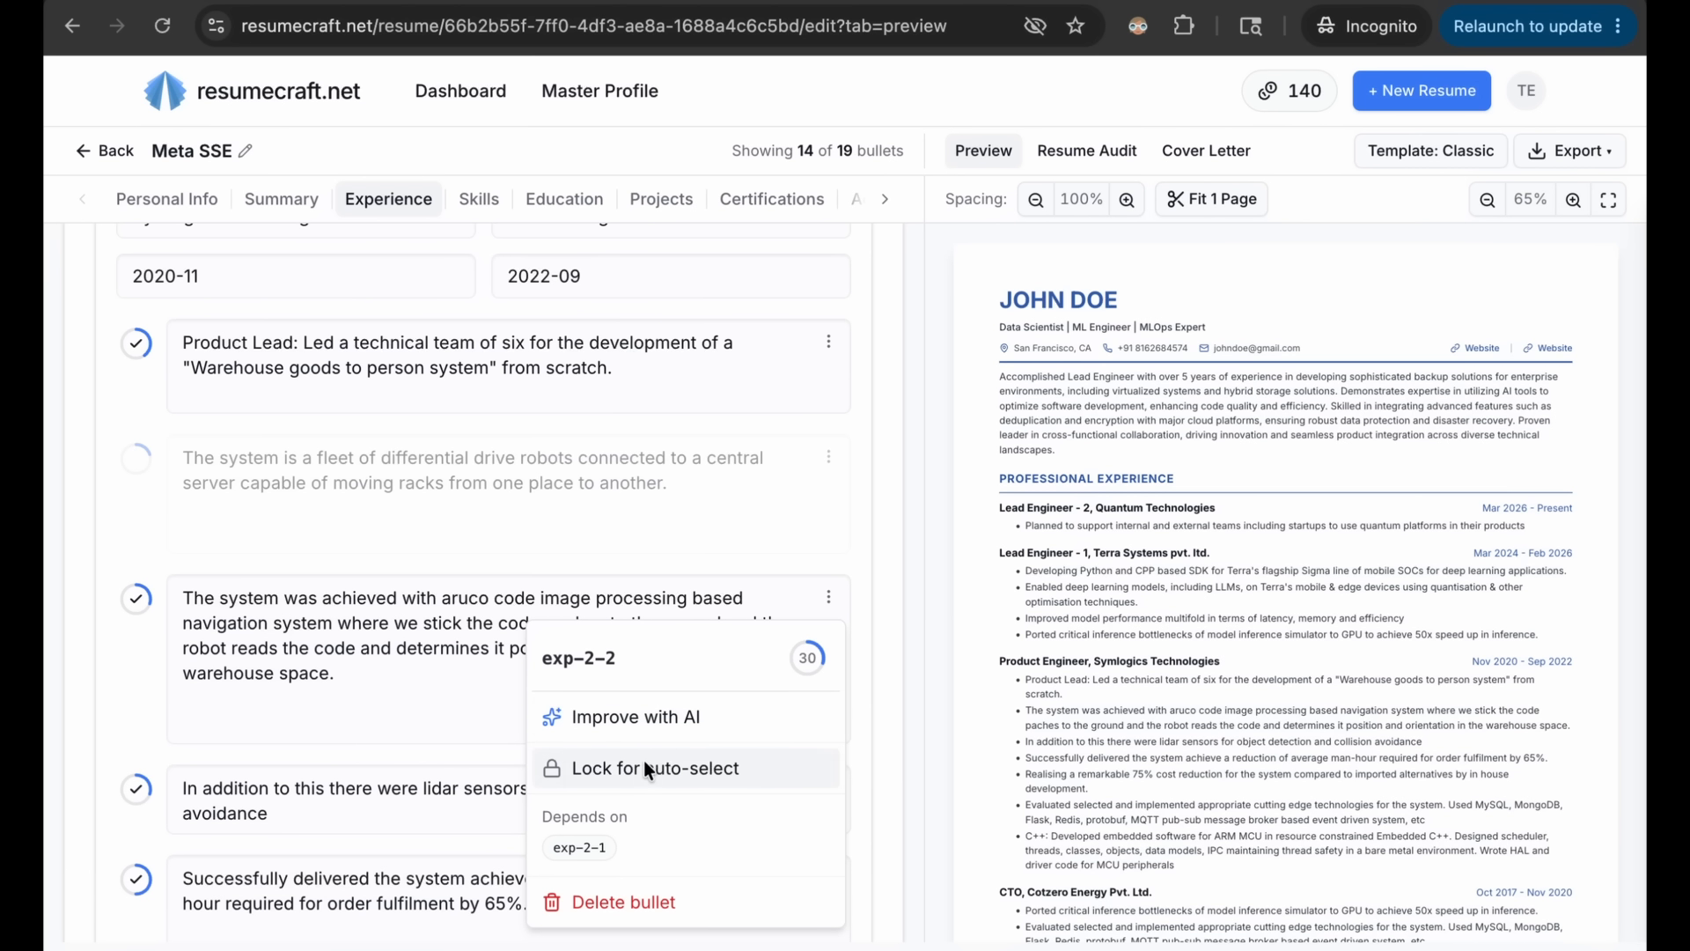
{"action": "left_click", "coordinate": [642, 763]}
{"action": "left_click", "coordinate": [858, 601]}
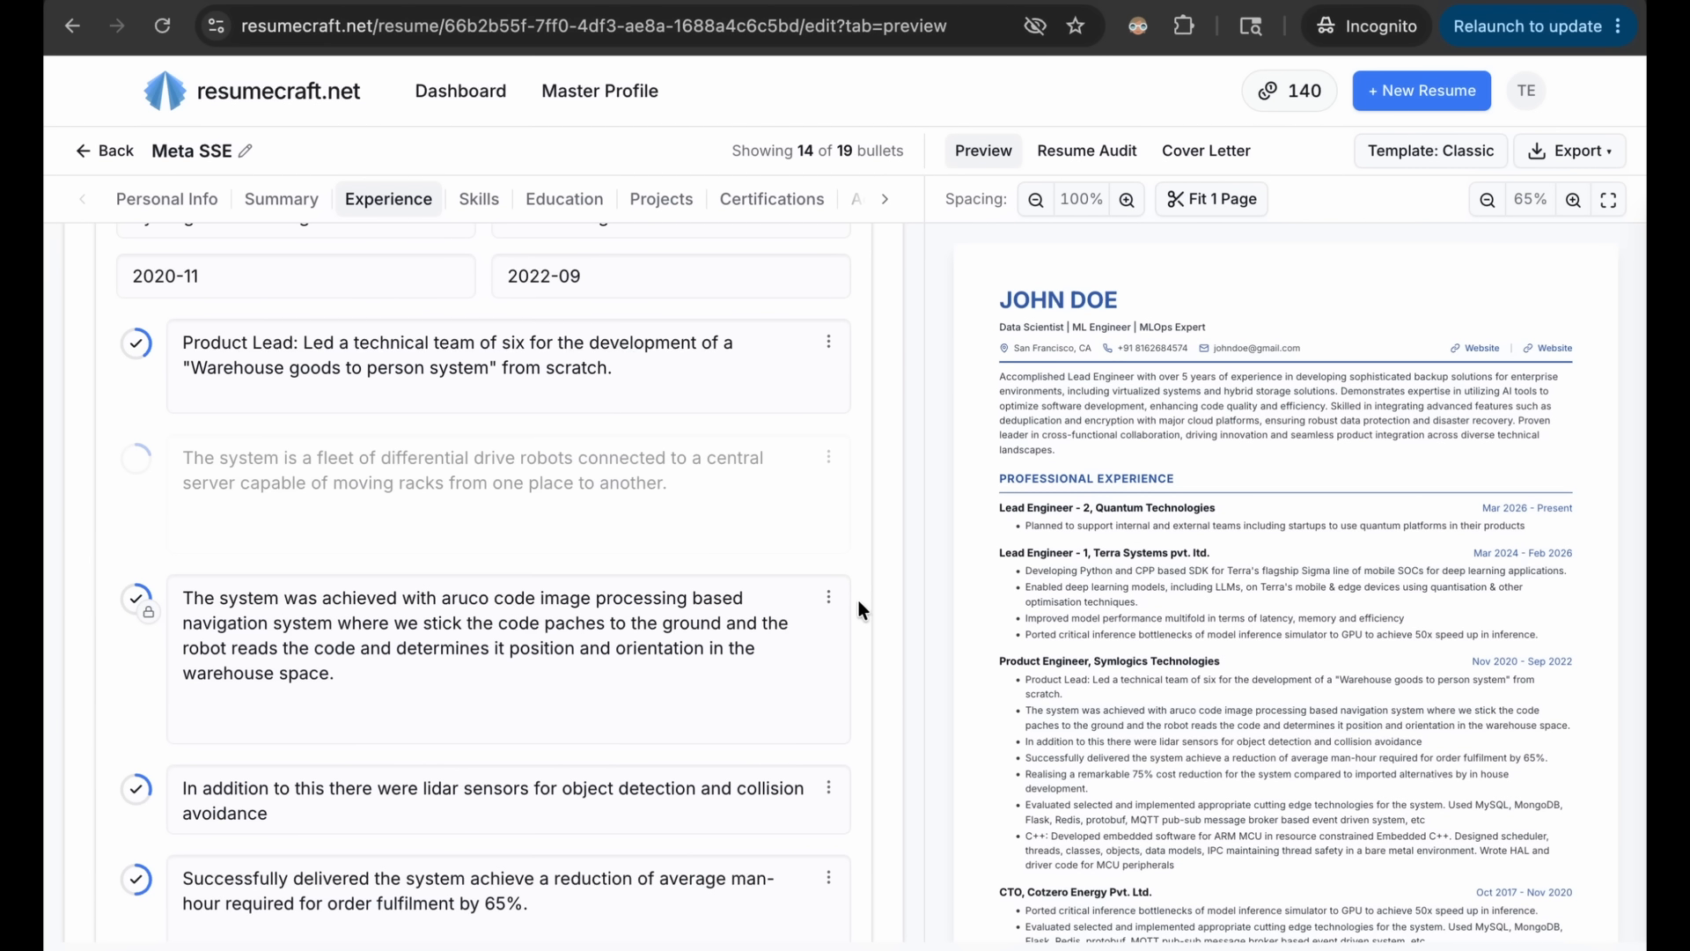
Fit the resume to one page at 125% spacing with the Product Lead bullet left out.
{"action": "left_click", "coordinate": [1128, 200]}
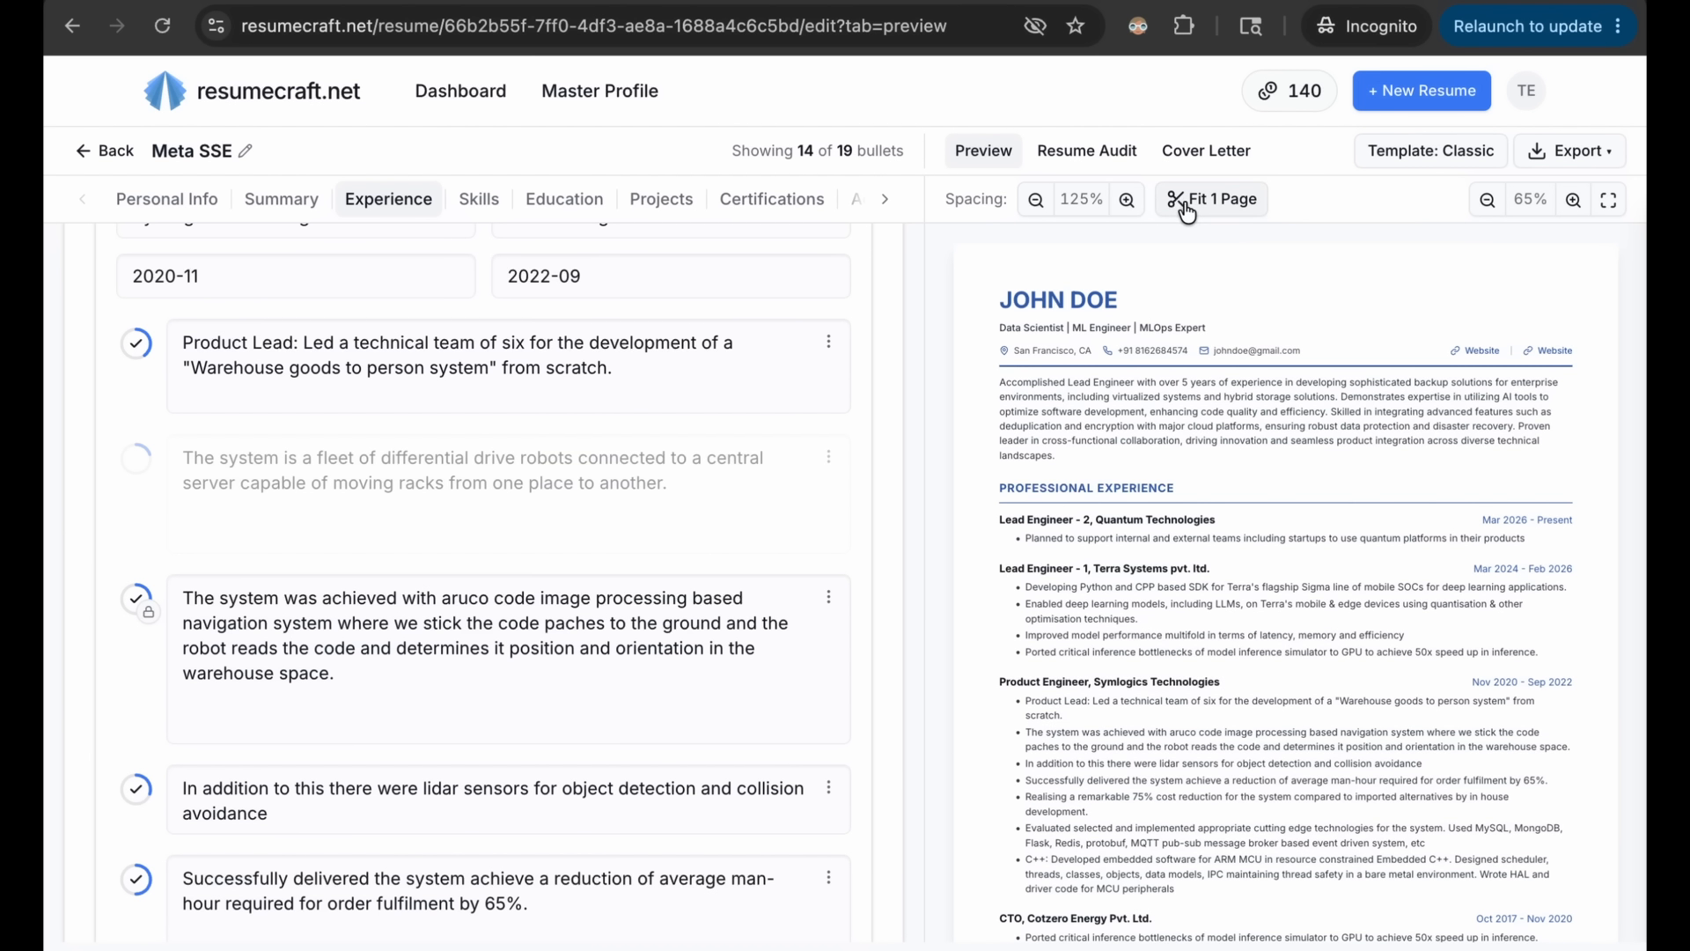
{"action": "left_click", "coordinate": [137, 345]}
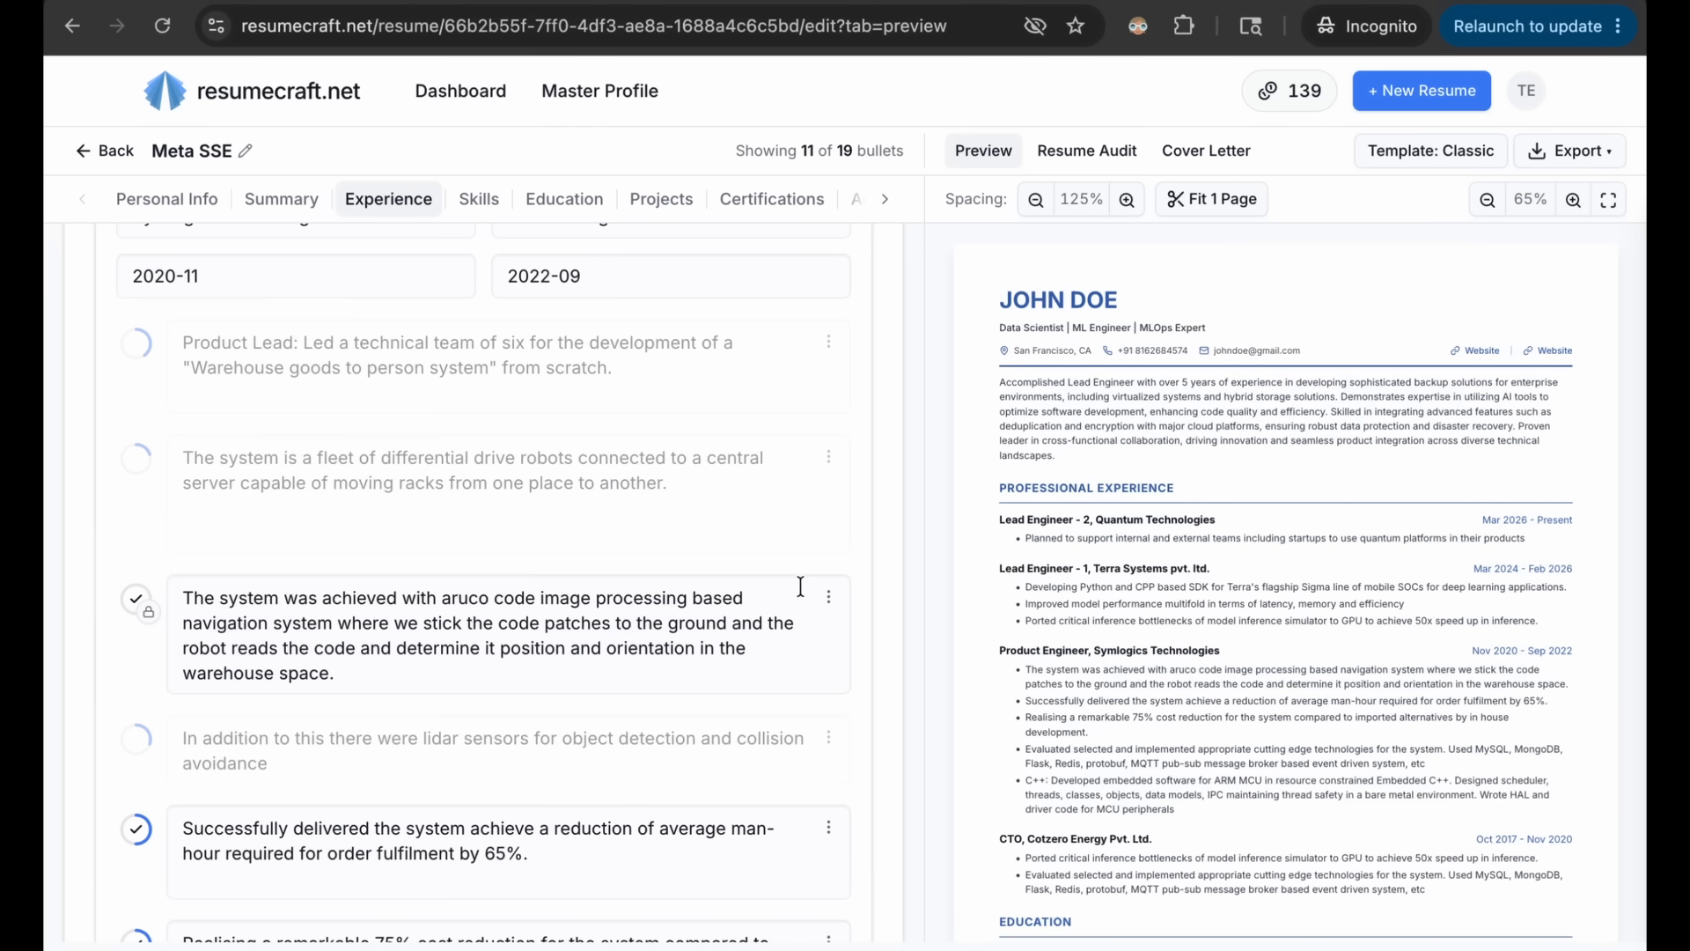
Improve the aruco code navigation bullet with AI using the instruction "I used C++ for it, mention it", and accept the rewrite.
{"action": "left_click", "coordinate": [828, 599]}
{"action": "left_click", "coordinate": [695, 719]}
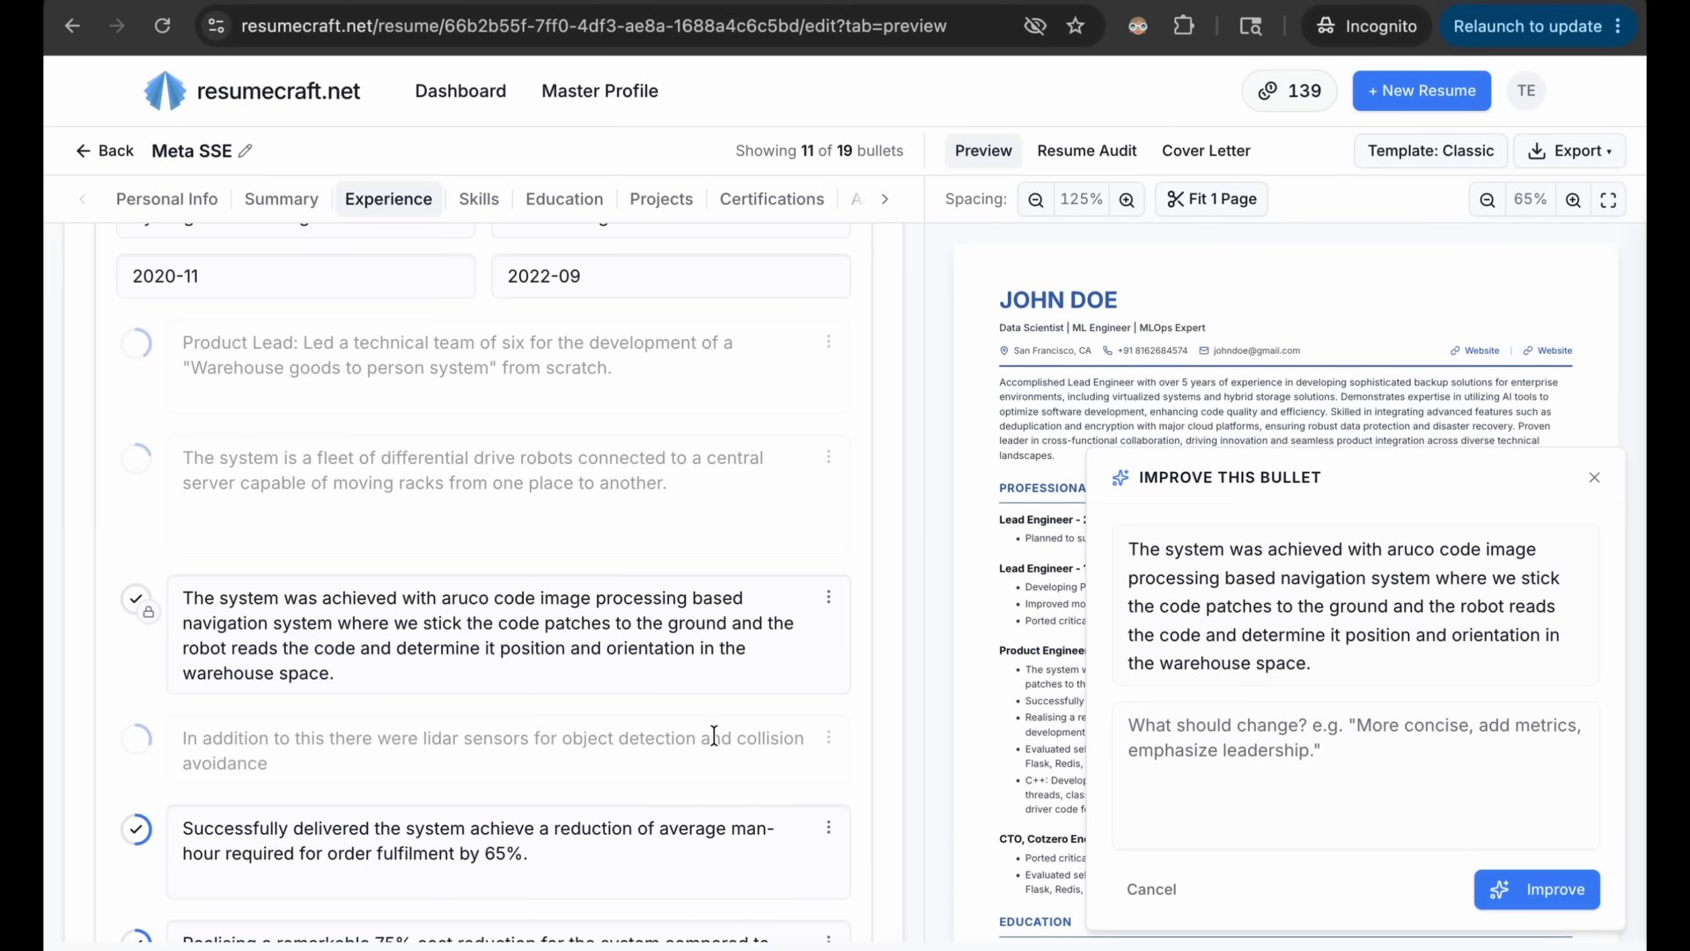
{"action": "left_click", "coordinate": [1183, 741]}
{"action": "type", "text": "I used C"}
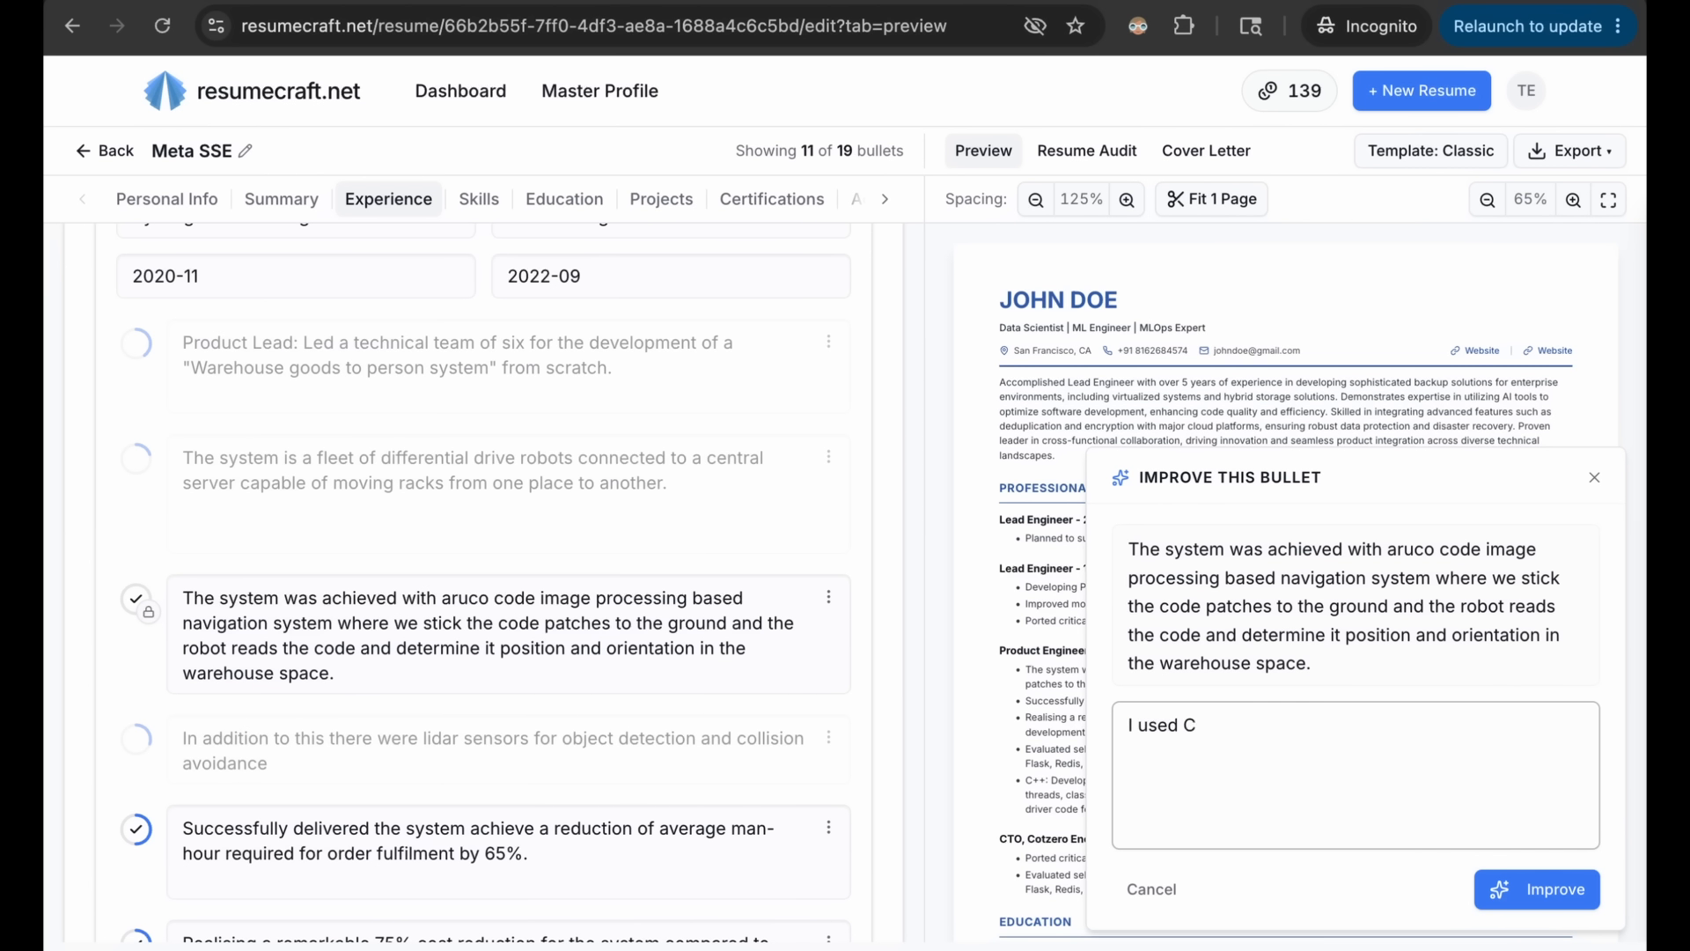
{"action": "type", "text": "++ for it , mention it"}
{"action": "left_click", "coordinate": [1501, 880]}
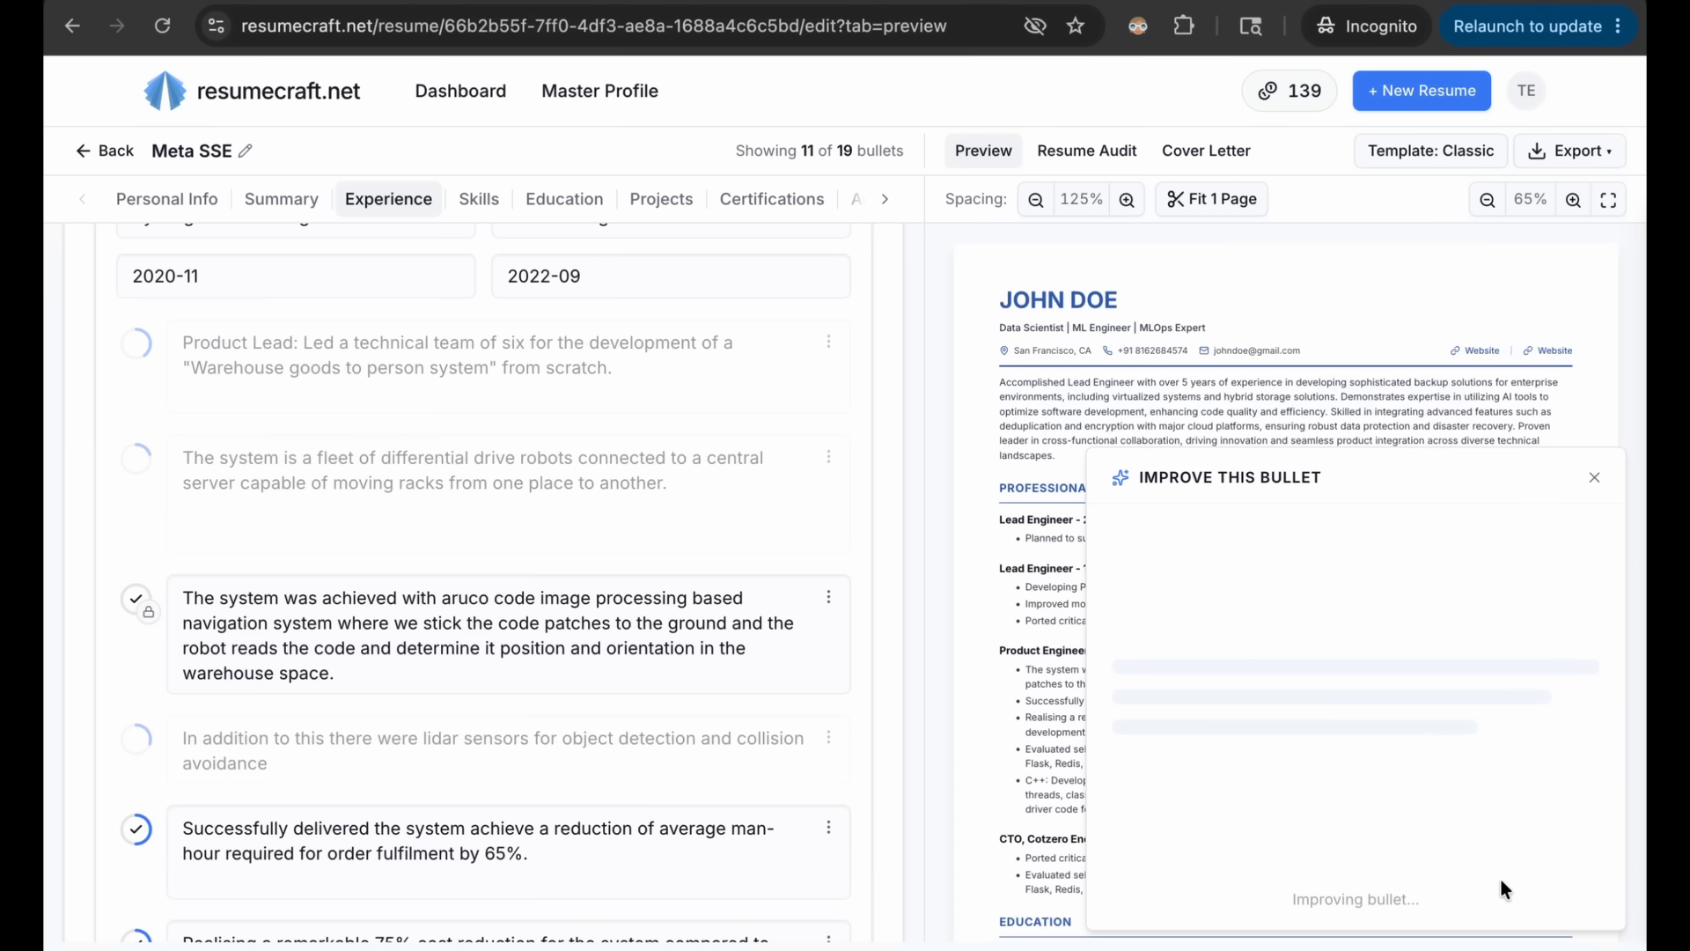
{"action": "left_click", "coordinate": [1560, 889]}
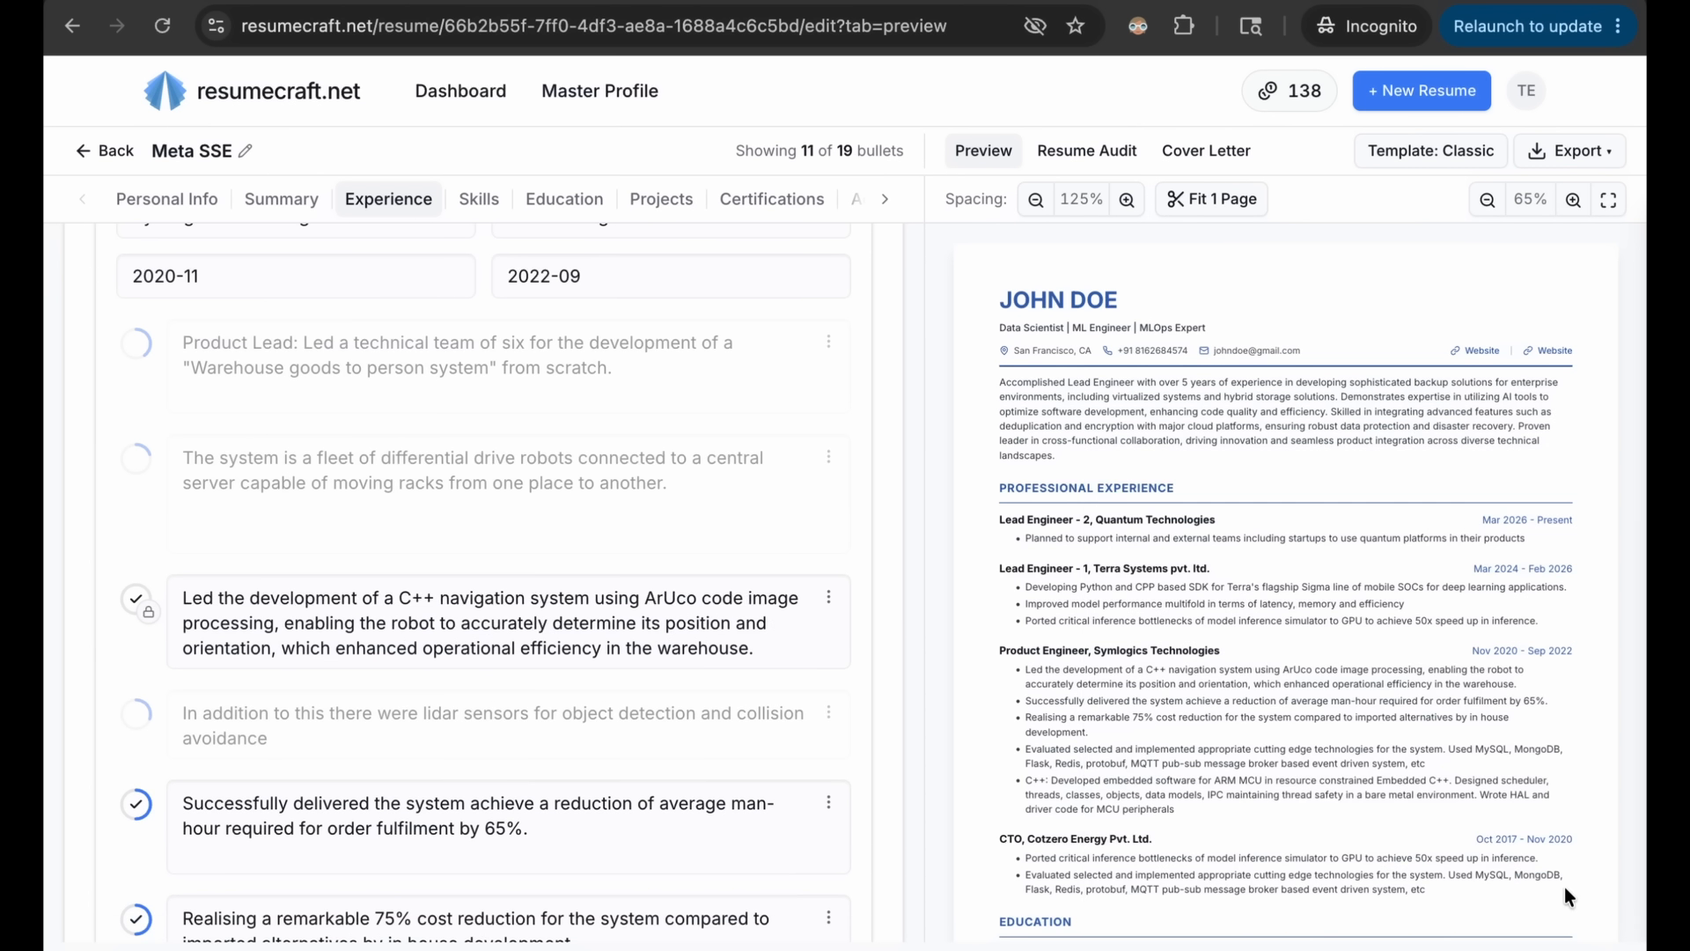
Open the AI refinement of the summary and look at its fresh-generate option.
{"action": "scroll", "coordinate": [796, 684], "scroll_direction": "up", "scroll_amount": 15}
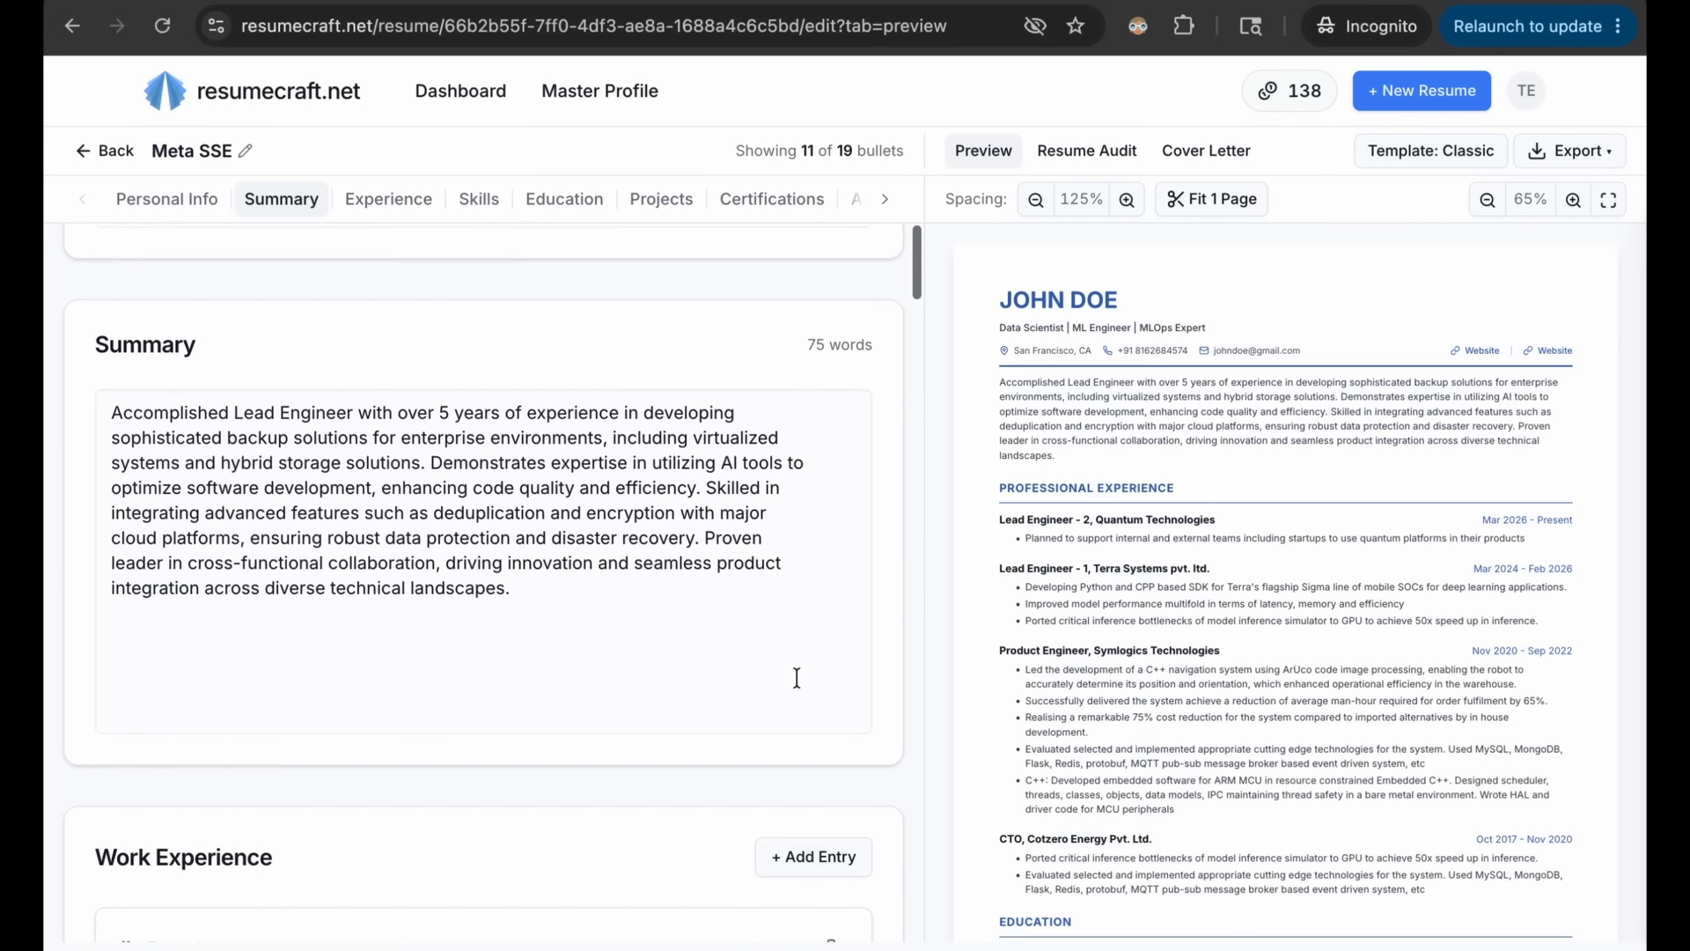
{"action": "left_click", "coordinate": [841, 495]}
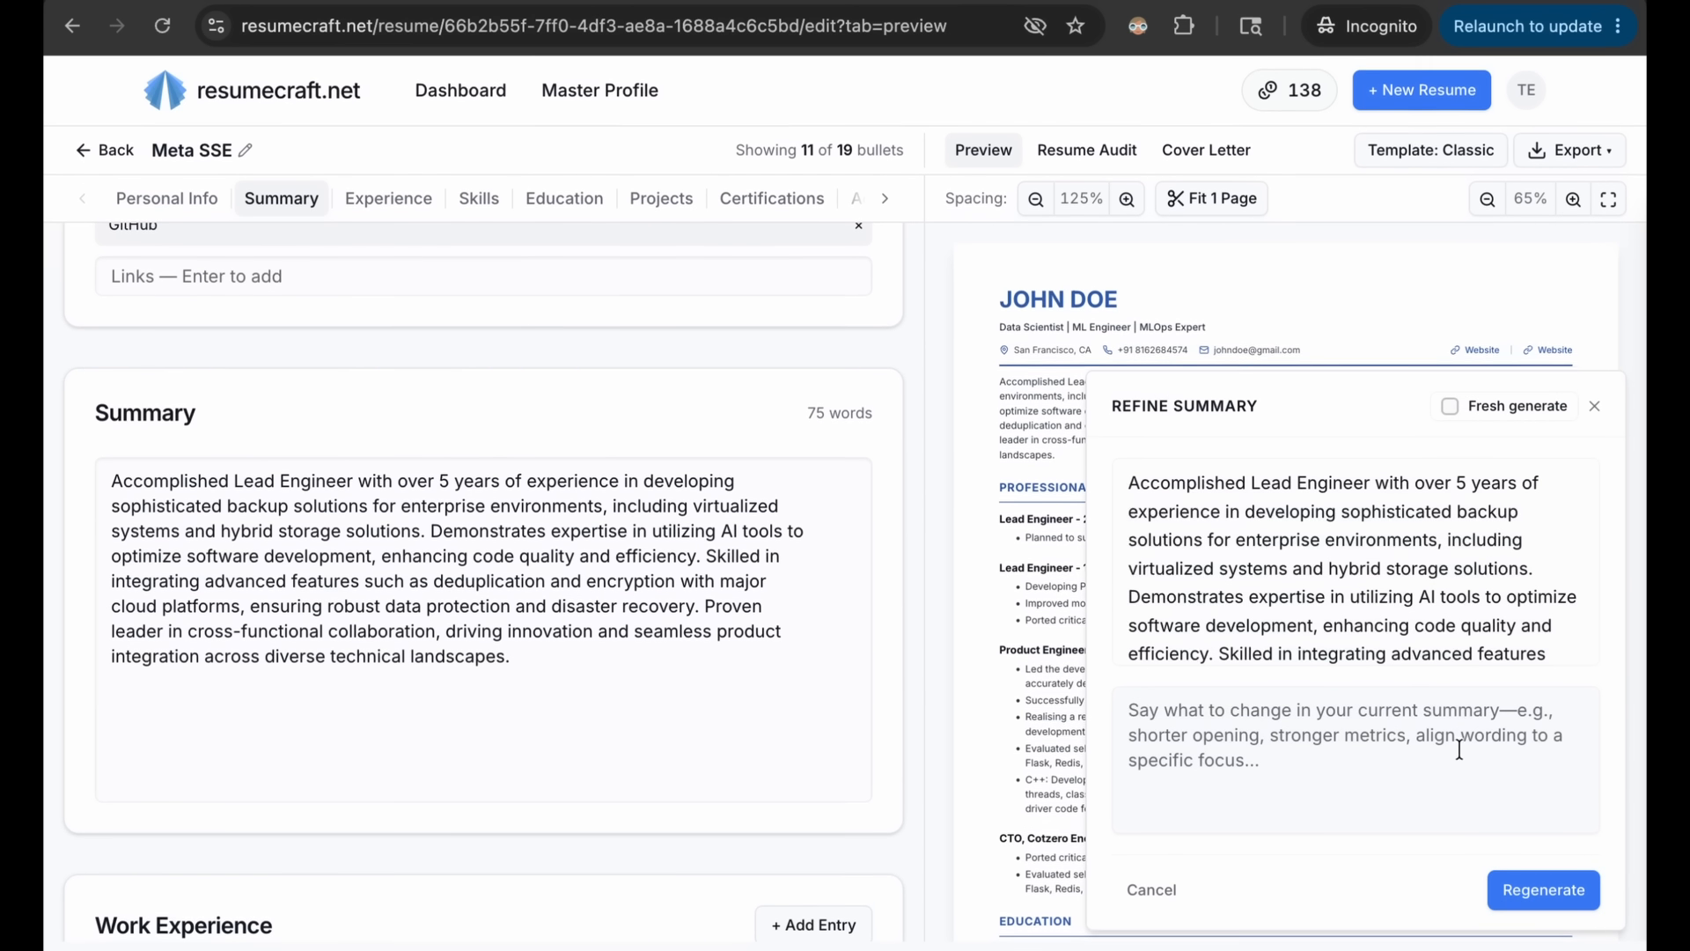
{"action": "left_click", "coordinate": [1459, 412]}
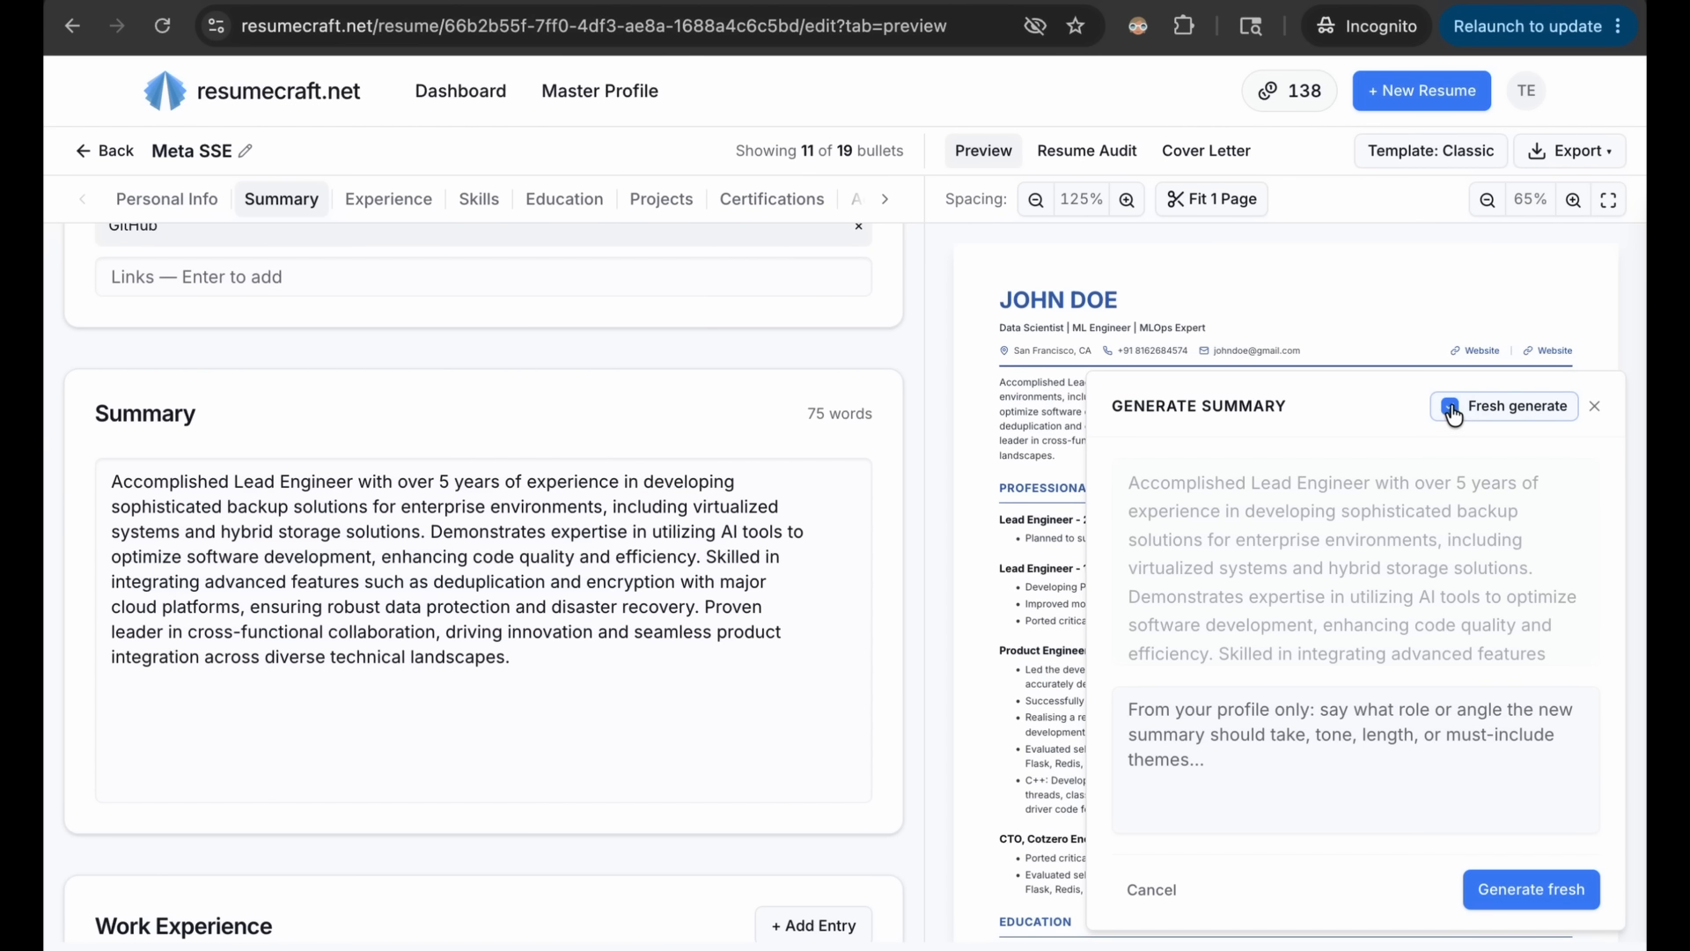
{"action": "left_click", "coordinate": [1459, 412]}
Generate a cover letter for the Meta SSE resume.
{"action": "left_click", "coordinate": [1206, 151]}
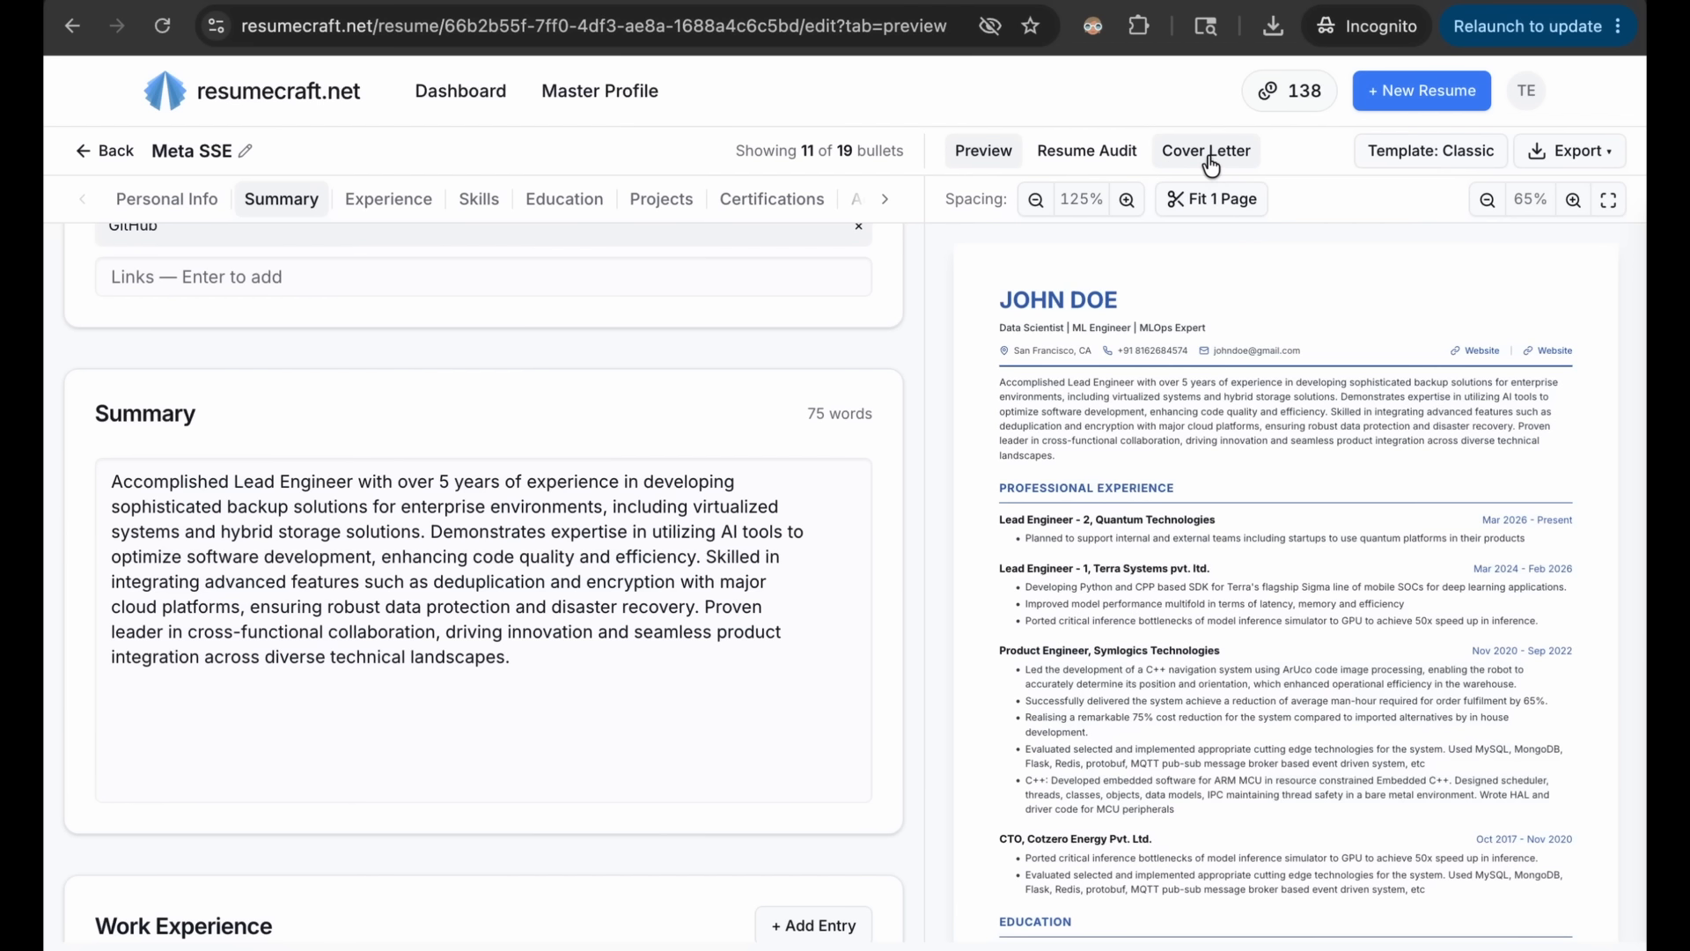
{"action": "left_click", "coordinate": [1241, 544]}
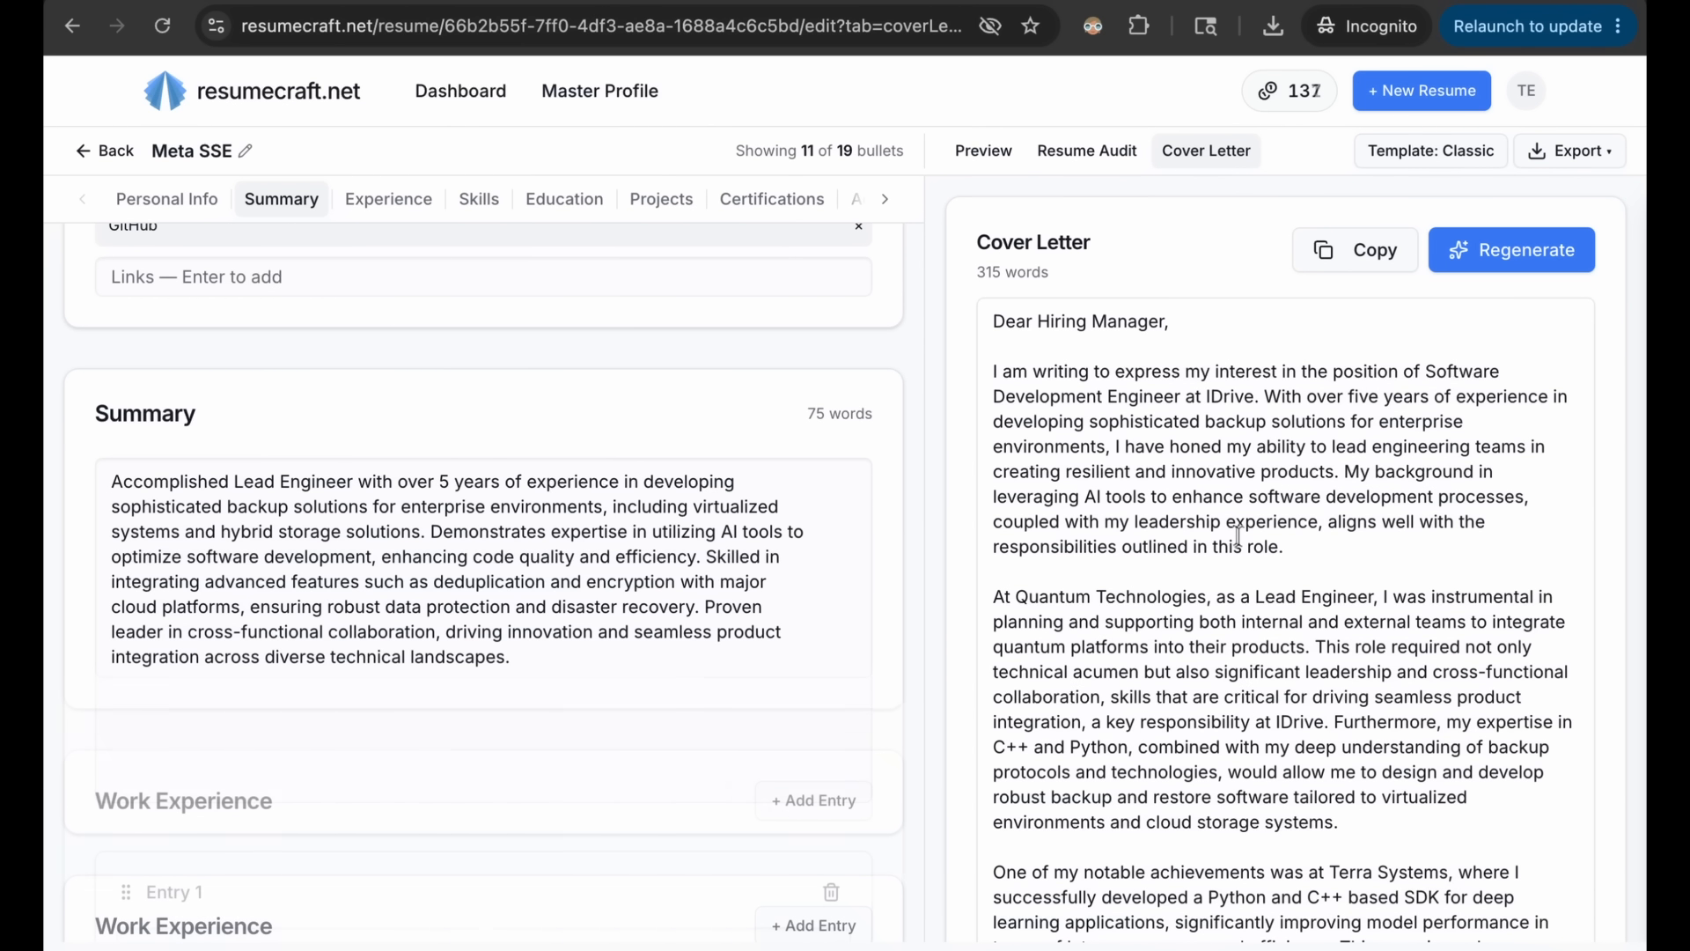
Go to the dashboard and look through the status filter and sort options for the resumes.
{"action": "left_click", "coordinate": [467, 96]}
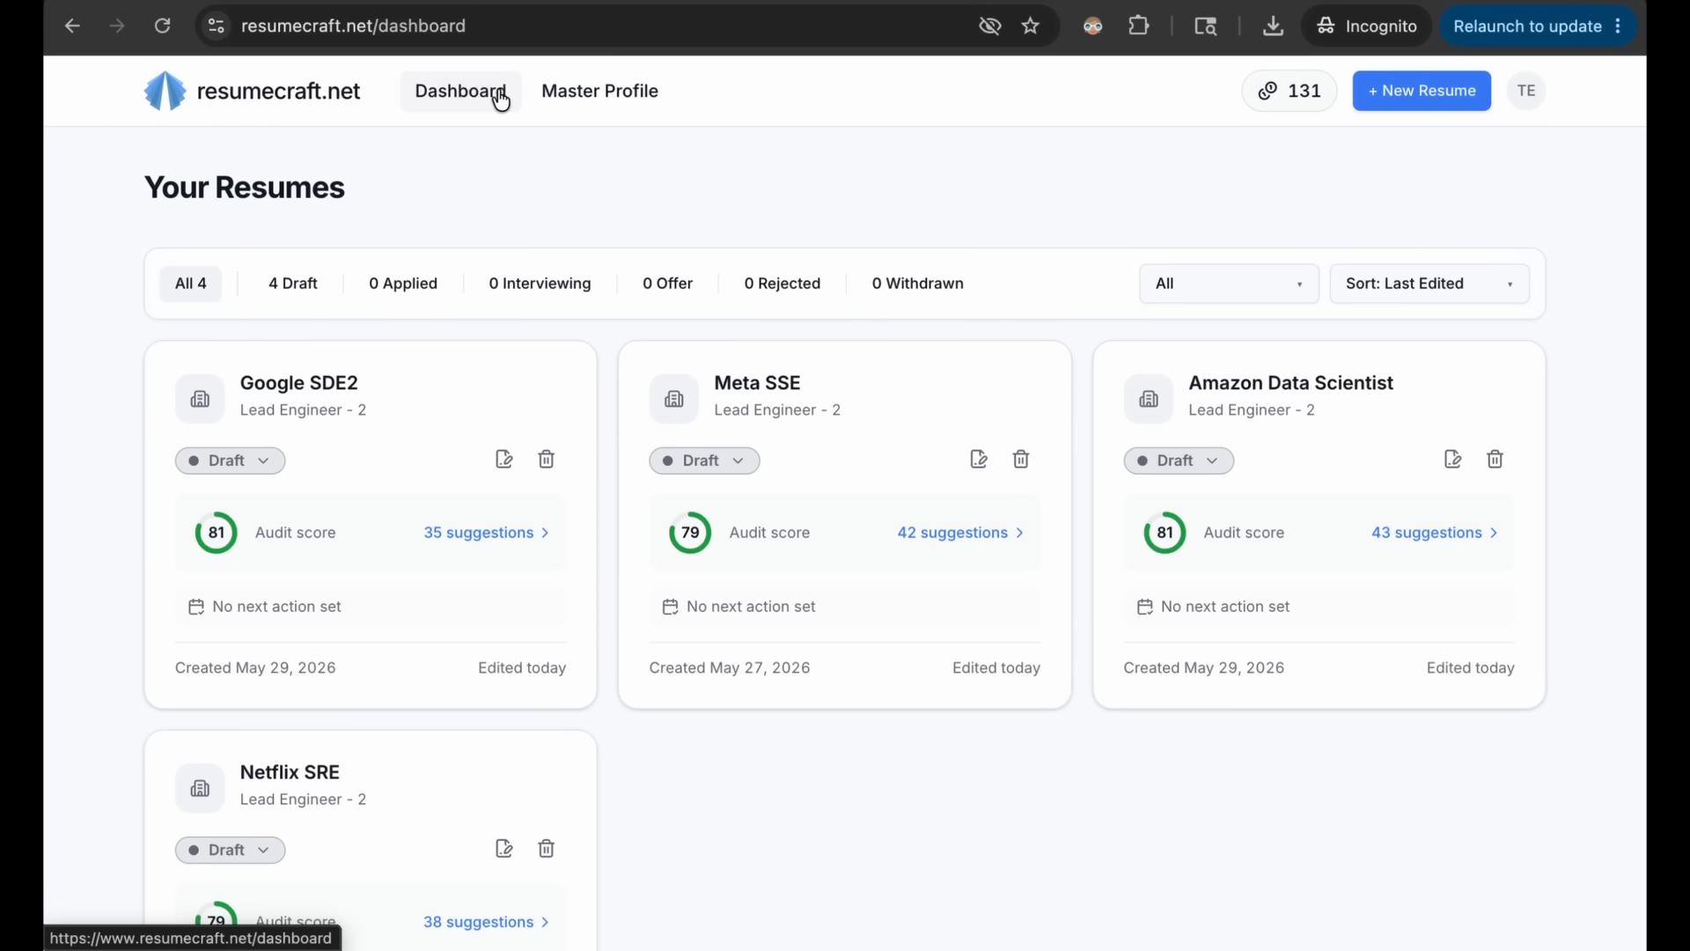
{"action": "left_click", "coordinate": [1226, 281]}
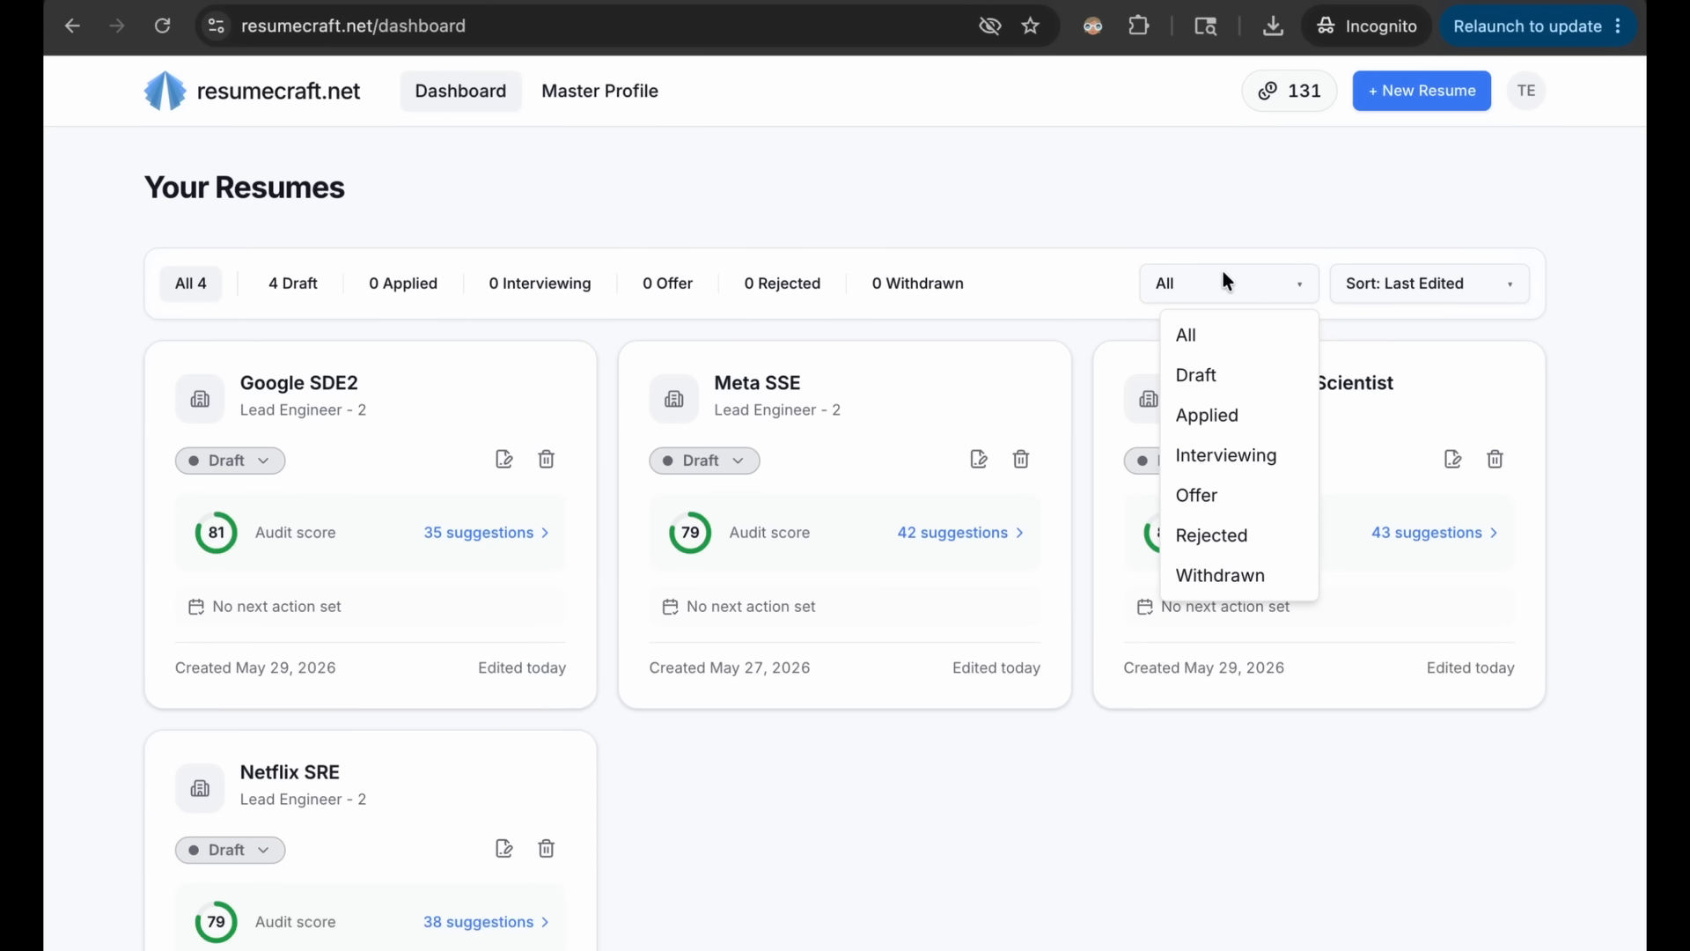
{"action": "left_click", "coordinate": [1403, 284]}
{"action": "left_click", "coordinate": [1403, 284]}
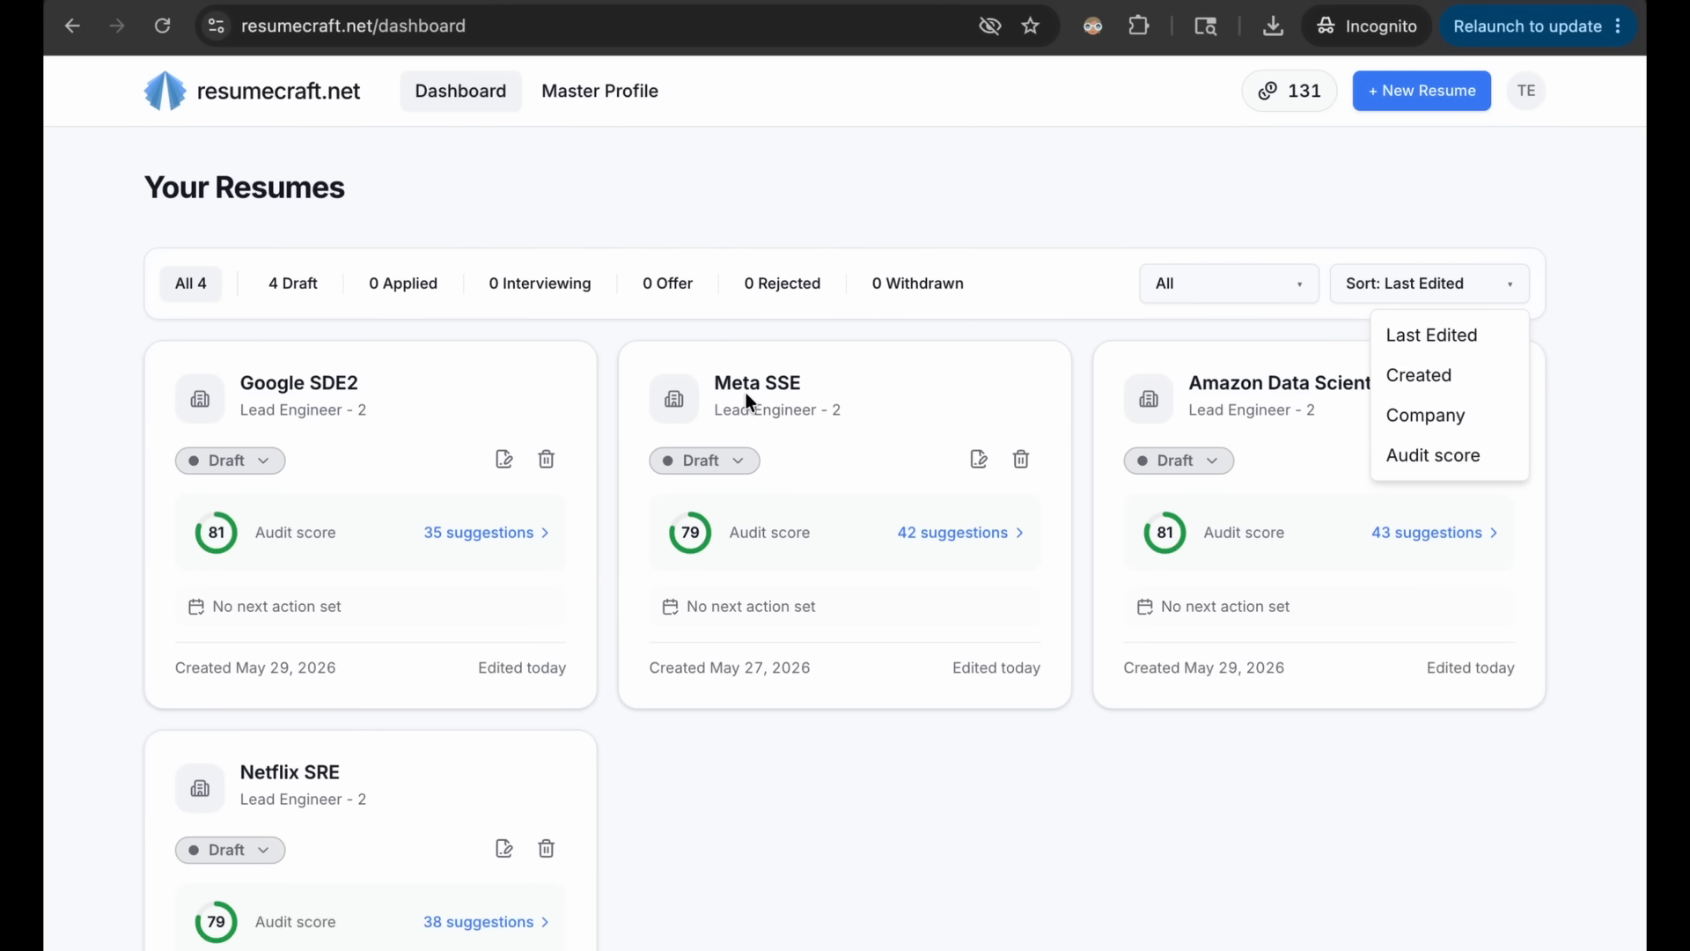
Open the Meta SSE resume from the dashboard and set its application status to Applied.
{"action": "left_click", "coordinate": [912, 423]}
{"action": "left_click", "coordinate": [912, 418]}
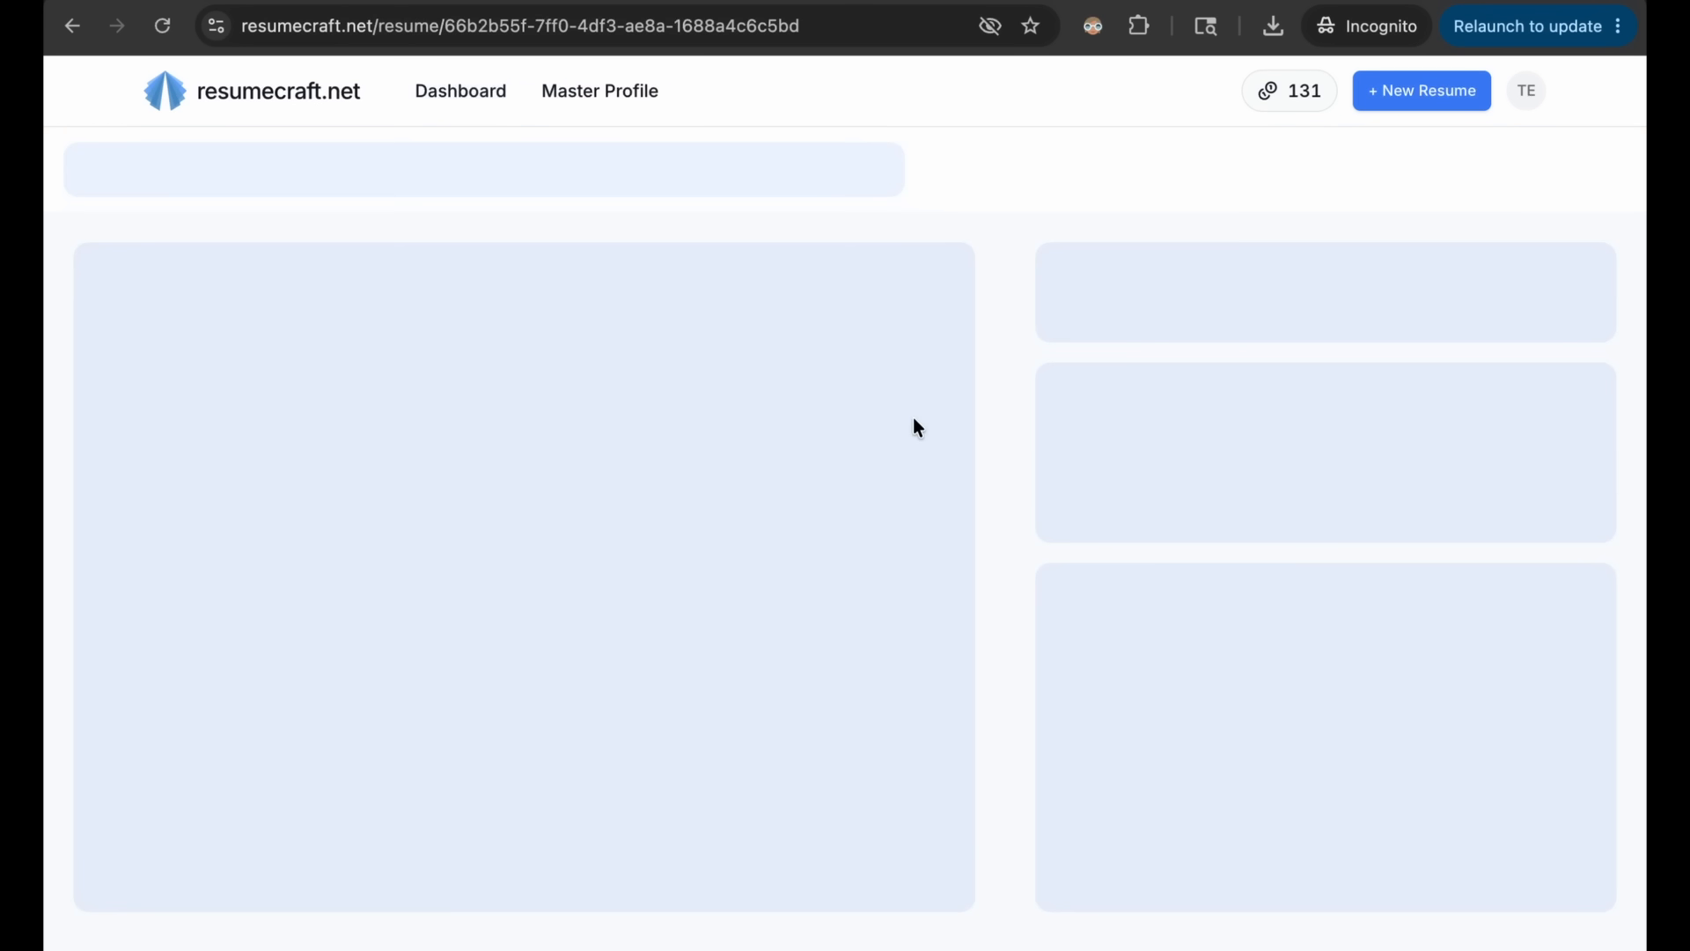
{"action": "left_click", "coordinate": [1514, 580]}
{"action": "left_click", "coordinate": [1482, 682]}
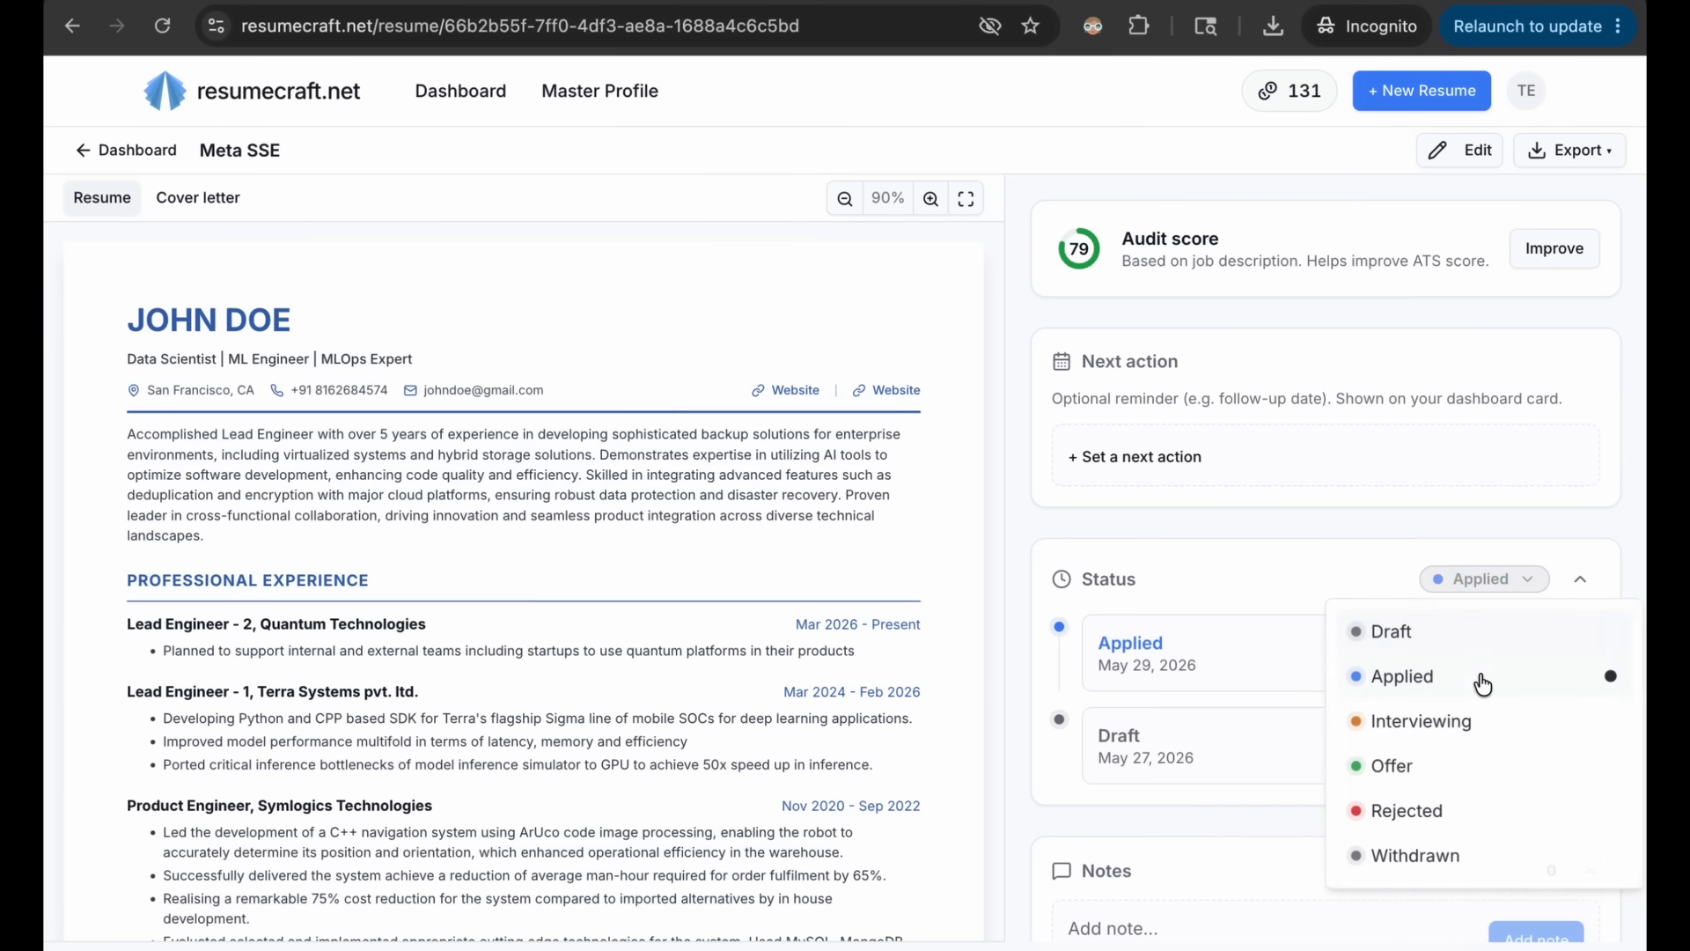
Add the note "Prepare Golang" to the Meta SSE application.
{"action": "scroll", "coordinate": [1296, 852], "scroll_direction": "down", "scroll_amount": 2}
{"action": "left_click", "coordinate": [1259, 756]}
{"action": "type", "text": "Prepare Golang"}
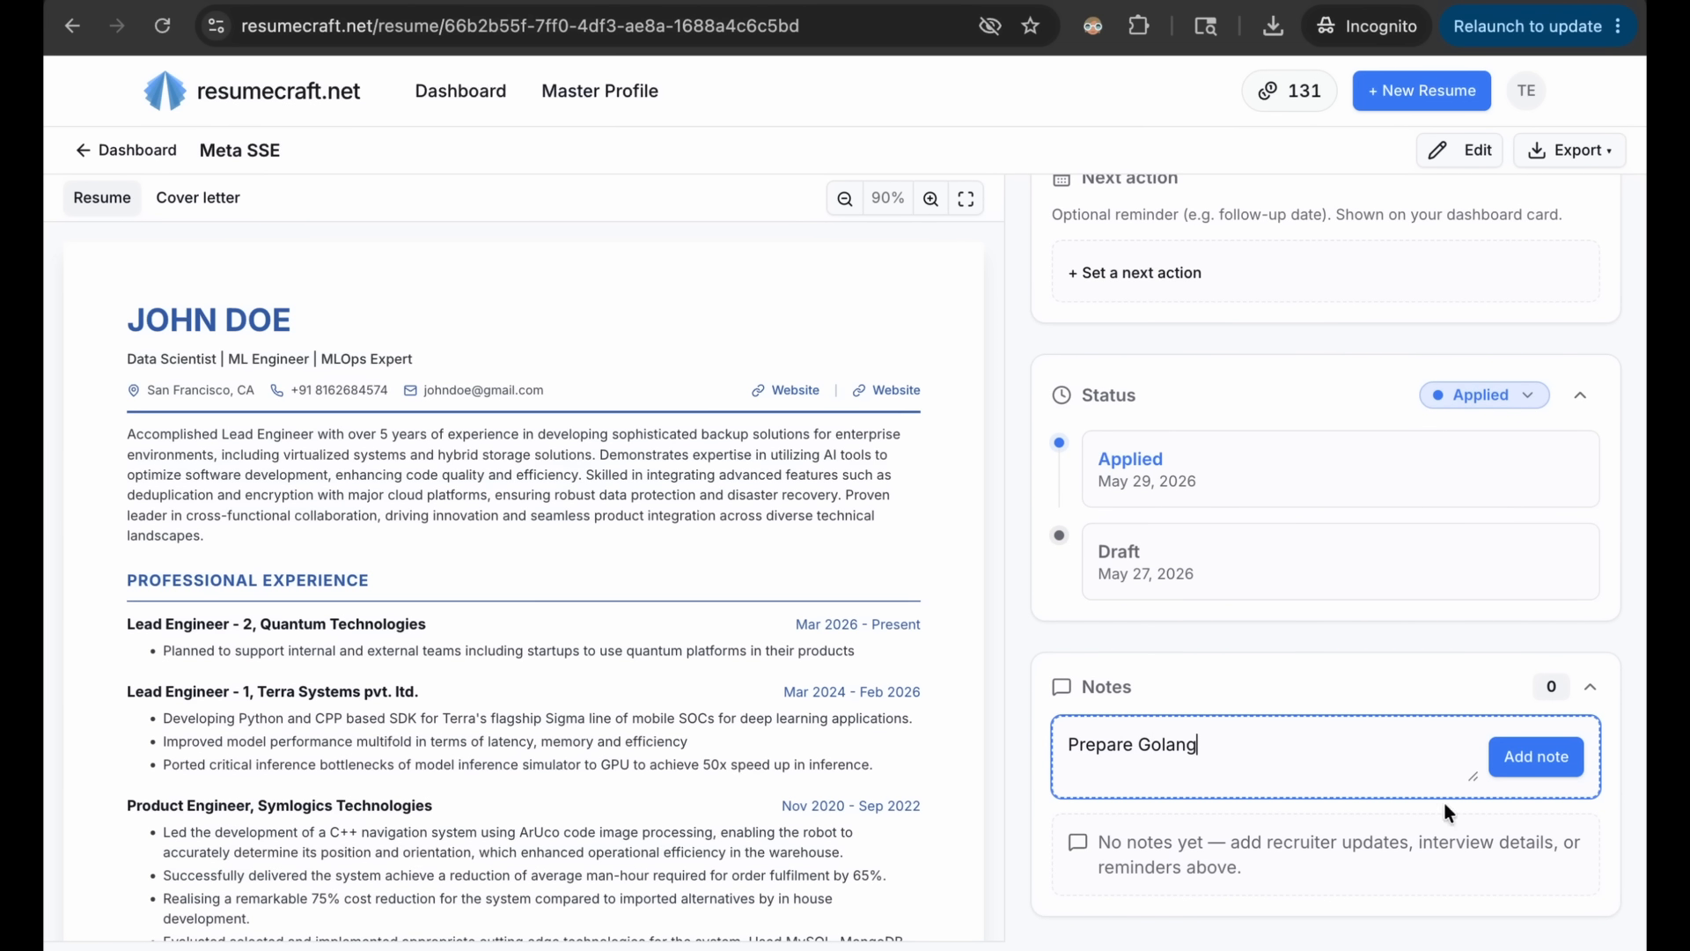
{"action": "left_click", "coordinate": [1560, 758]}
Set a next action "Ping HR" dated 30/05/2026 for the Meta SSE application and save it.
{"action": "scroll", "coordinate": [1233, 493], "scroll_direction": "up", "scroll_amount": 3}
{"action": "left_click", "coordinate": [1216, 466]}
{"action": "type", "text": "Ping HR"}
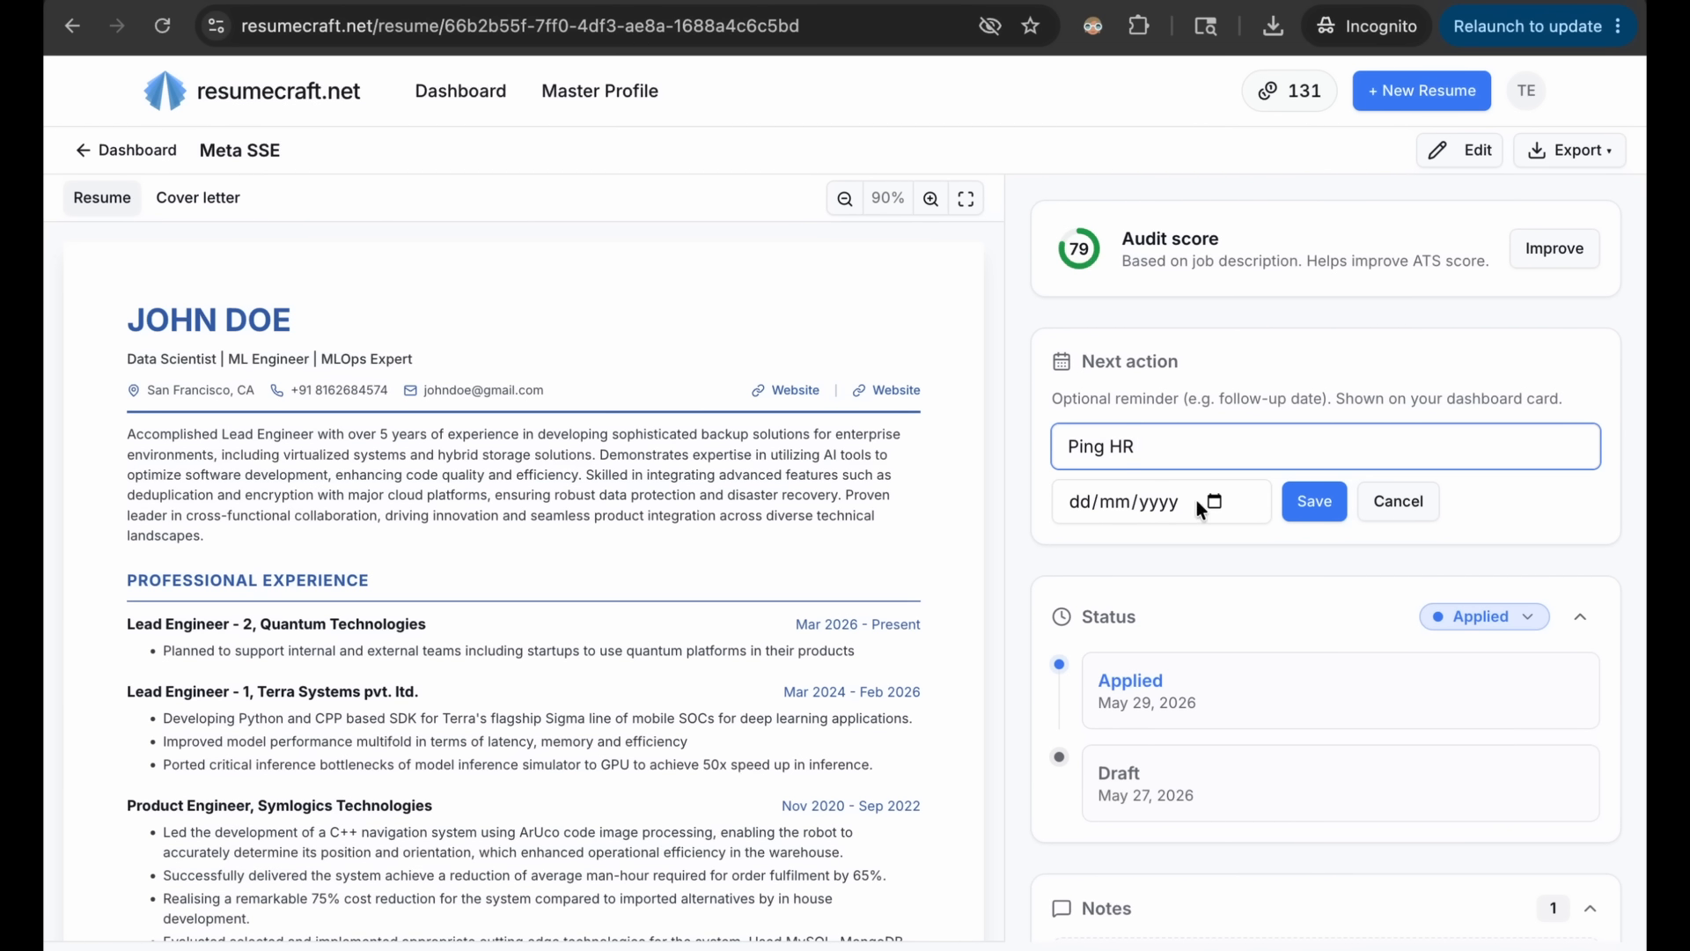
{"action": "left_click", "coordinate": [1203, 509]}
{"action": "left_click", "coordinate": [1294, 775]}
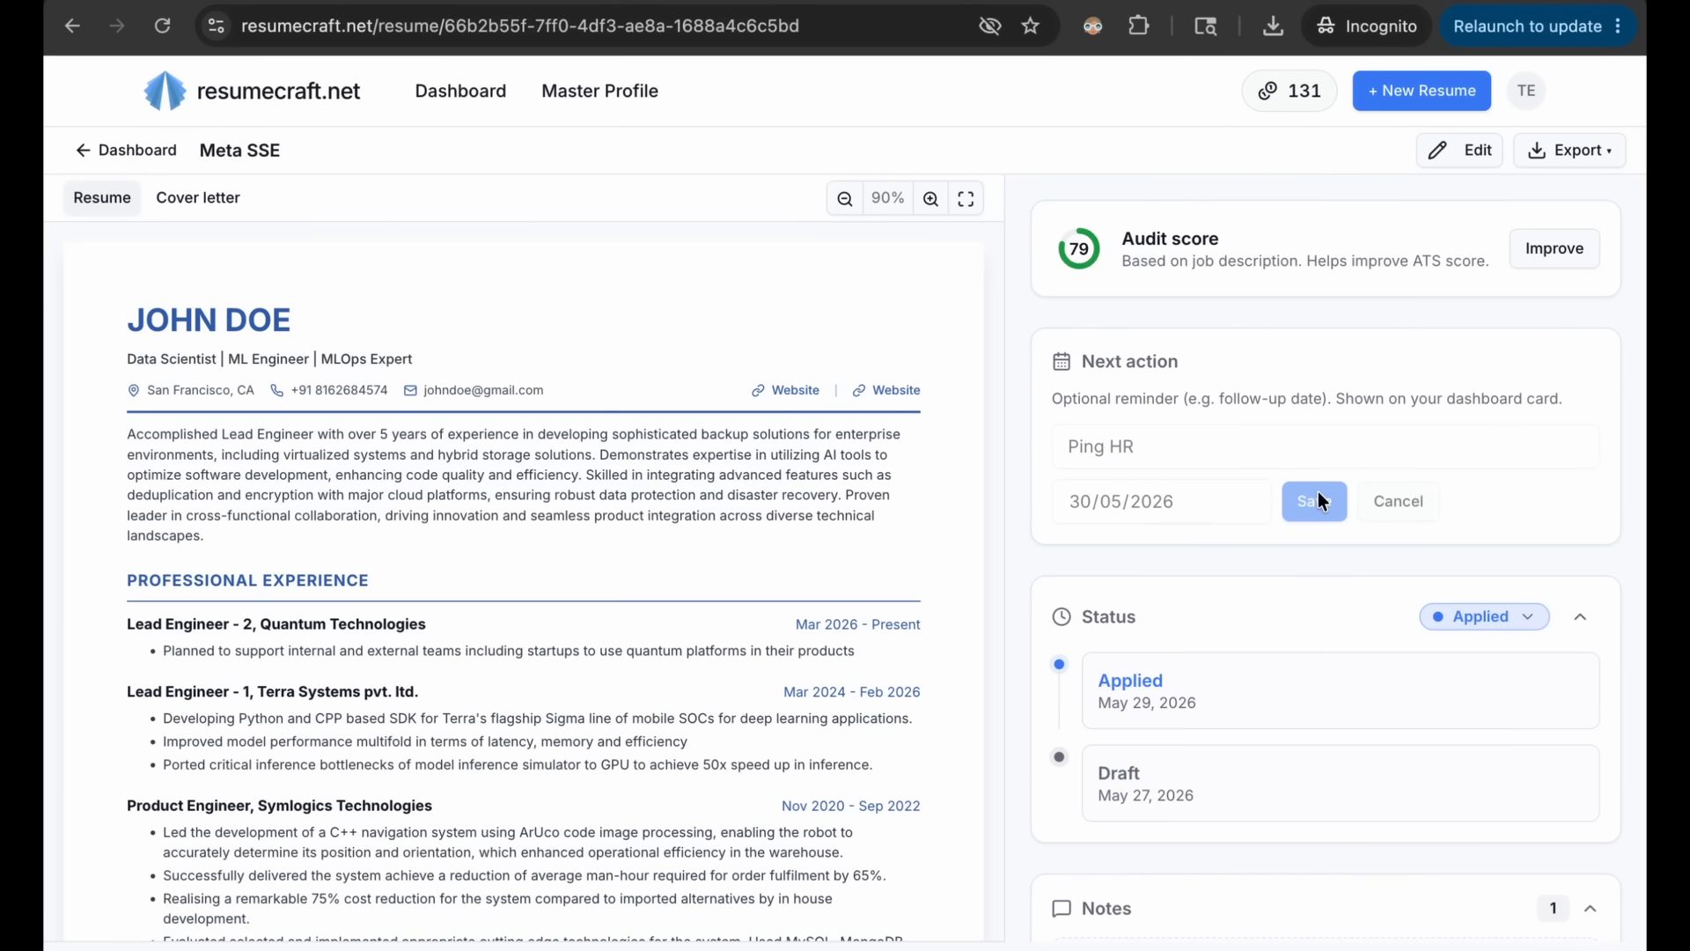
{"action": "left_click", "coordinate": [1316, 498]}
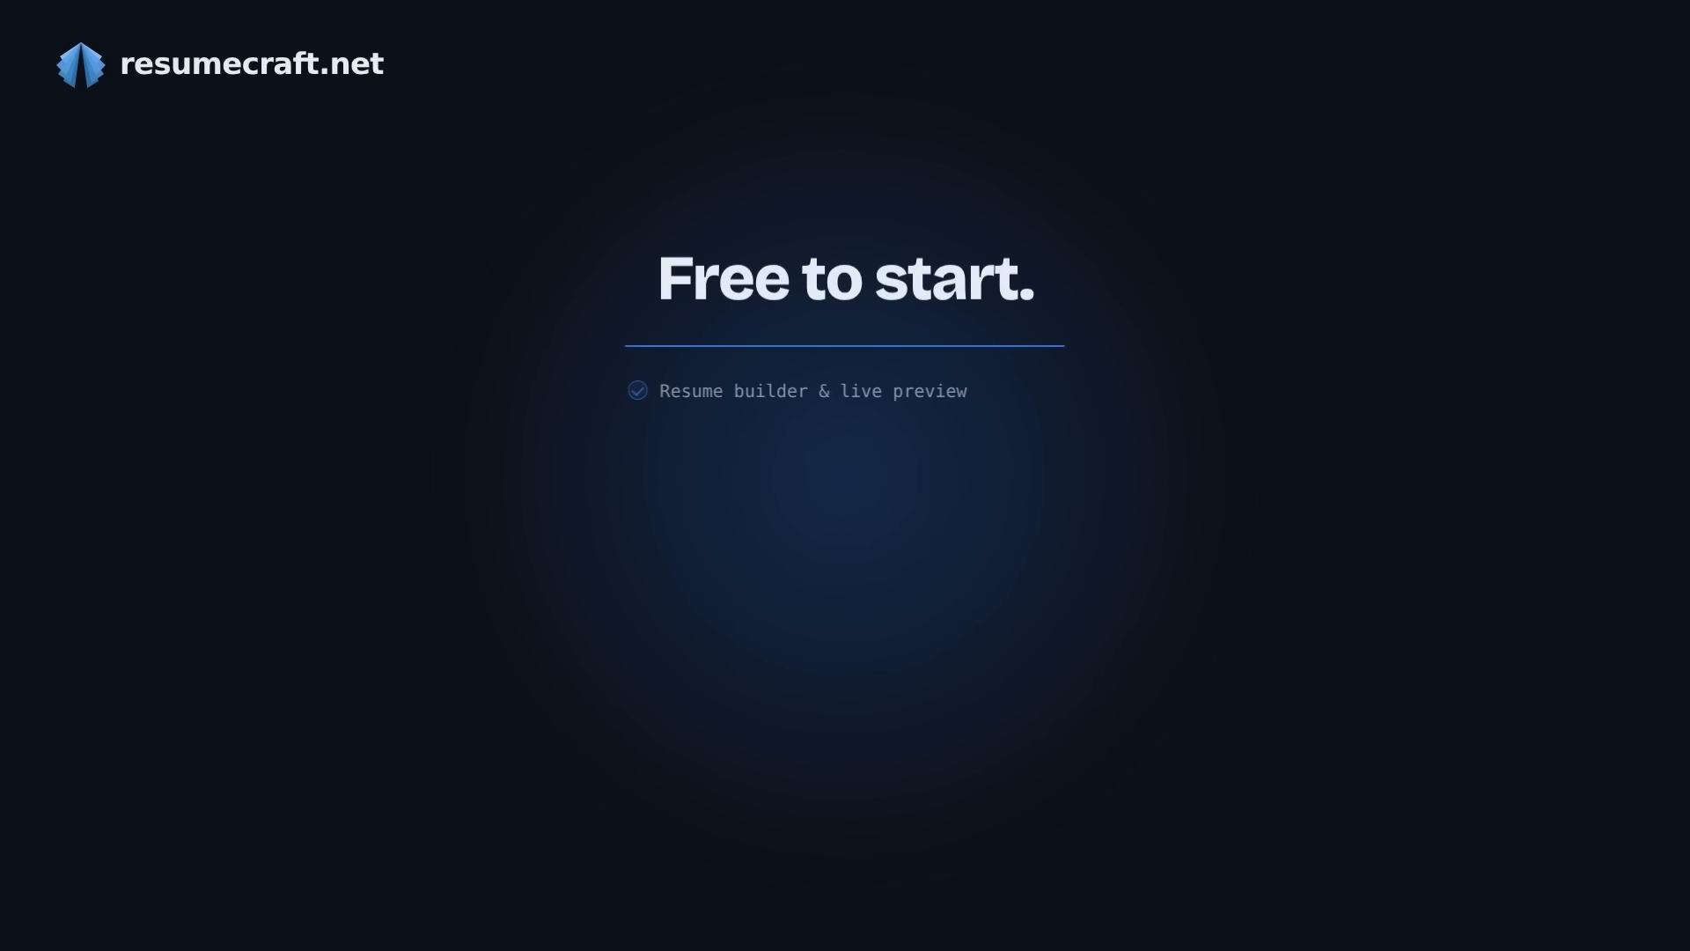